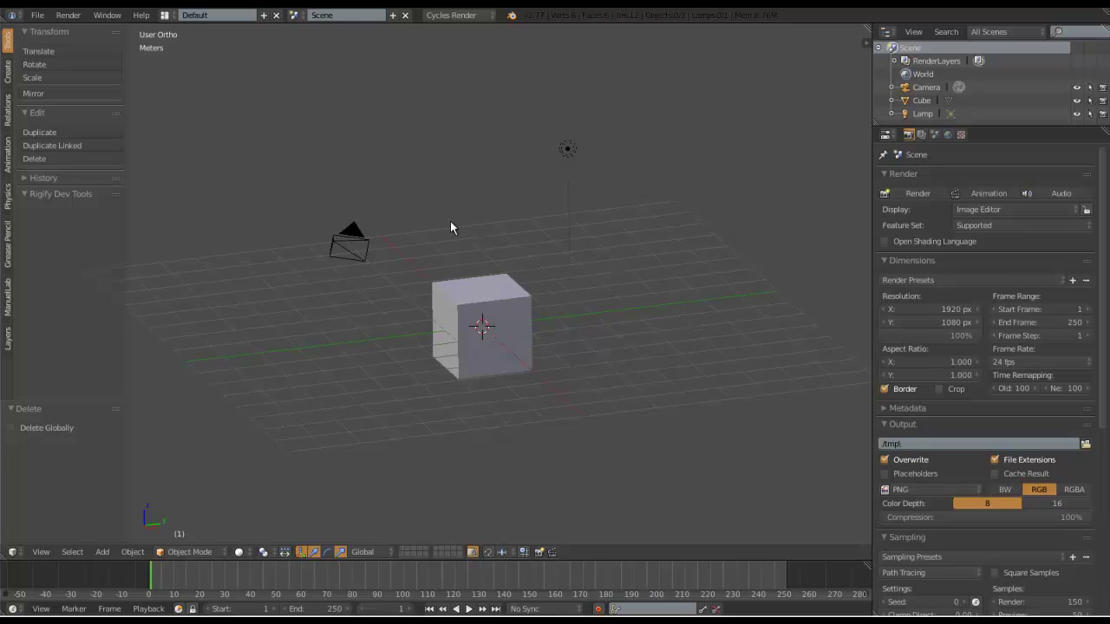
Add a UV sphere at the 3D cursor placed above the cube, and delete the sphere.
left_click(450, 221)
scroll(457, 228, "up", 1)
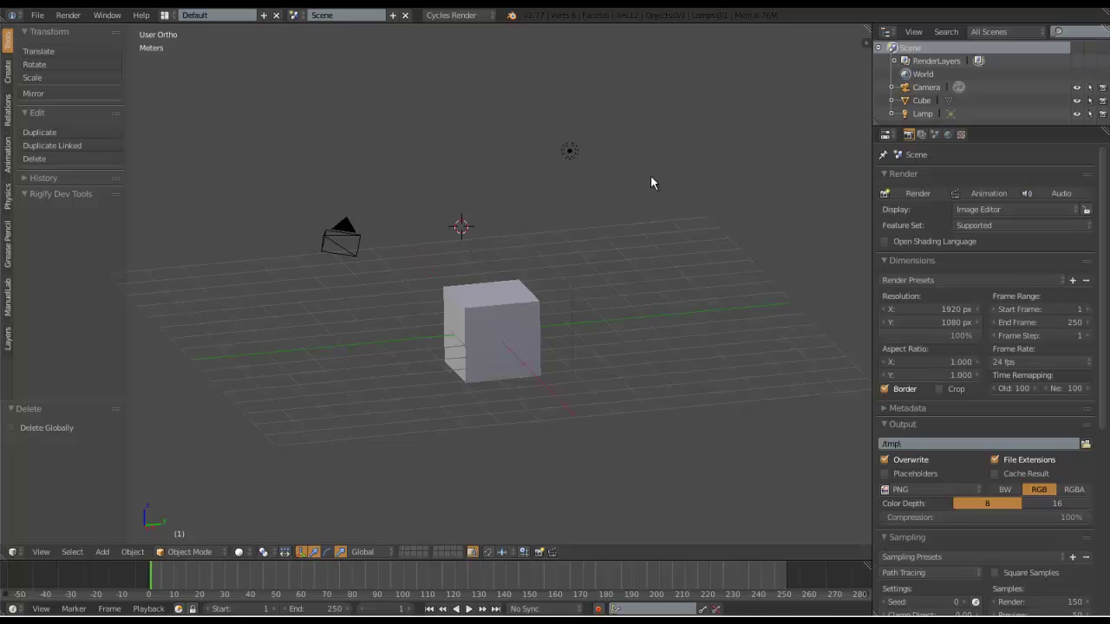
key("shift+a")
mouse_move(651, 179)
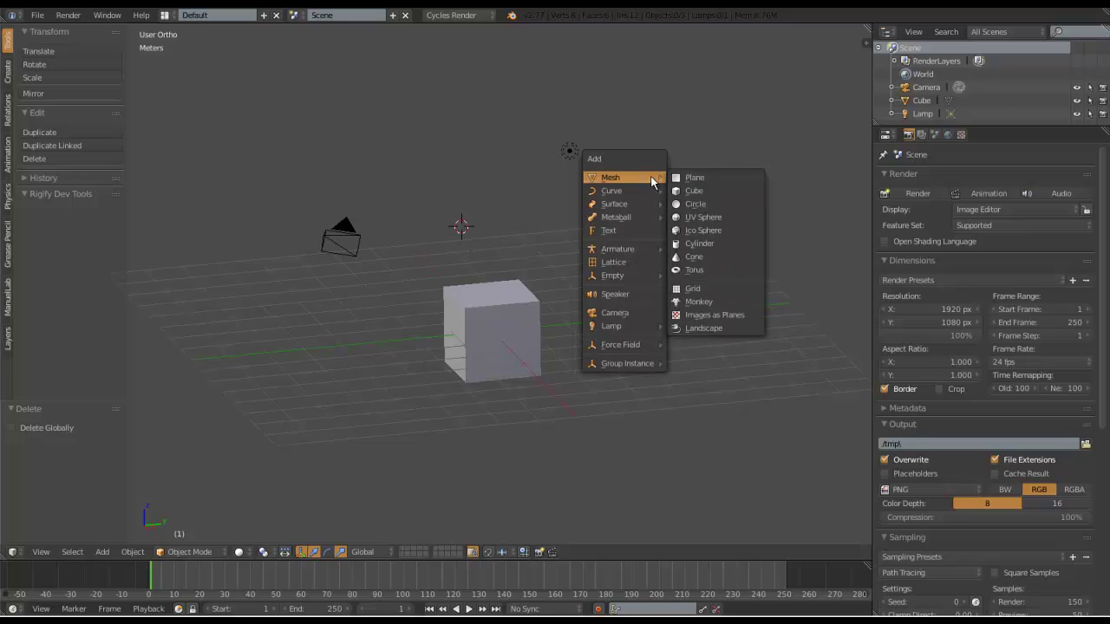
left_click(706, 221)
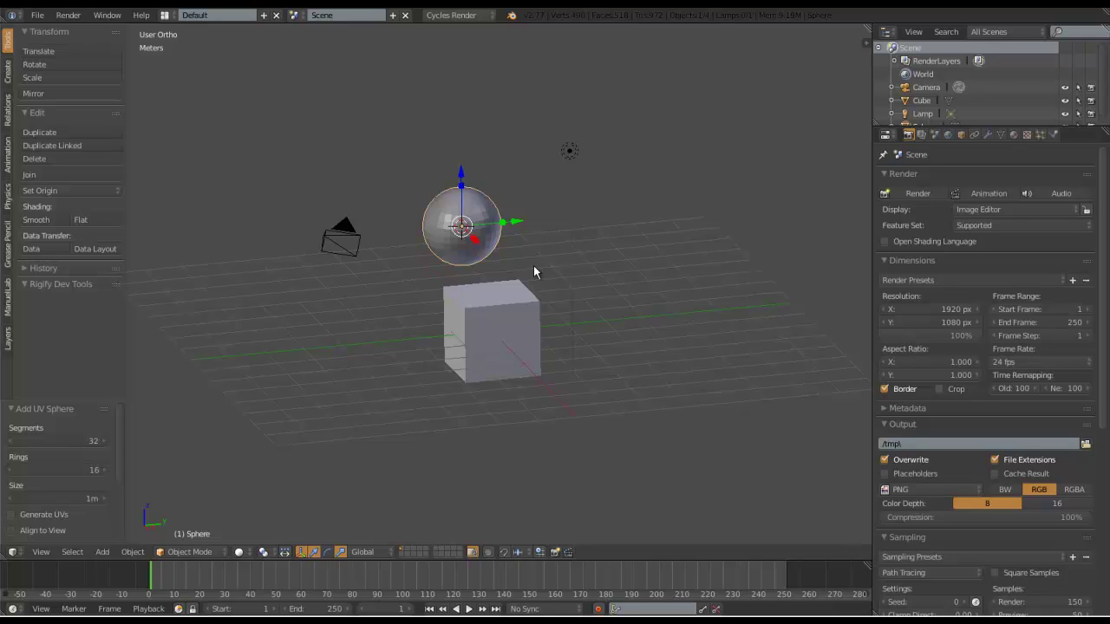
key("Delete")
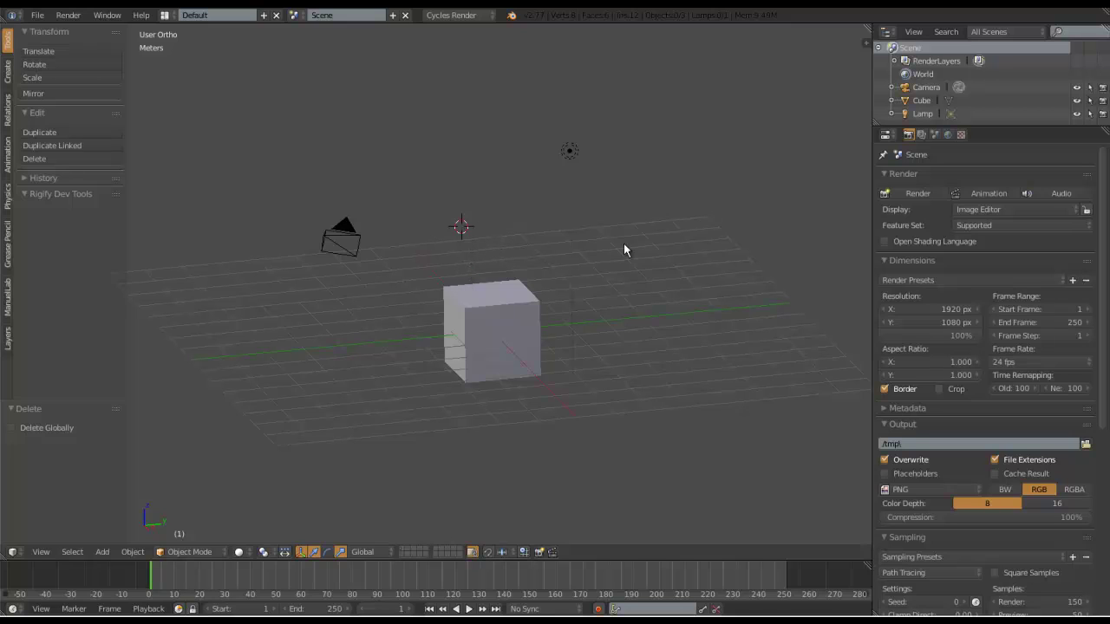
Show the 3D view's properties and set the 3D cursor location to X 0, Y 0, Z 0.
key("n")
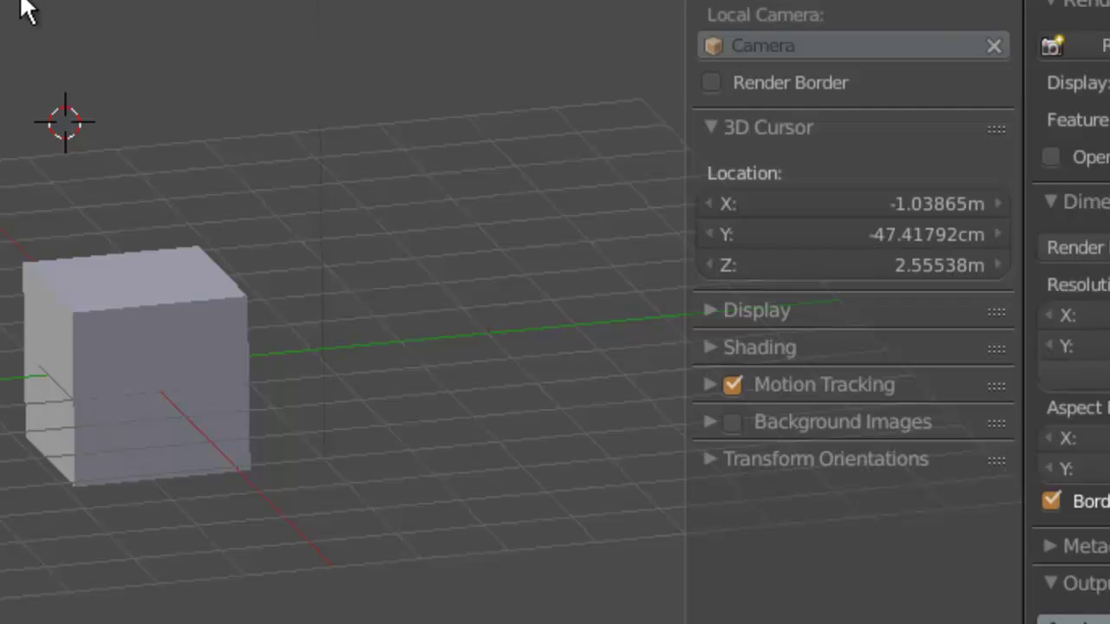
key("n")
key("n")
mouse_move(931, 212)
left_mouse_down()
mouse_move(936, 302)
mouse_move(919, 203)
left_mouse_up()
left_click(900, 196)
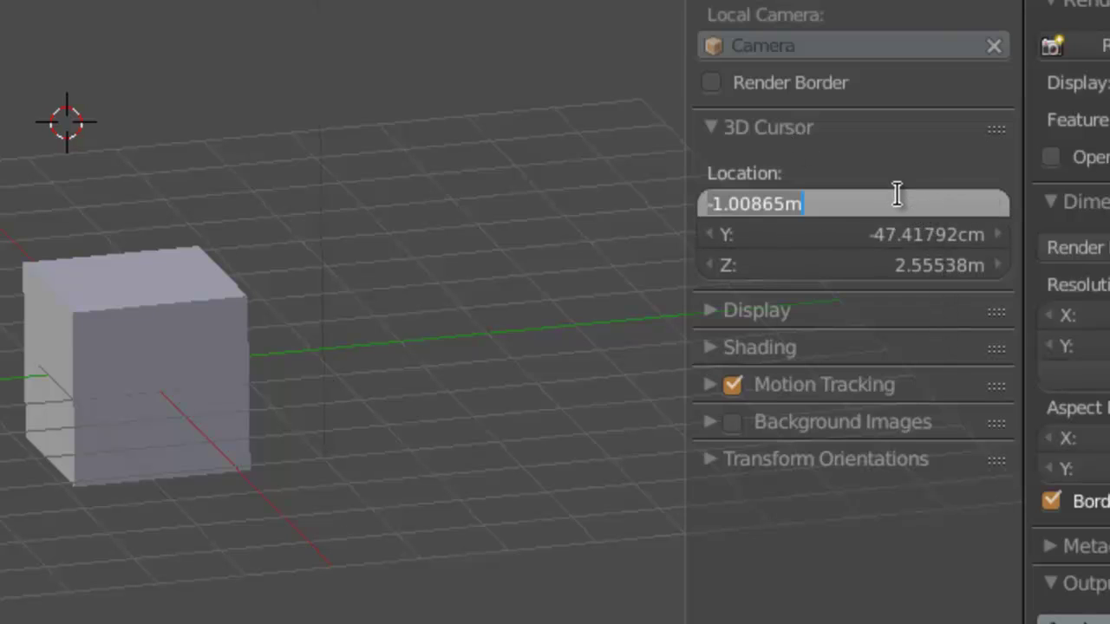
type("0")
key("Tab")
type("0")
key("Tab")
type("0")
key("Return")
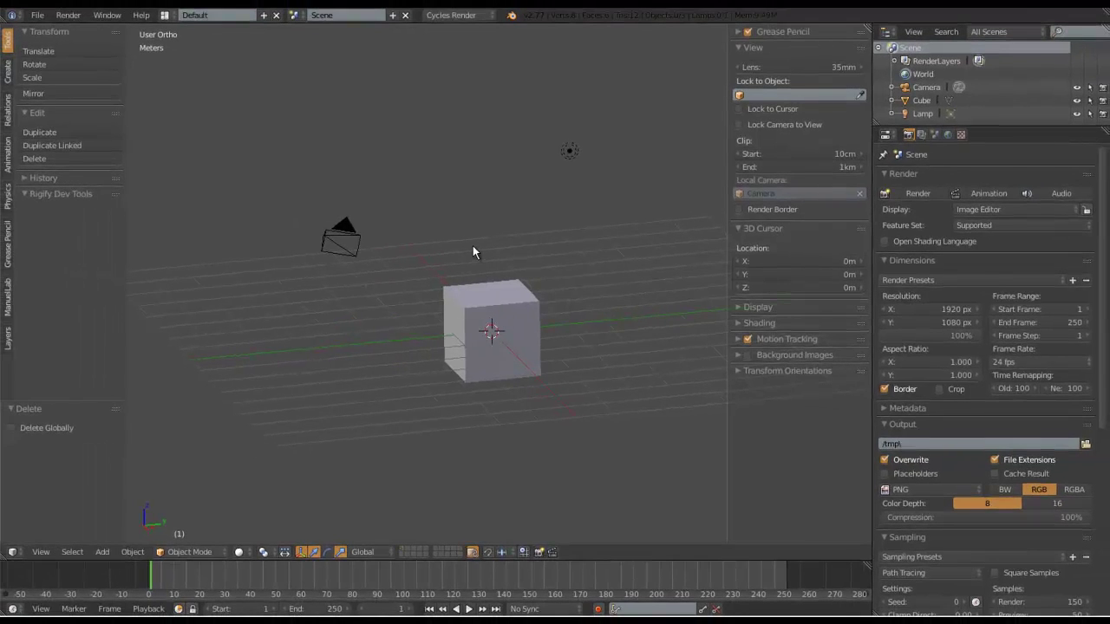
Place the 3D cursor freehand at several spots above the cube, ending at about X -1.60 m, Y -0.21 m, Z 4.92 m.
left_click(415, 222)
left_click(452, 169)
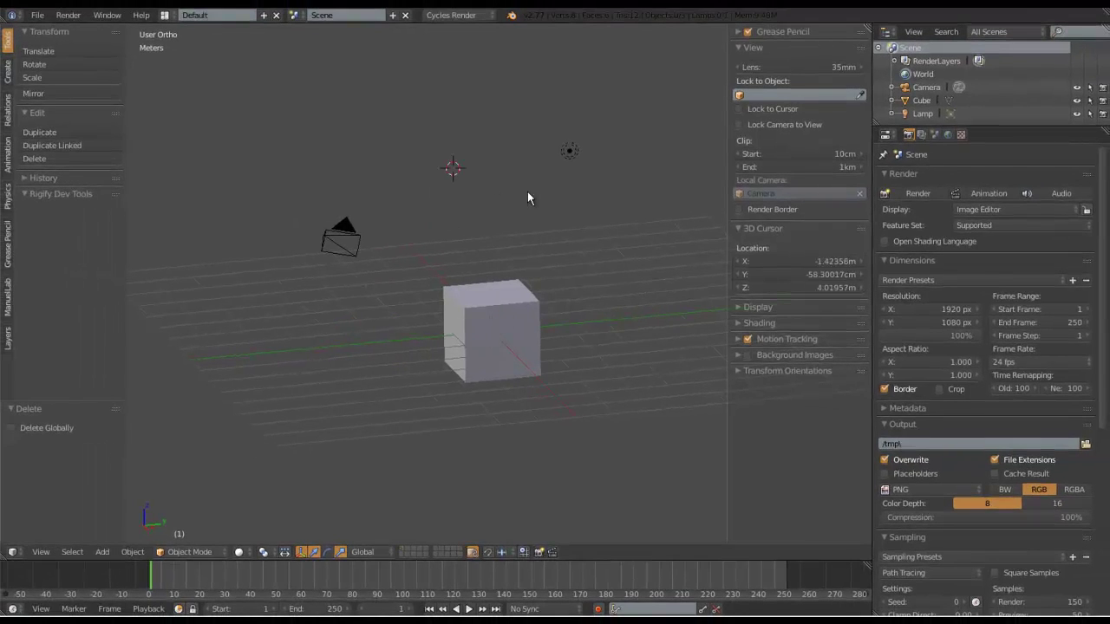
left_click(527, 193)
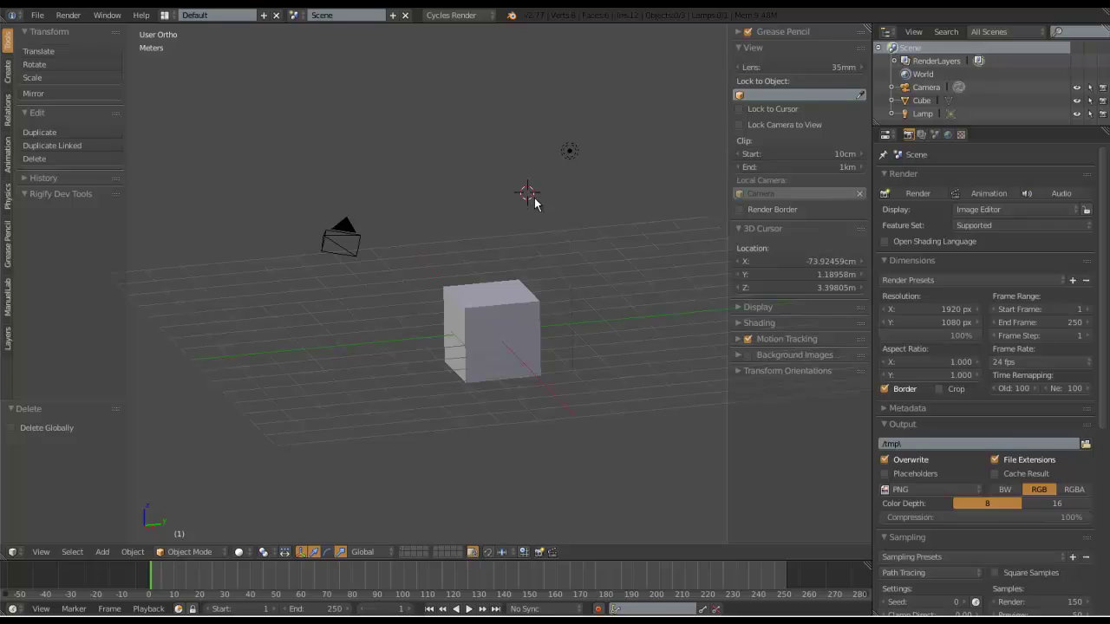
left_click(465, 132)
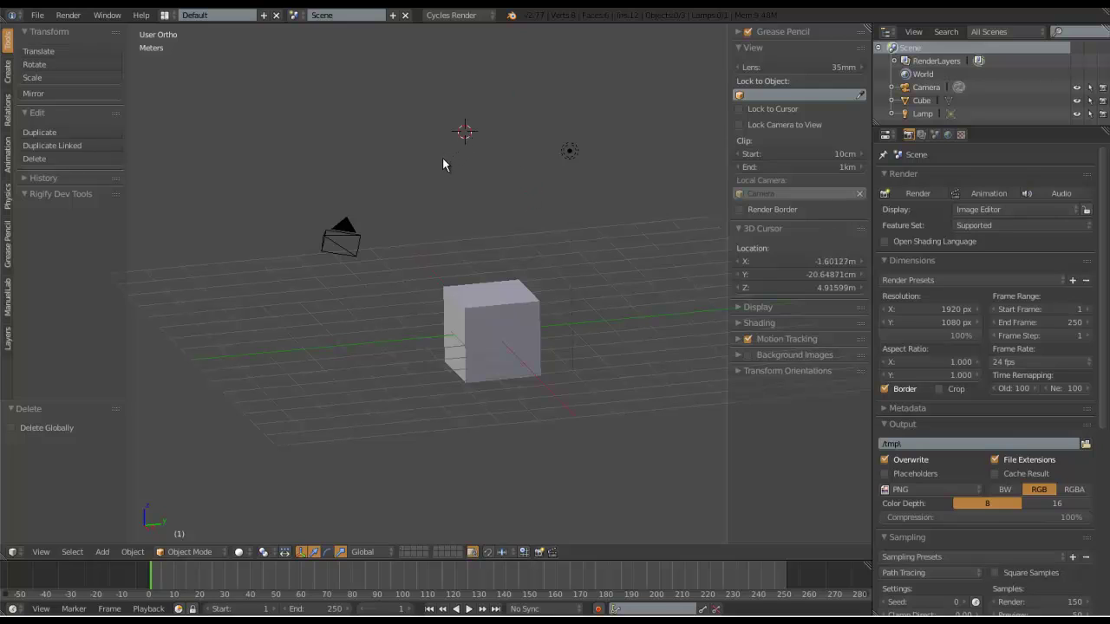
Set the 3D cursor location to X 2 m, Y 3 m, Z 1 m.
left_click(815, 262)
type("2")
key("Tab")
type("3")
type("1")
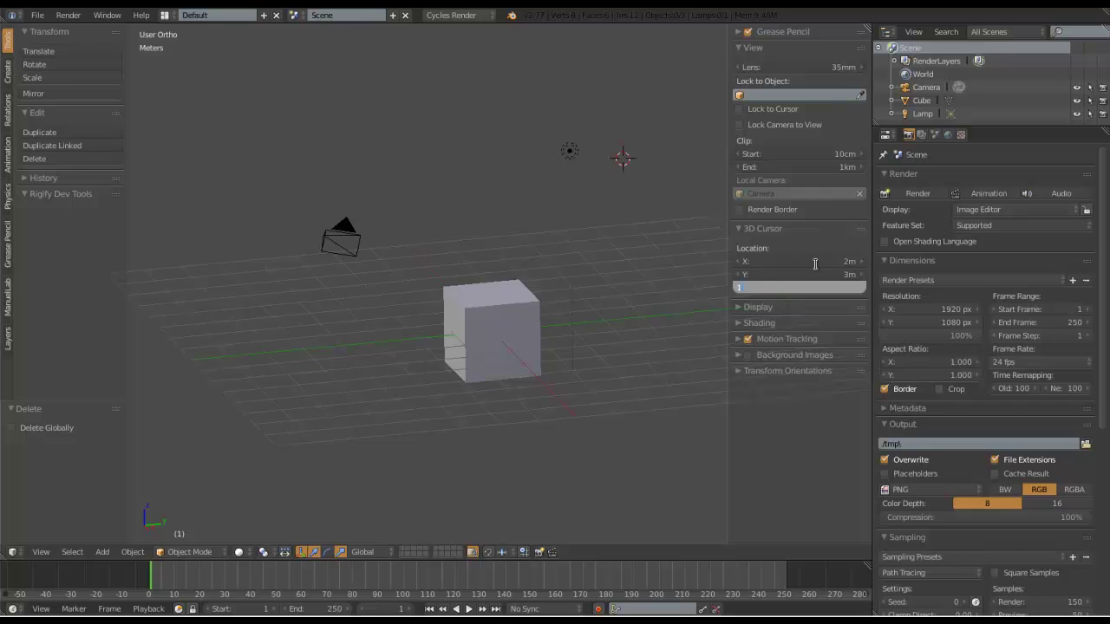
key("Return")
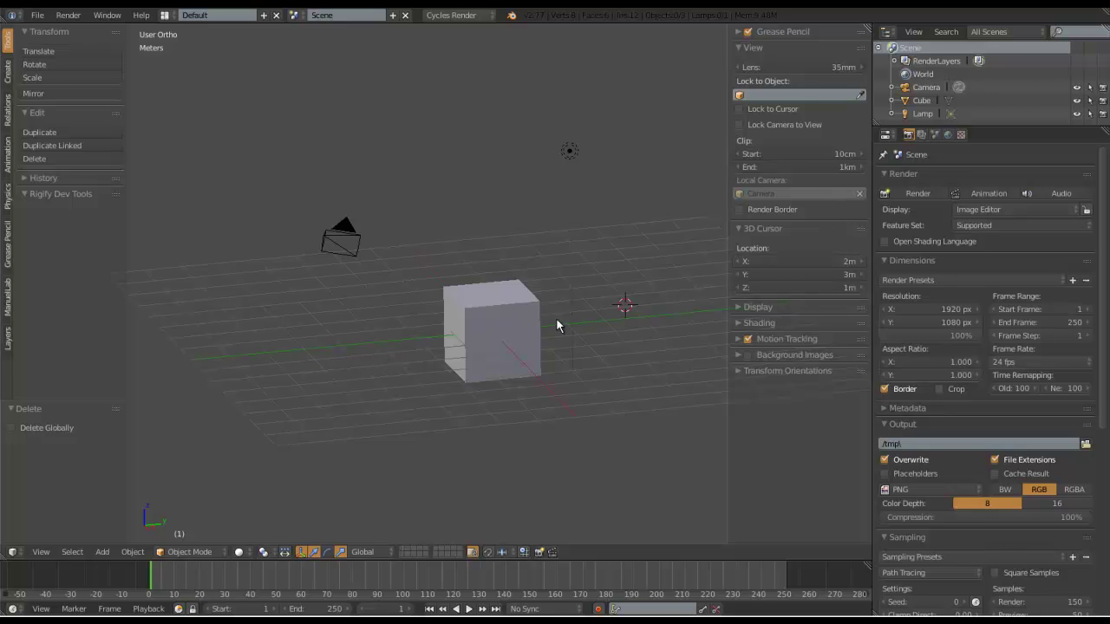
Reset the 3D cursor to the world origin and hide the 3D view's properties.
middle_click_drag(634, 325, 663, 373)
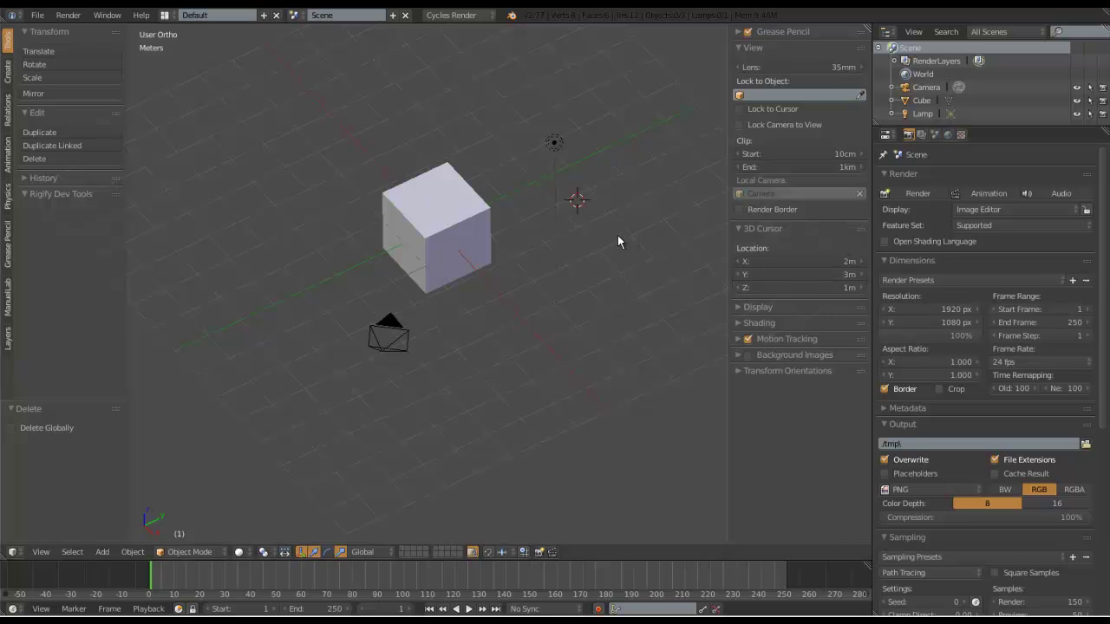
key("shift+c")
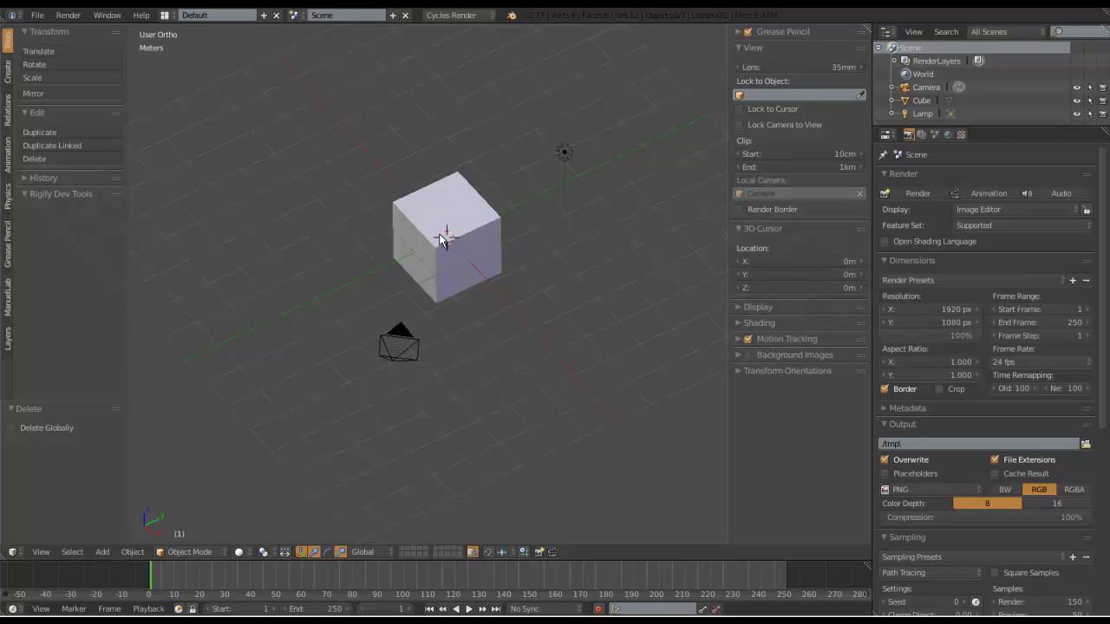
scroll(443, 238, "down", 4)
middle_click_drag(442, 238, 494, 317)
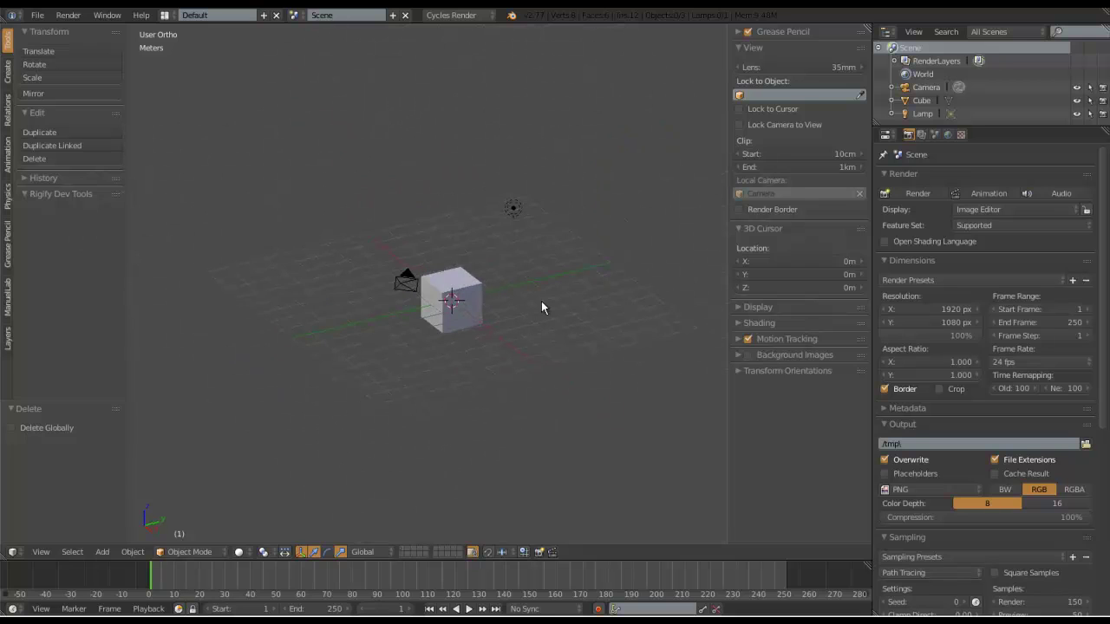
key("n")
scroll(542, 298, "up", 3)
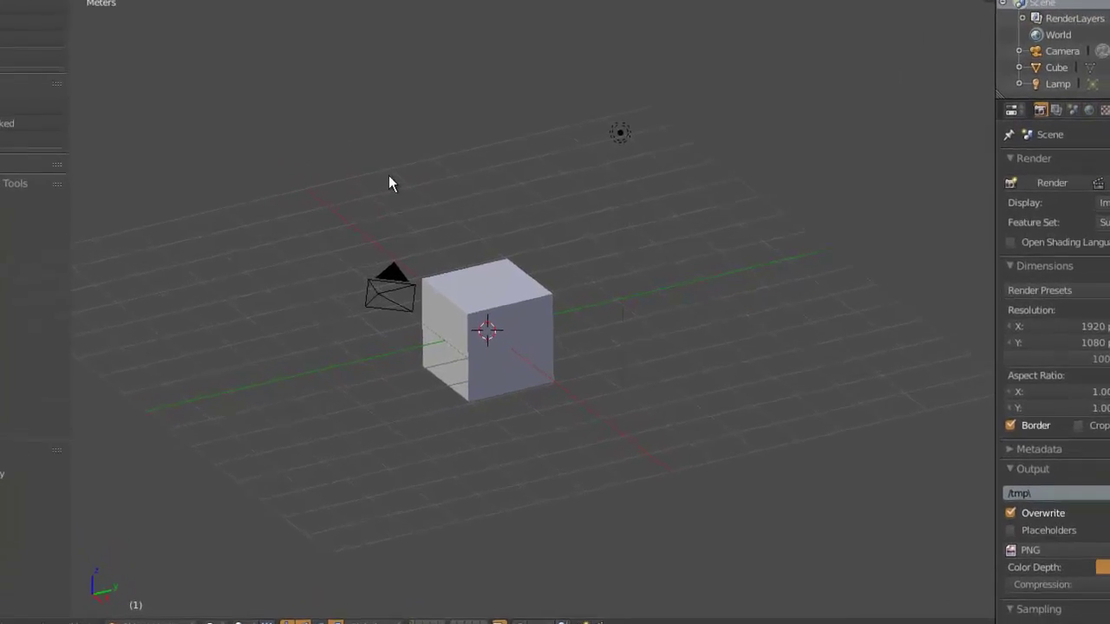
Select the cube and snap it to the nearest grid division with Selection to Grid.
key("shift+s")
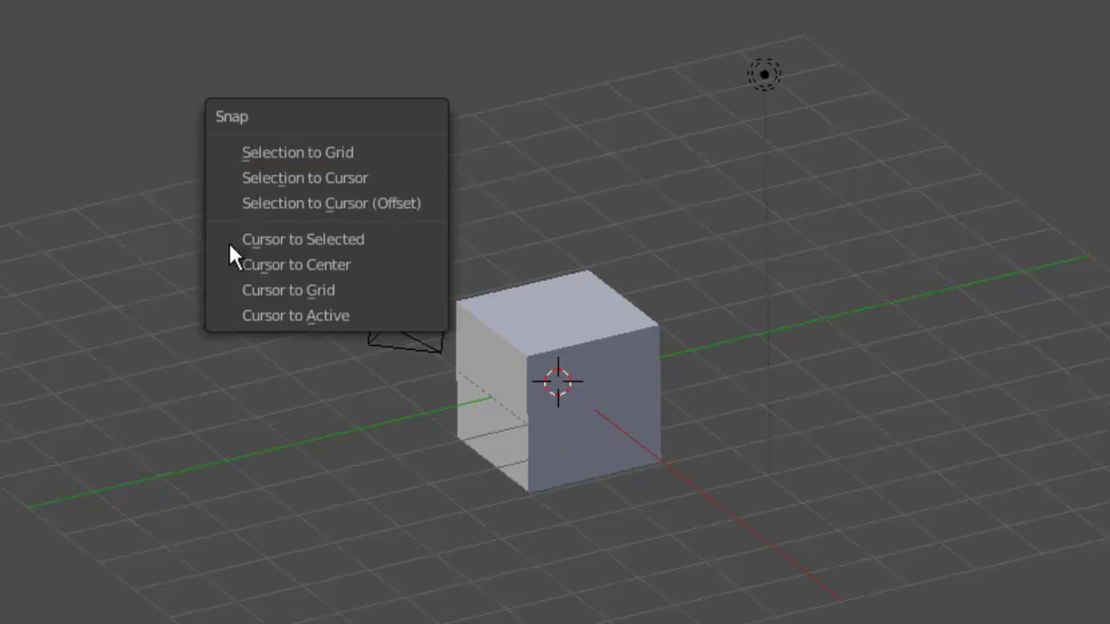
right_click(574, 280)
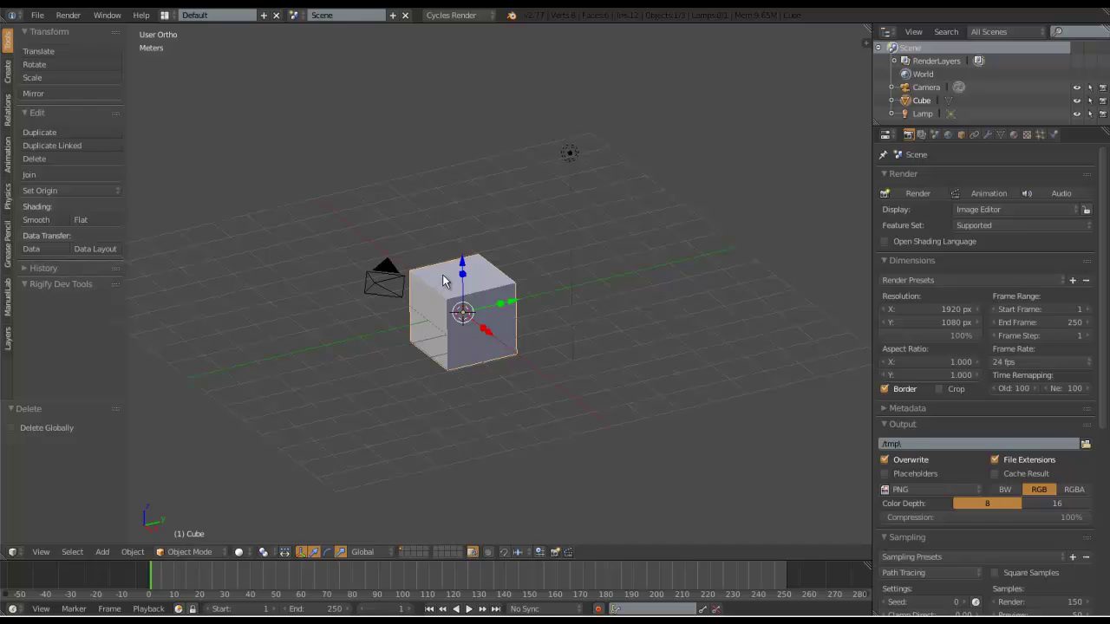
key("shift+s")
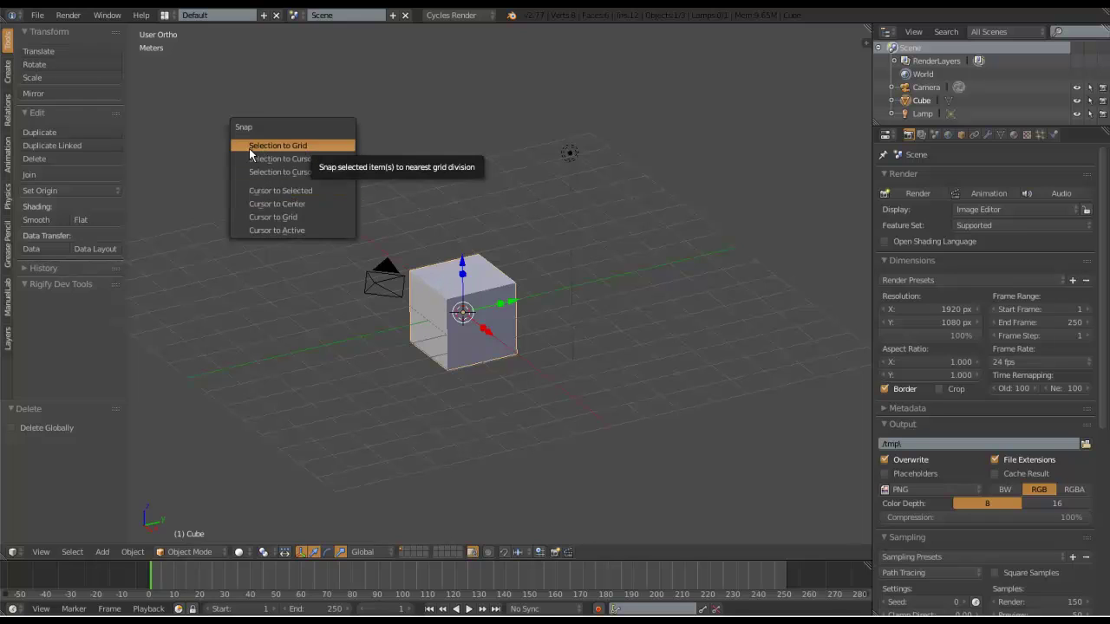
left_click(297, 145)
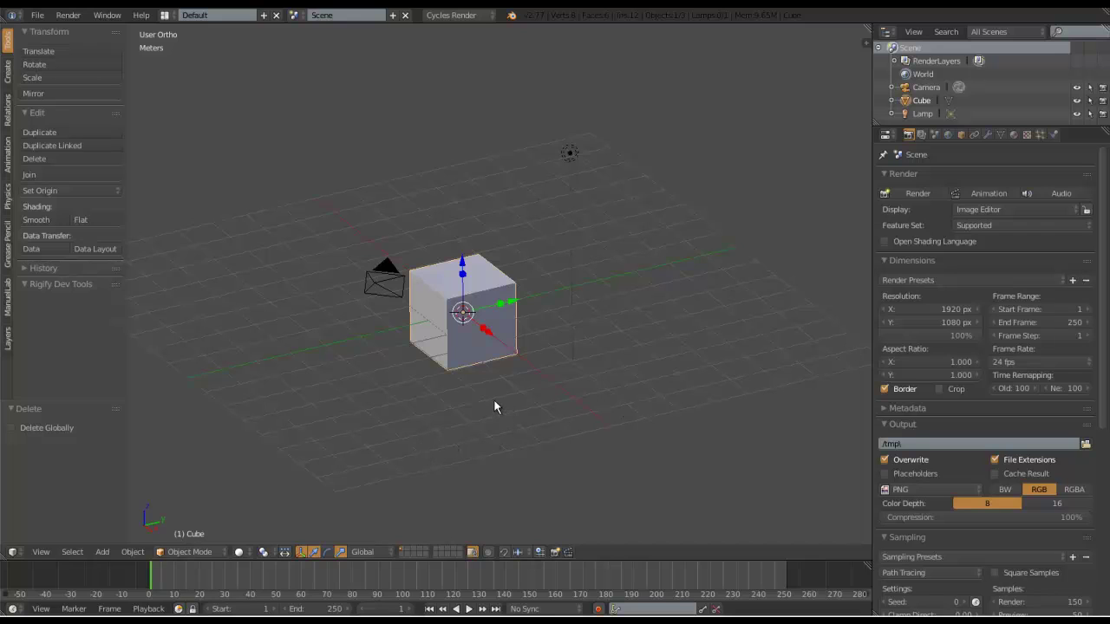
key("shift+s")
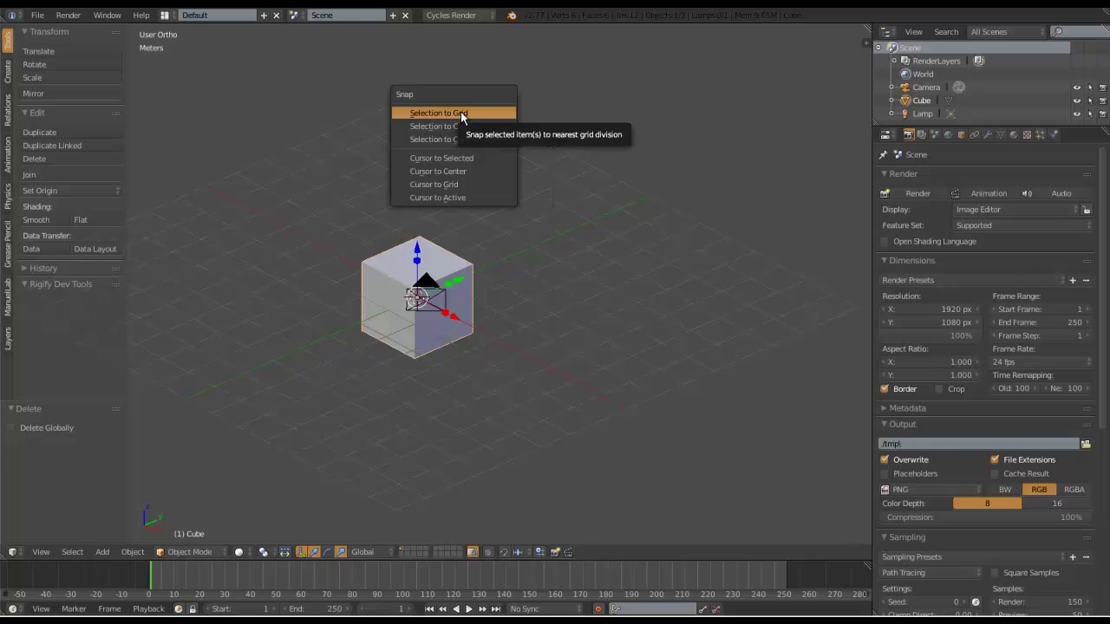
left_click(460, 113)
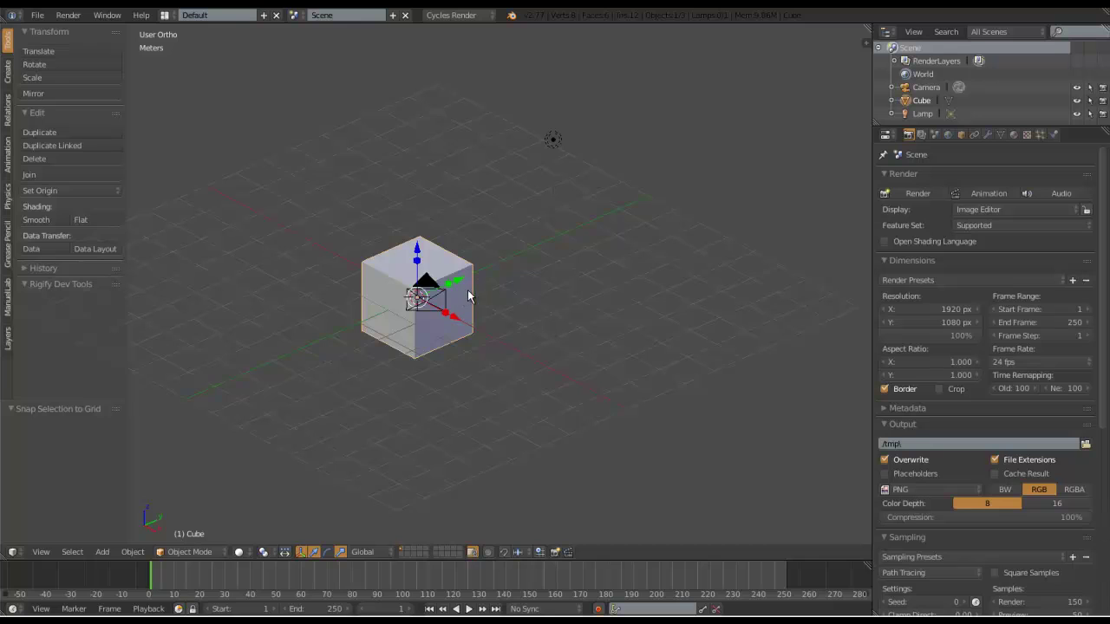
Move the cube off the origin by about X -1.64 m, Y -0.70 m, Z 1.81 m and show its transform values.
middle_click_drag(470, 291, 496, 289)
key("g")
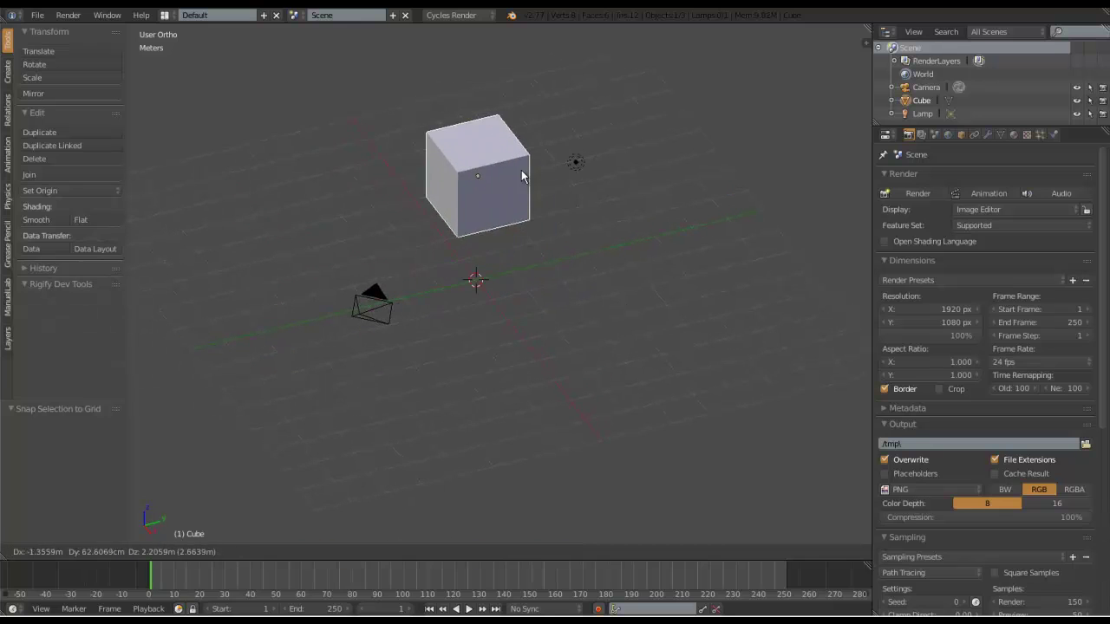
left_click(462, 200)
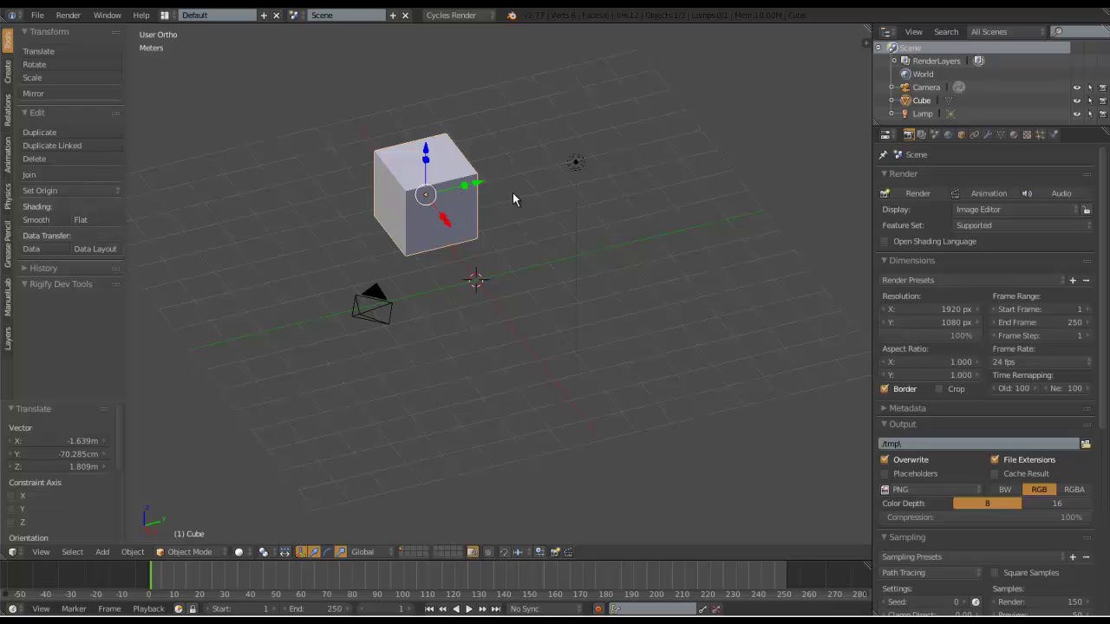
key("n")
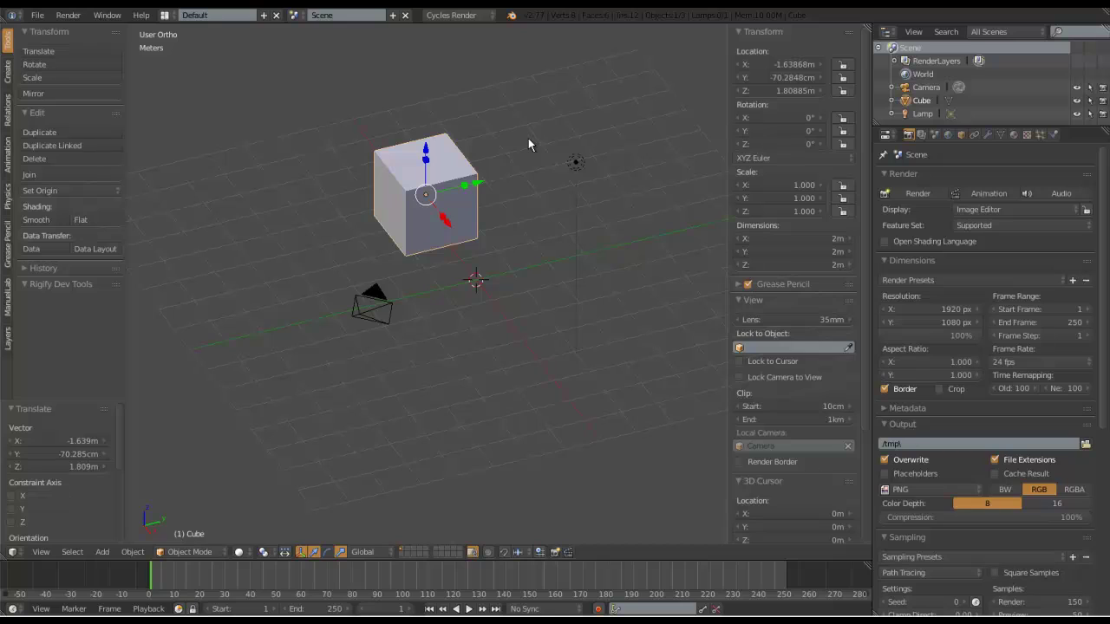
In Edit Mode, move the cube's whole mesh away from its origin by about X -1.56 m, Y -2.40 m, Z 0.71 m.
key("shift+s")
key("Tab")
key("g")
left_click(417, 198)
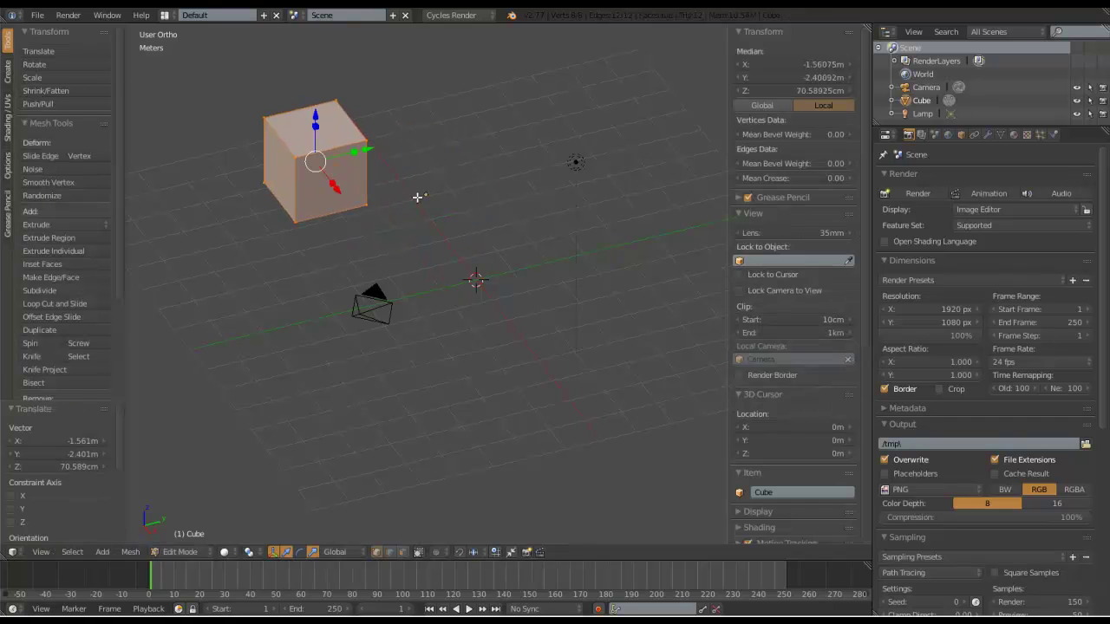
key("Tab")
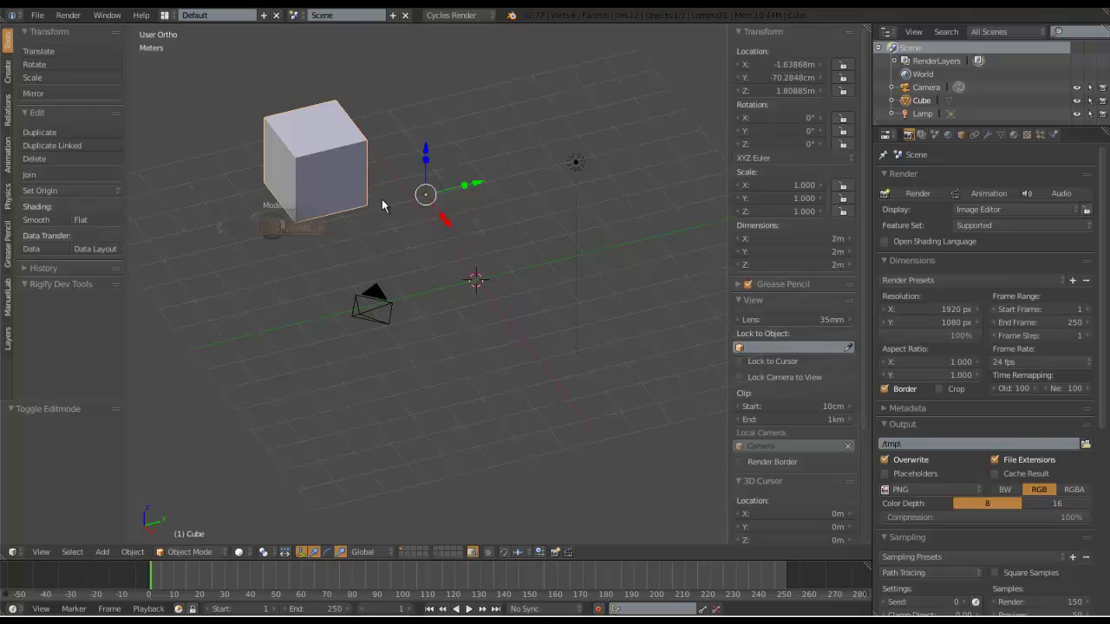
Undo the Edit Mode move of the cube's mesh and return to Object Mode.
key("Tab")
key("ctrl+z")
key("ctrl+z")
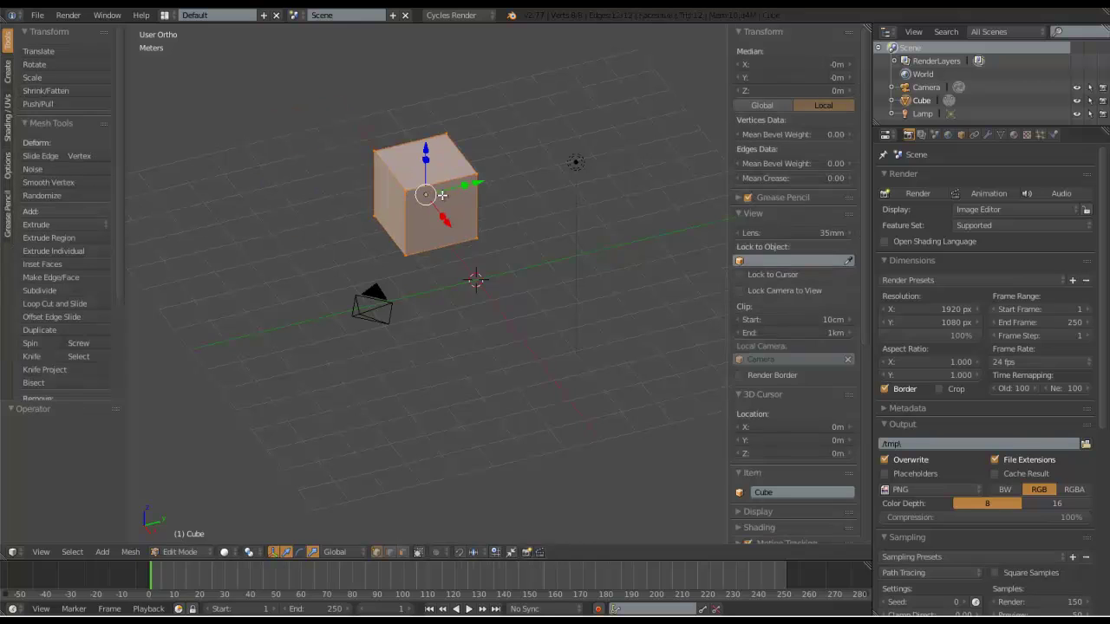
key("Tab")
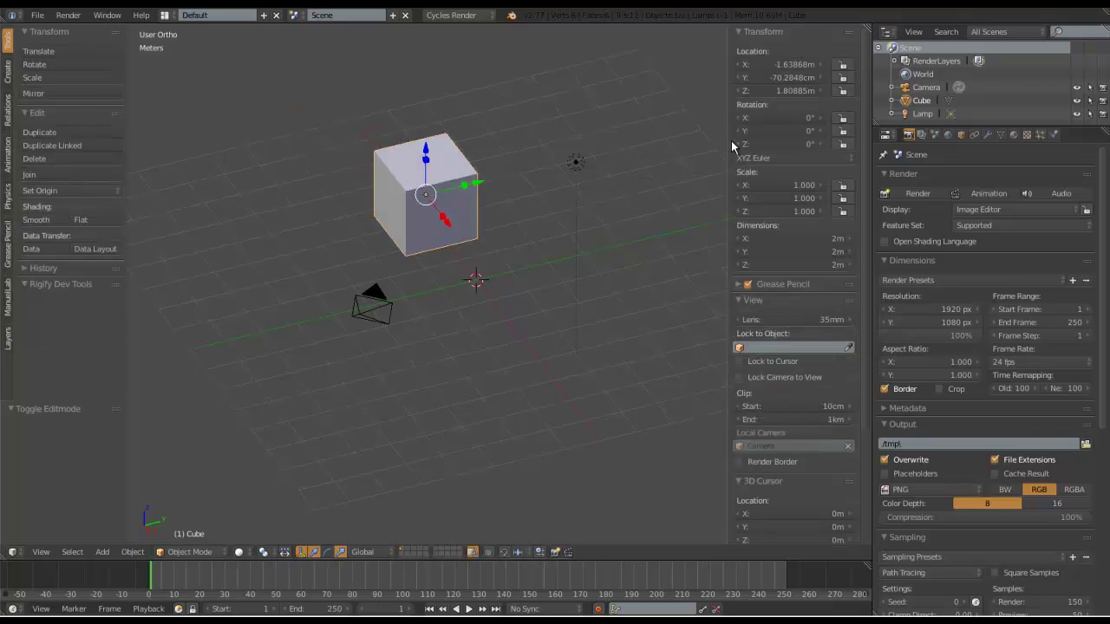
Snap the displaced cube's origin to the nearest grid division with Selection to Grid.
key("shift+s")
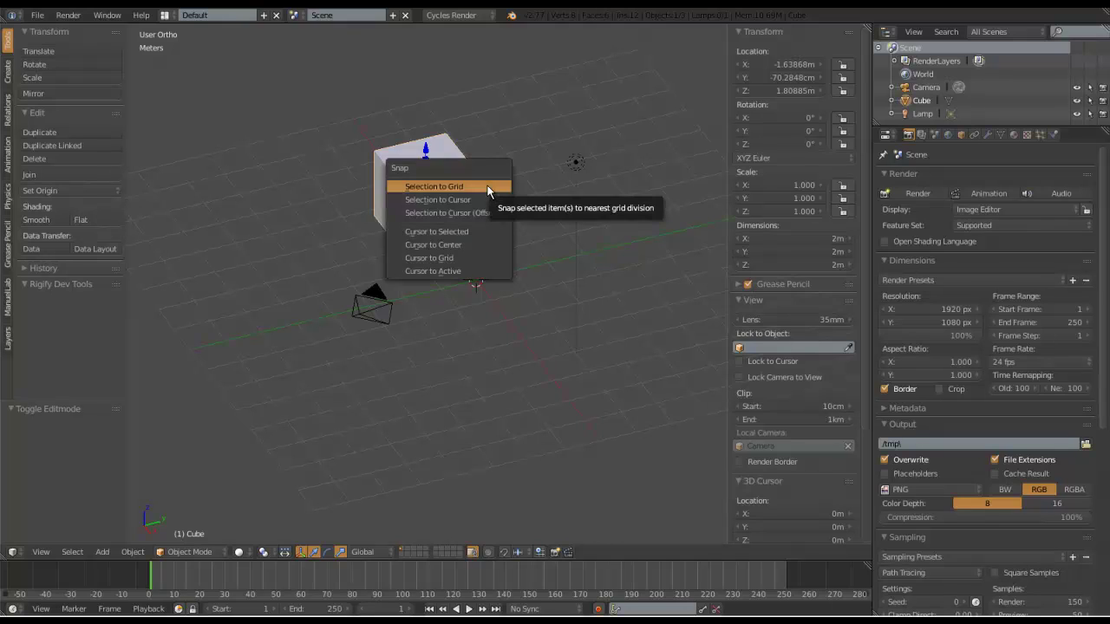
left_click(488, 191)
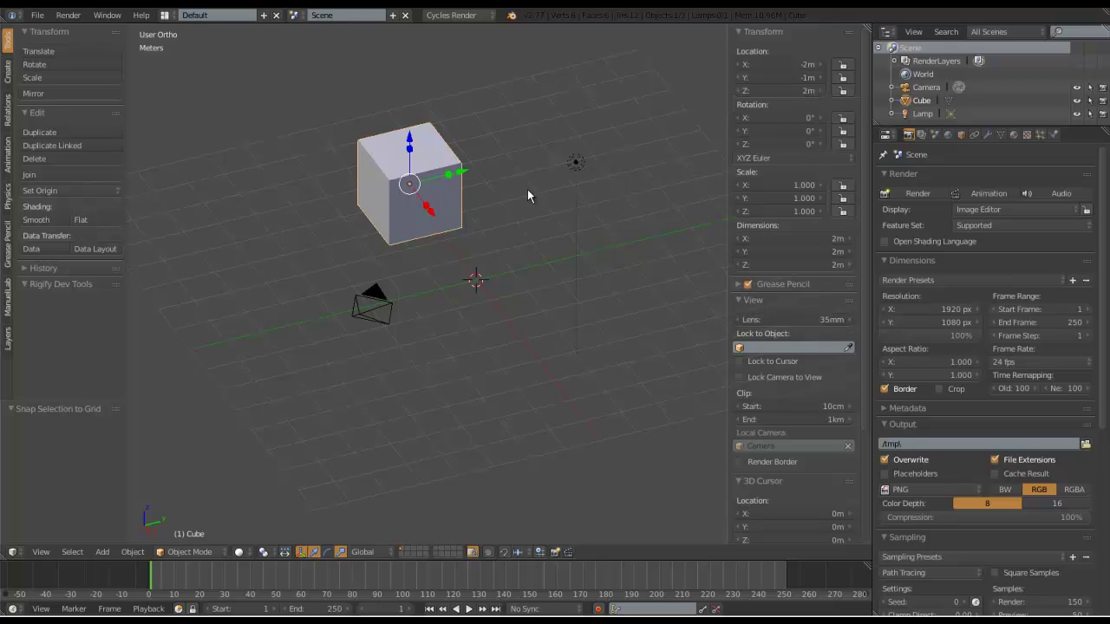
key("shift+s")
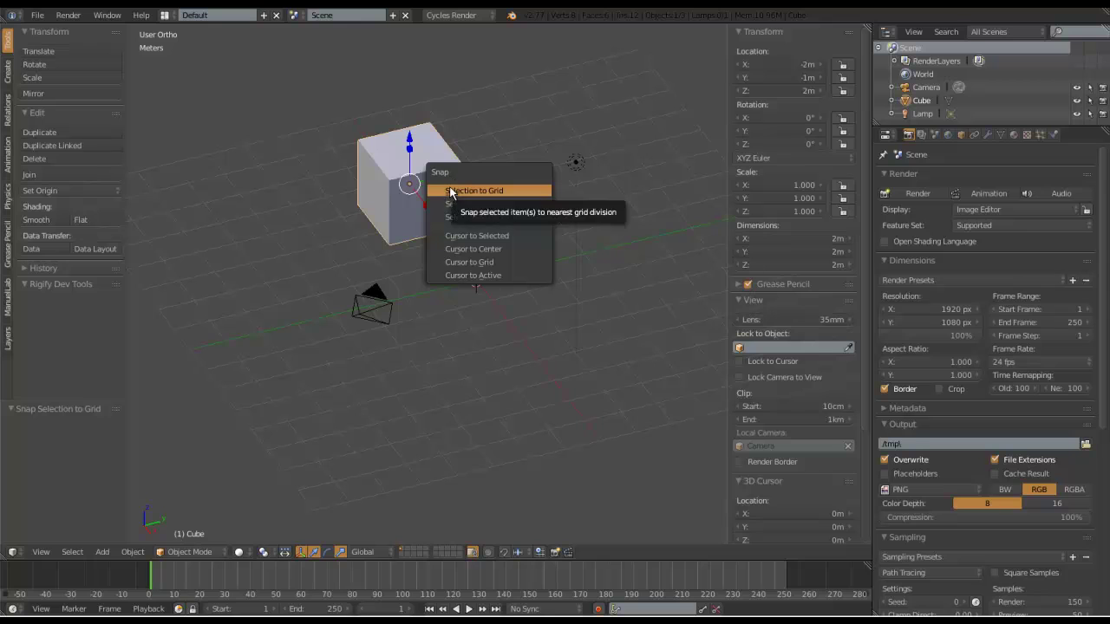
left_click(527, 192)
middle_click_drag(499, 188, 480, 209)
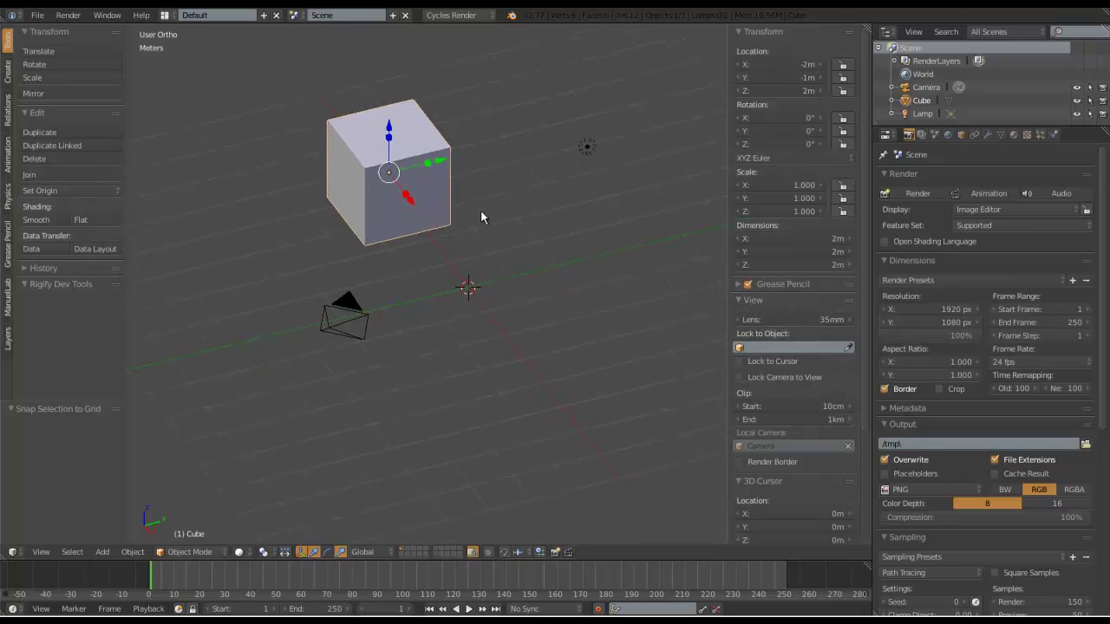
Clear the cube's location and place the 3D cursor above it at about X -1.38 m, Y 1.66 m, Z 2.85 m.
key("alt+g")
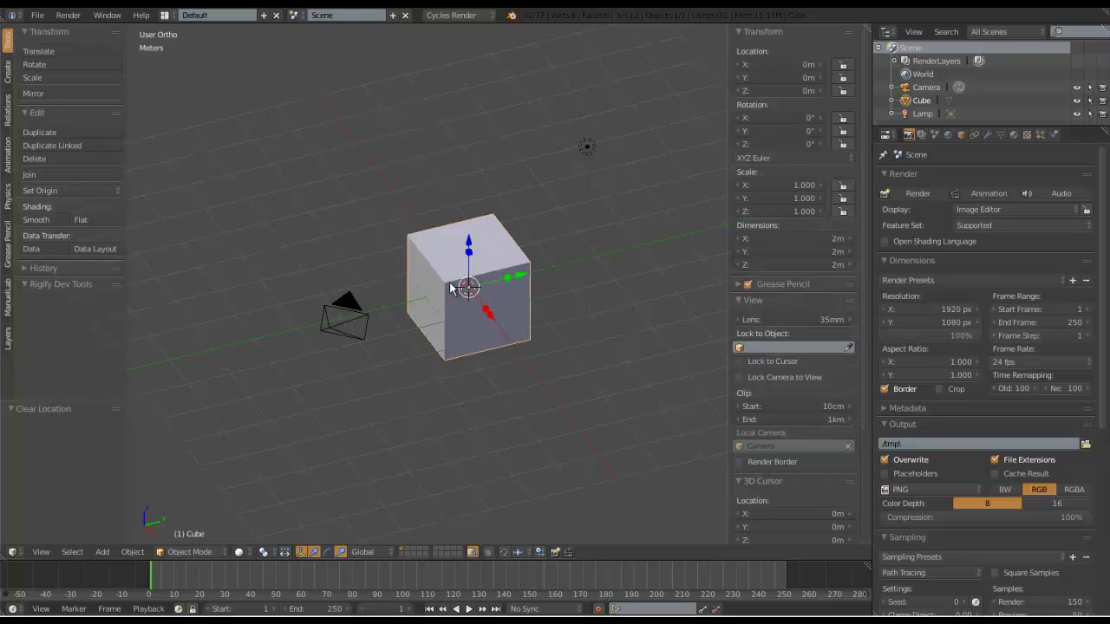
left_click(375, 113)
left_click(508, 124)
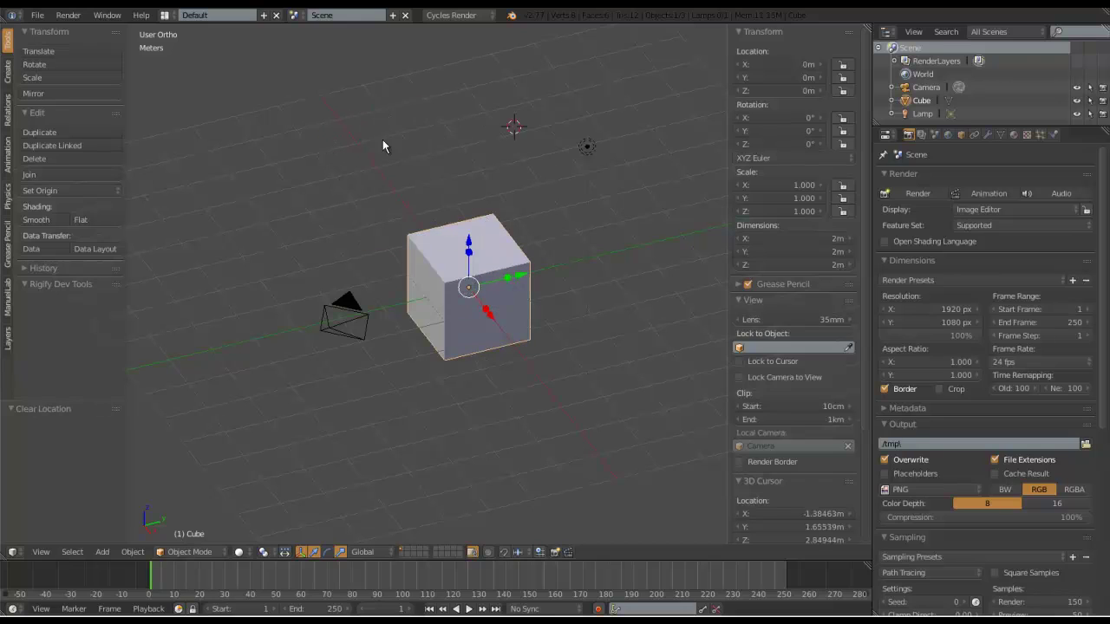
Place the 3D cursor at about X -2.20 m, Y -0.98 m, Z 2.41 m and snap the cube to it with Selection to Cursor.
left_click(386, 152)
key("shift+s")
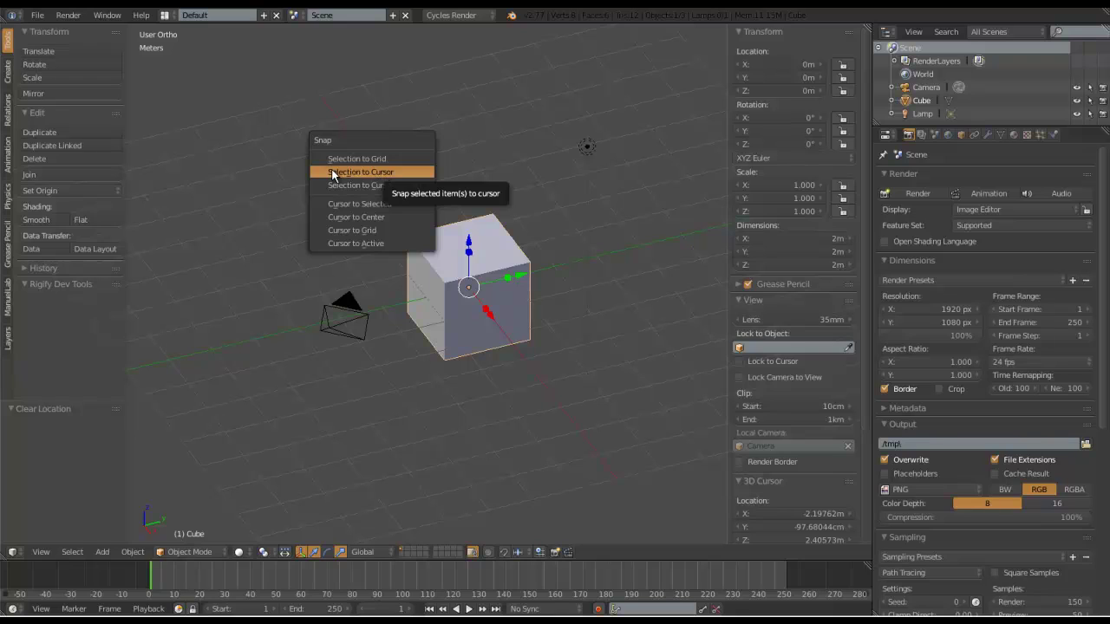
key("Escape")
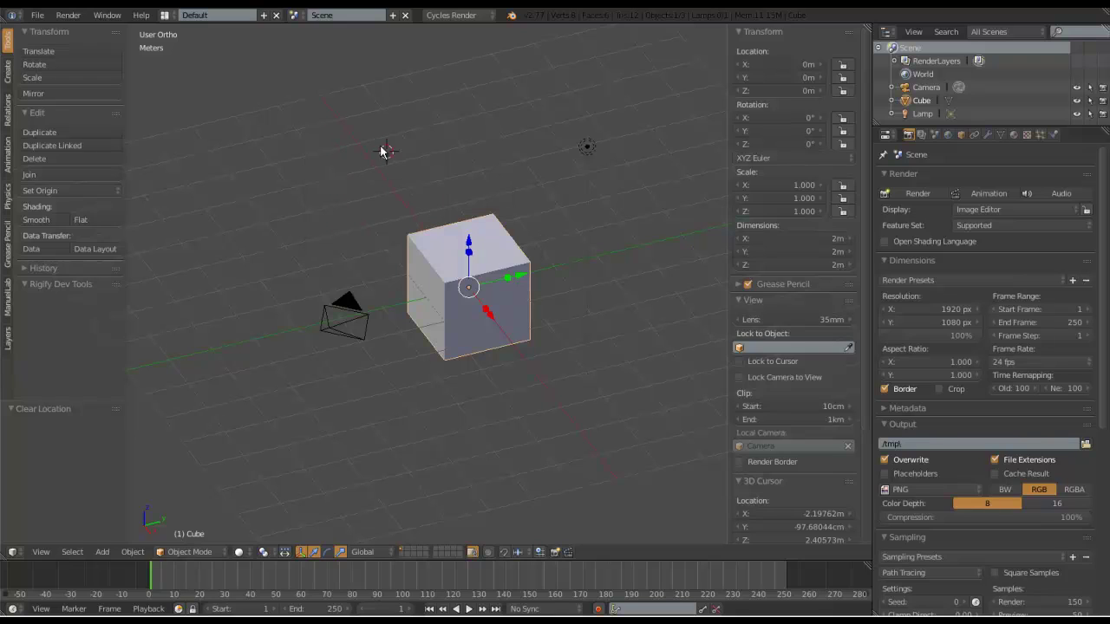
middle_click_drag(441, 237, 438, 223)
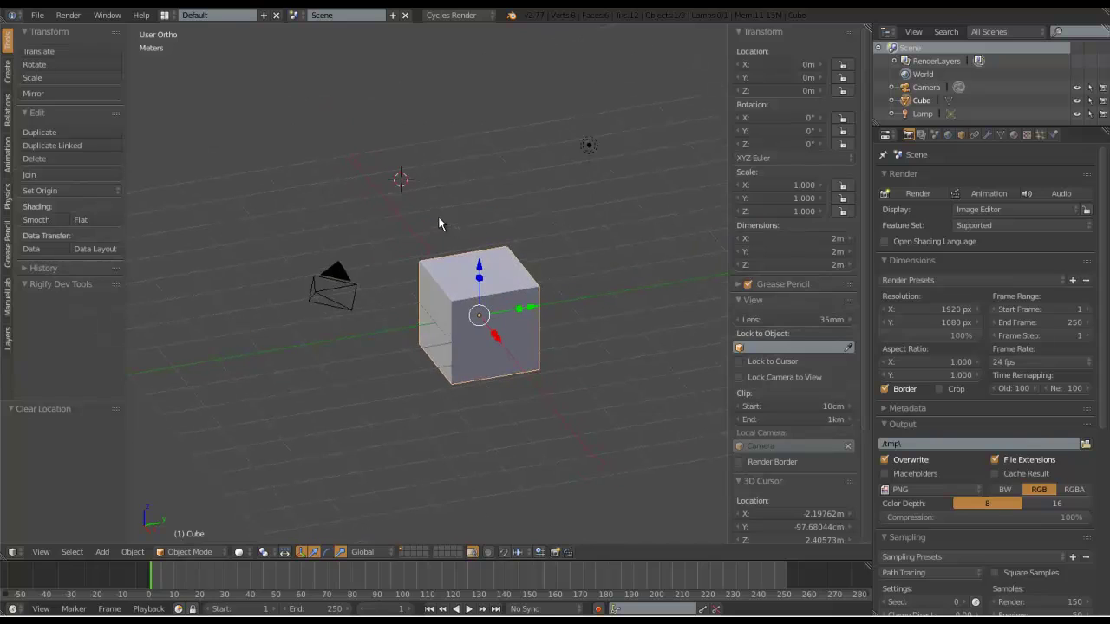
key("shift+s")
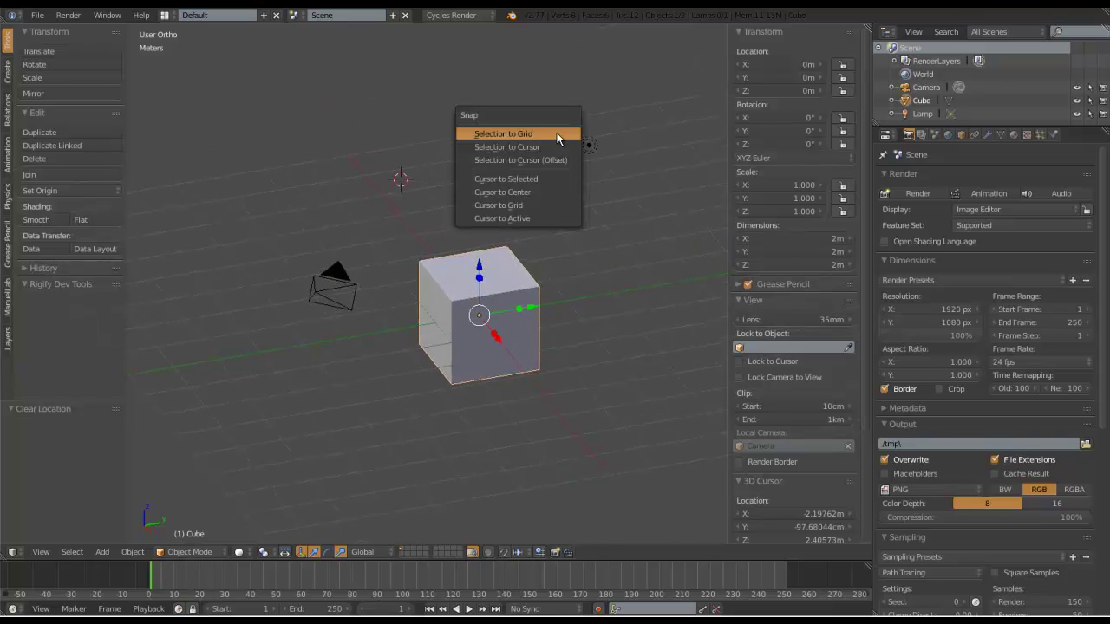
left_click(505, 148)
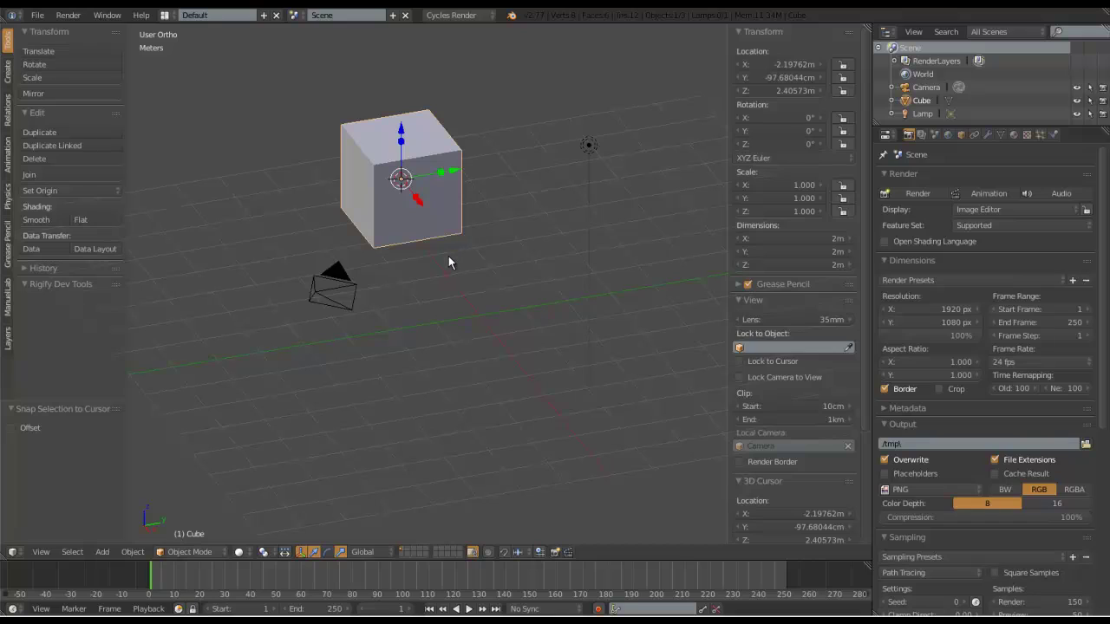
Clear the cube's location, move it freely to about X -0.39 m, Y 1.86 m, Z 1.96 m, and clear its location again.
key("alt+g")
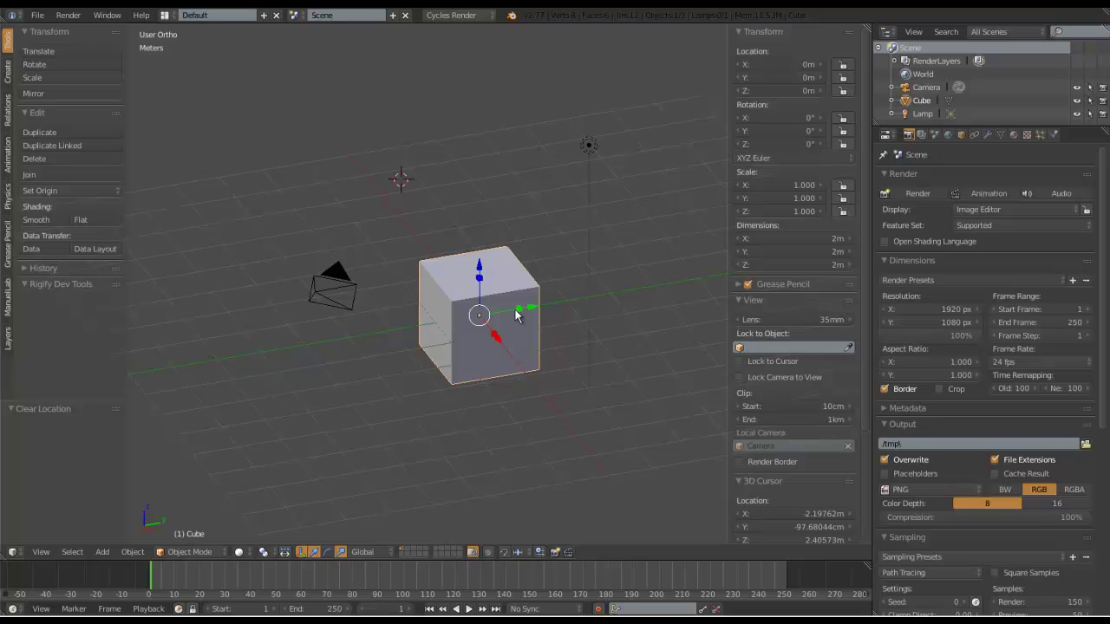
key("g")
left_click(592, 213)
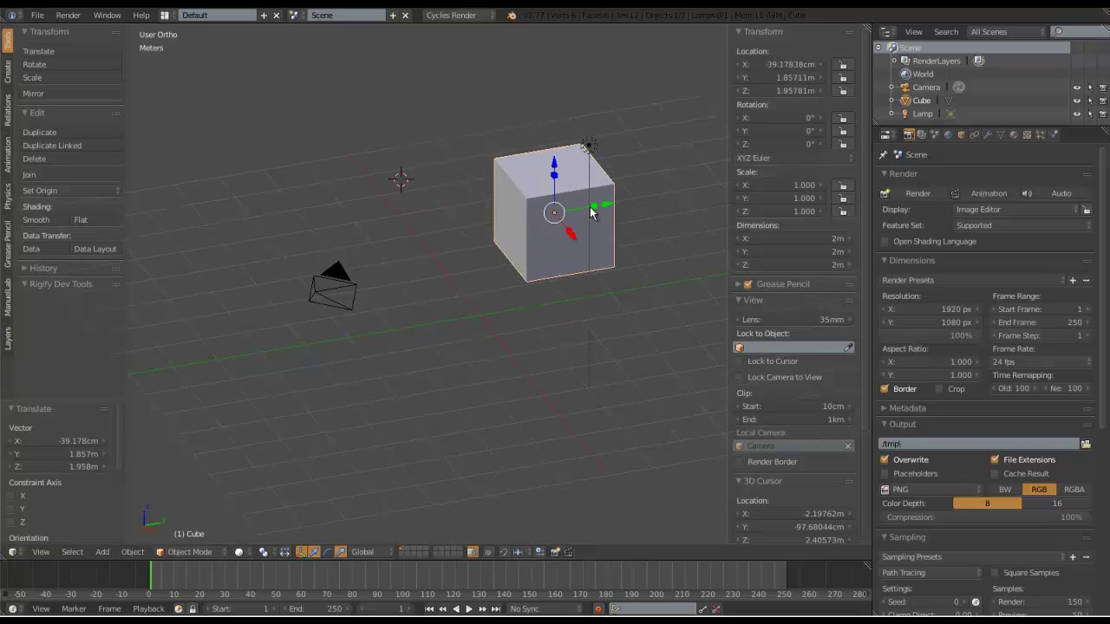
key("alt+g")
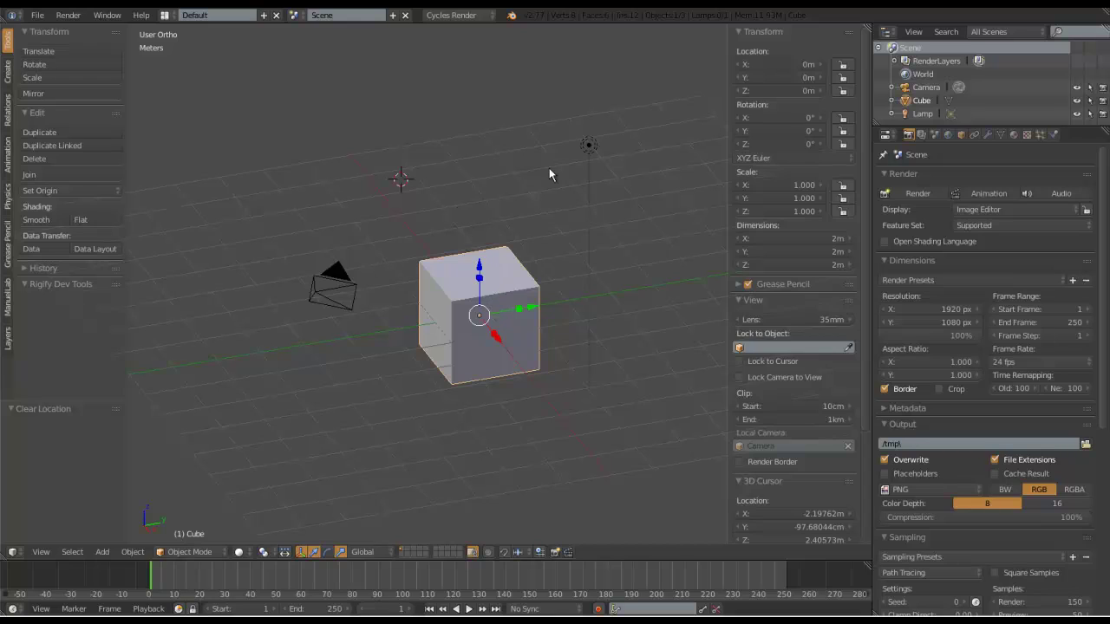
Try Selection to Cursor on the lamp alone, and undo the snap.
right_click(590, 149)
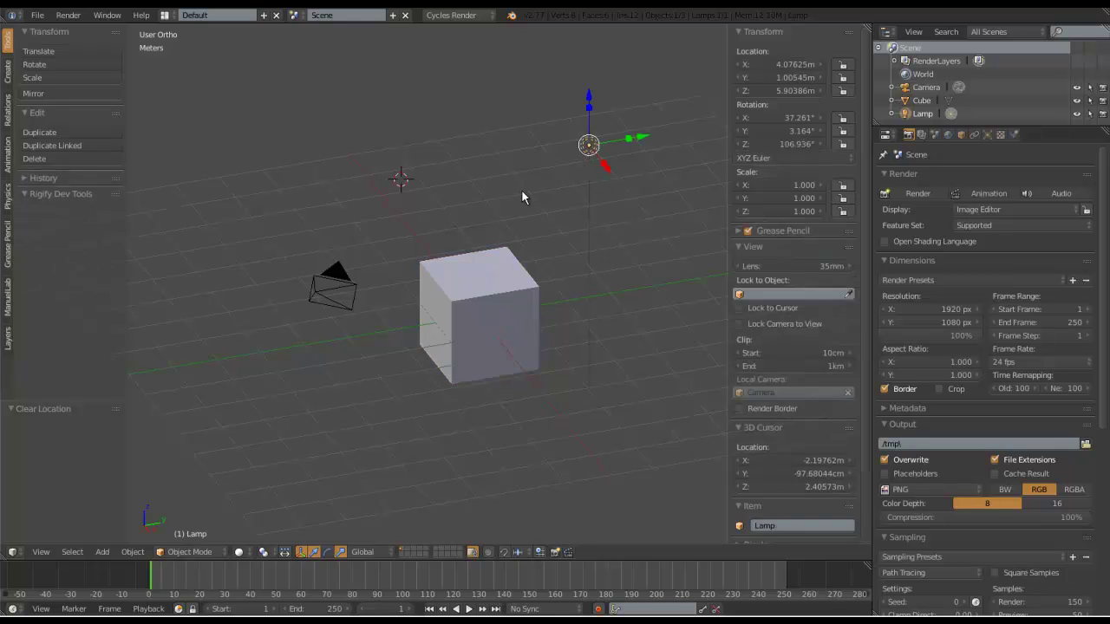
key("shift+s")
left_click(496, 189)
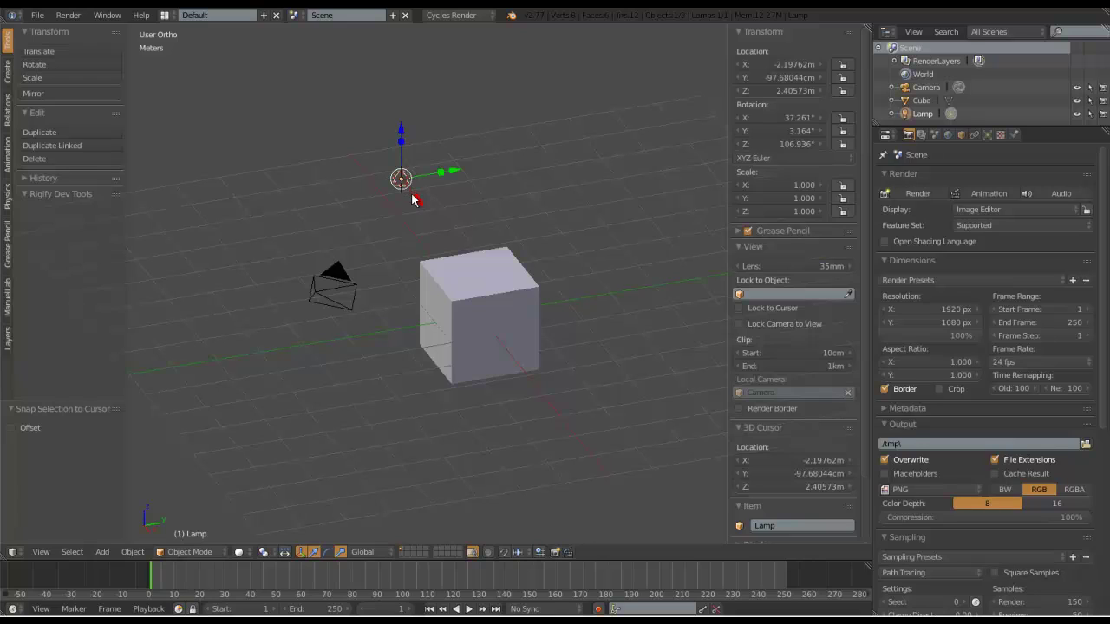
key("ctrl+z")
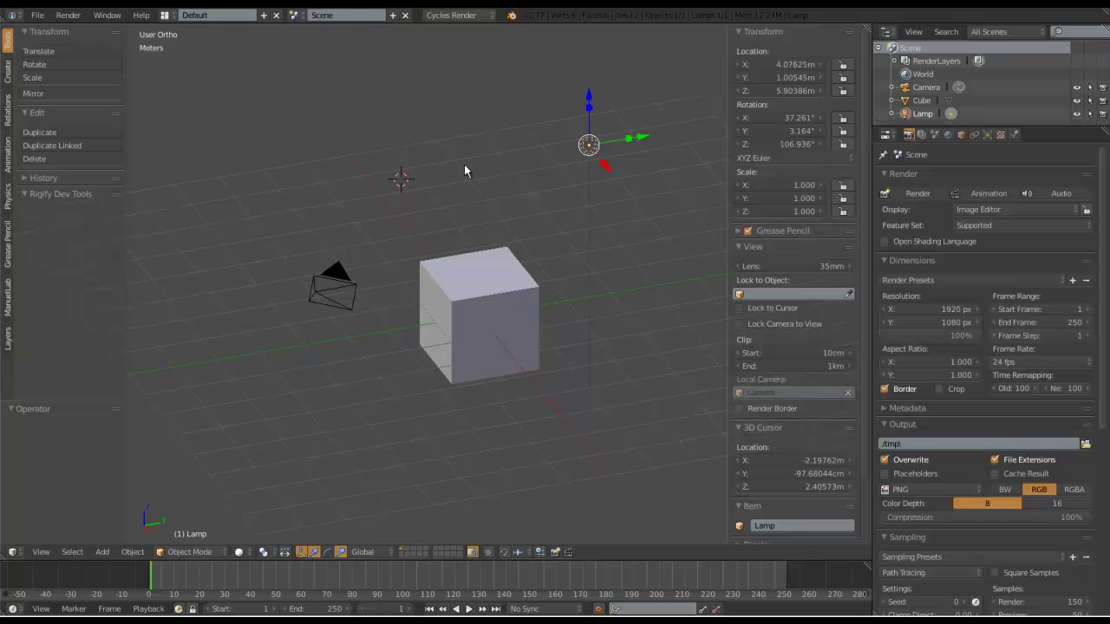
Select the cube together with the lamp, snap both to the 3D cursor with Selection to Cursor, and undo the snap.
key("shift+s")
right_click(495, 257)
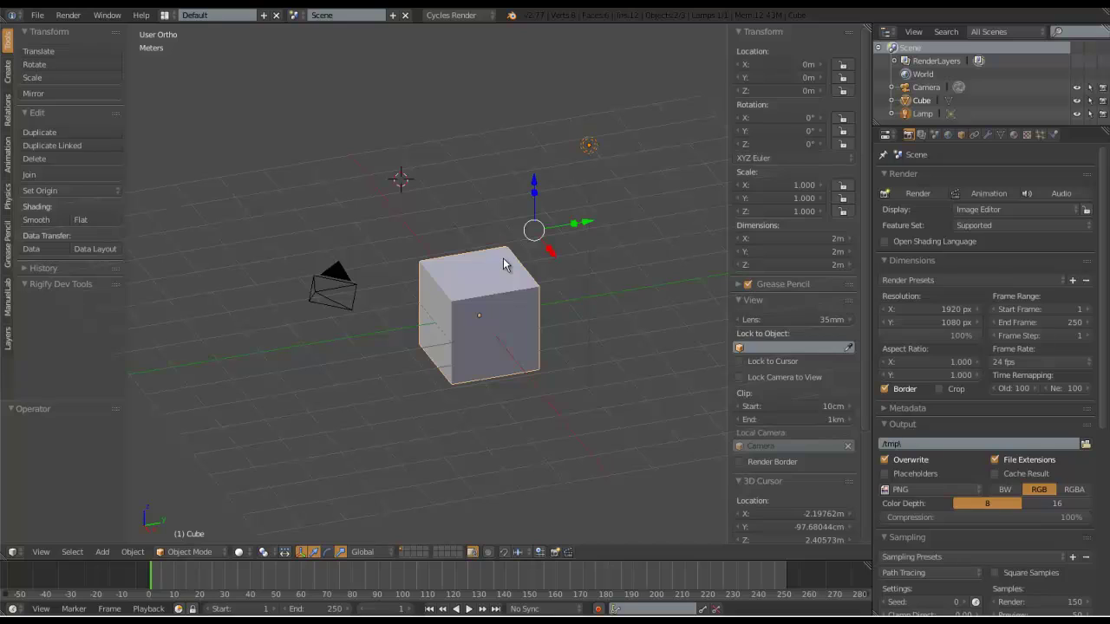
key("shift+s")
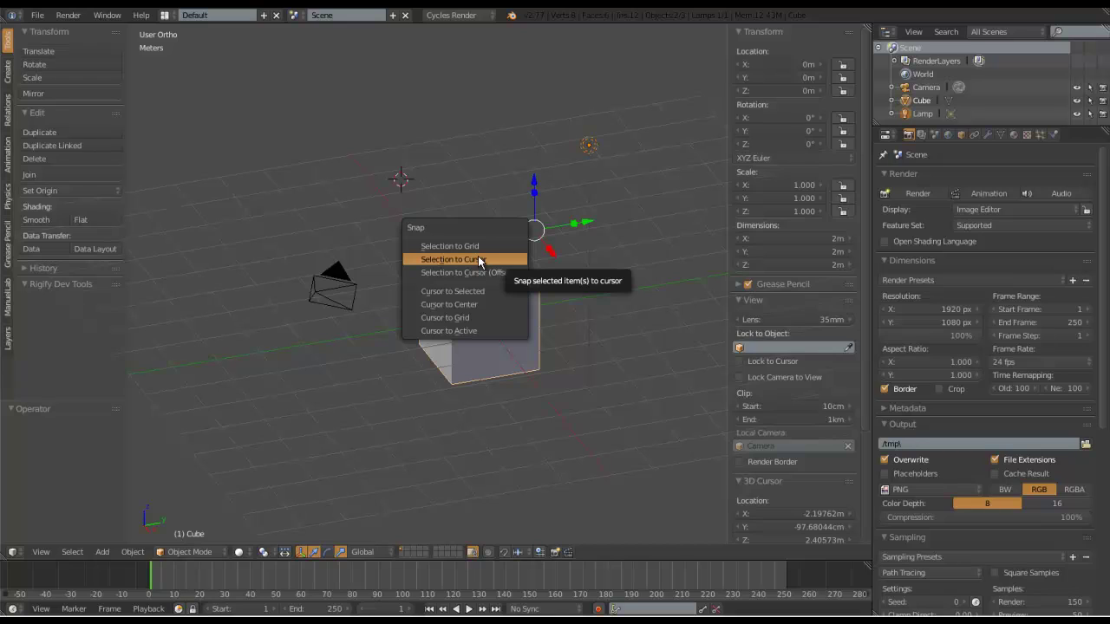
left_click(478, 258)
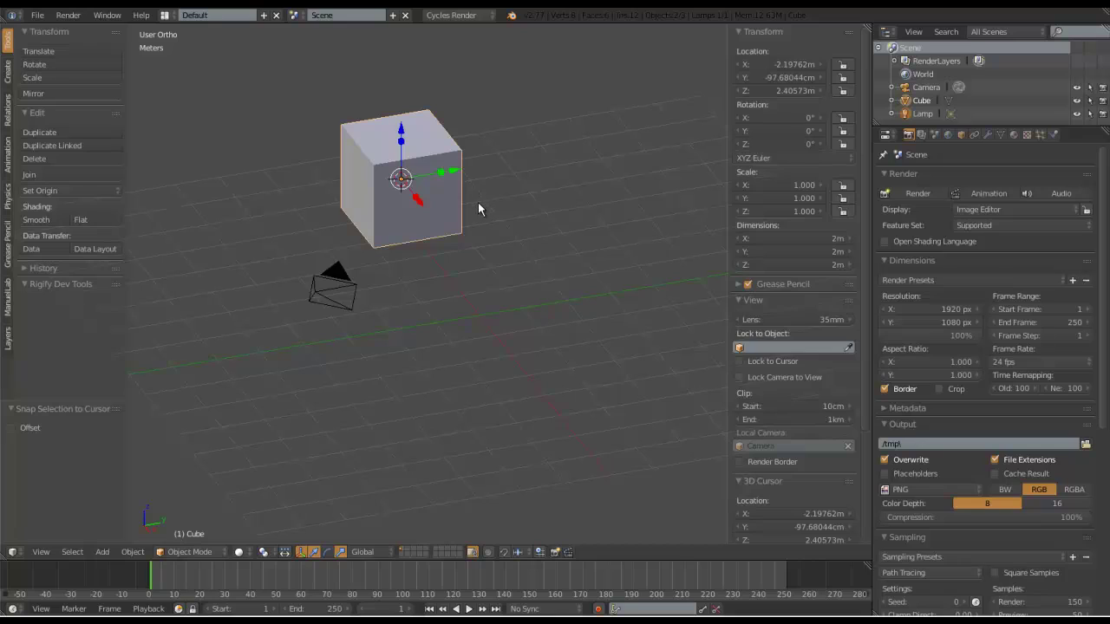
key("alt+g")
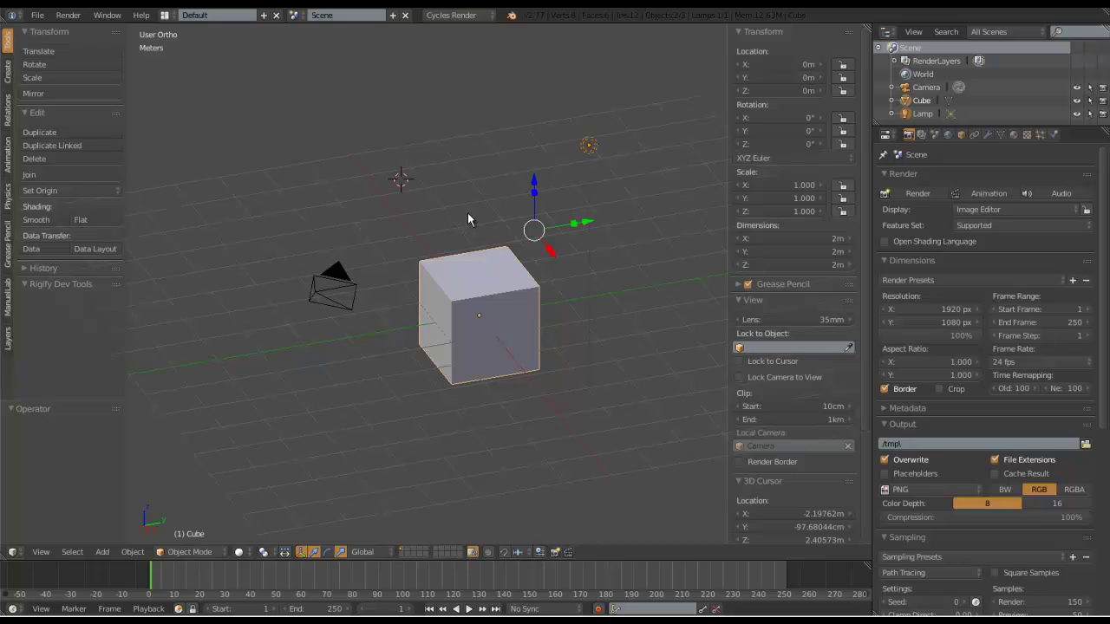
Try Selection to Cursor (Offset) on the selected cube and lamp, and undo the offset snap.
key("shift+s")
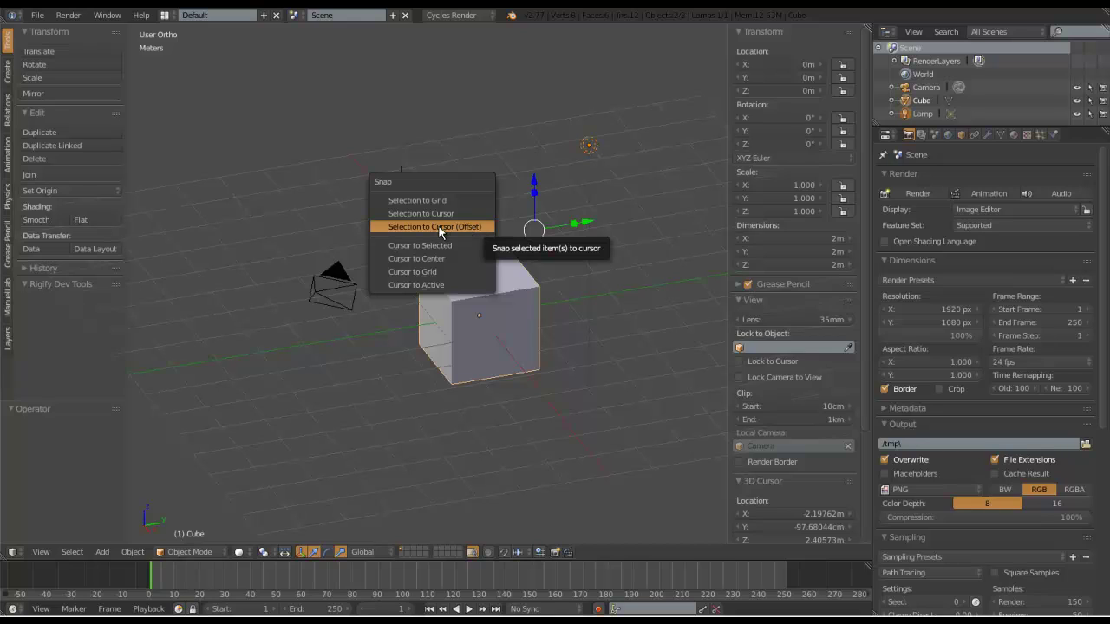
left_click(439, 229)
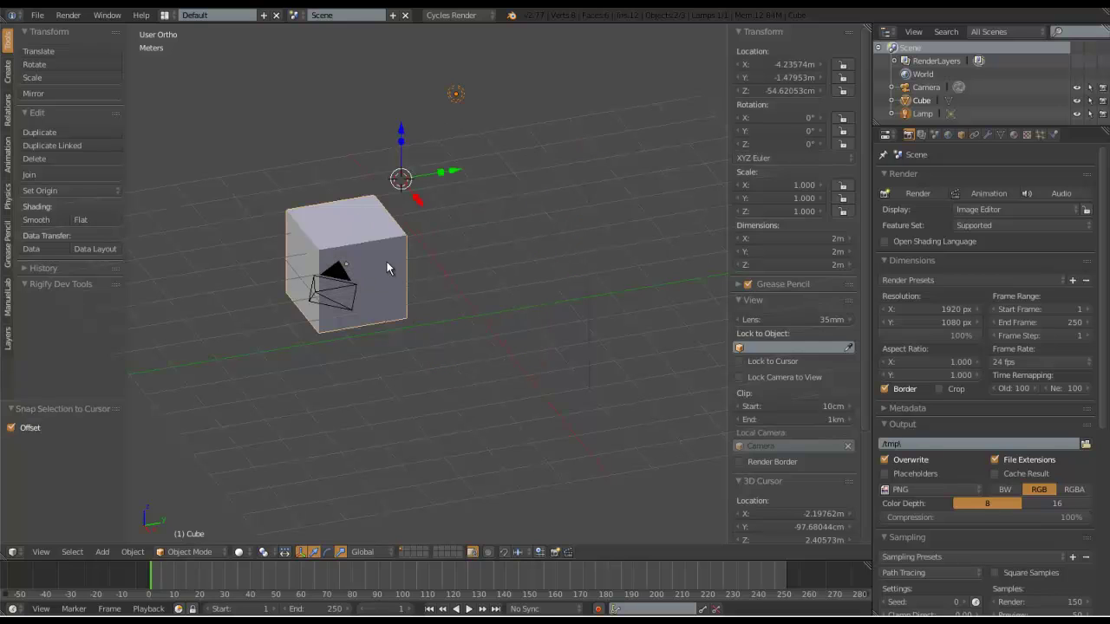
mouse_move(455, 263)
middle_mouse_down()
mouse_move(410, 273)
mouse_move(464, 251)
mouse_move(524, 263)
mouse_move(490, 274)
mouse_move(349, 255)
mouse_move(452, 249)
middle_mouse_up()
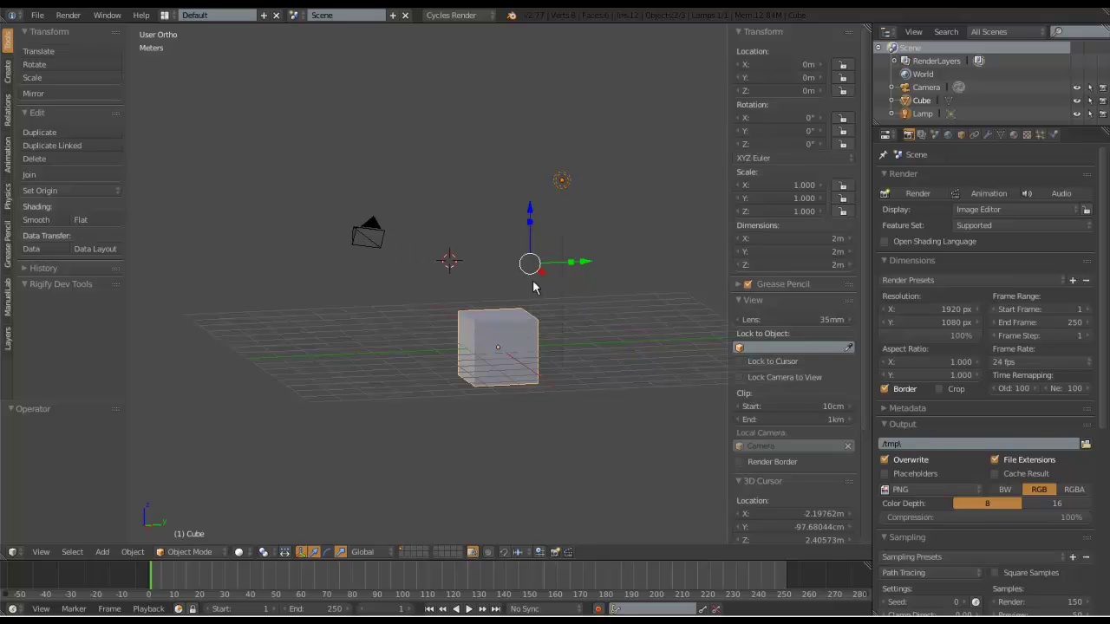
Snap the 3D cursor to the midpoint between the selected cube and lamp with Cursor to Selected.
key("shift+s")
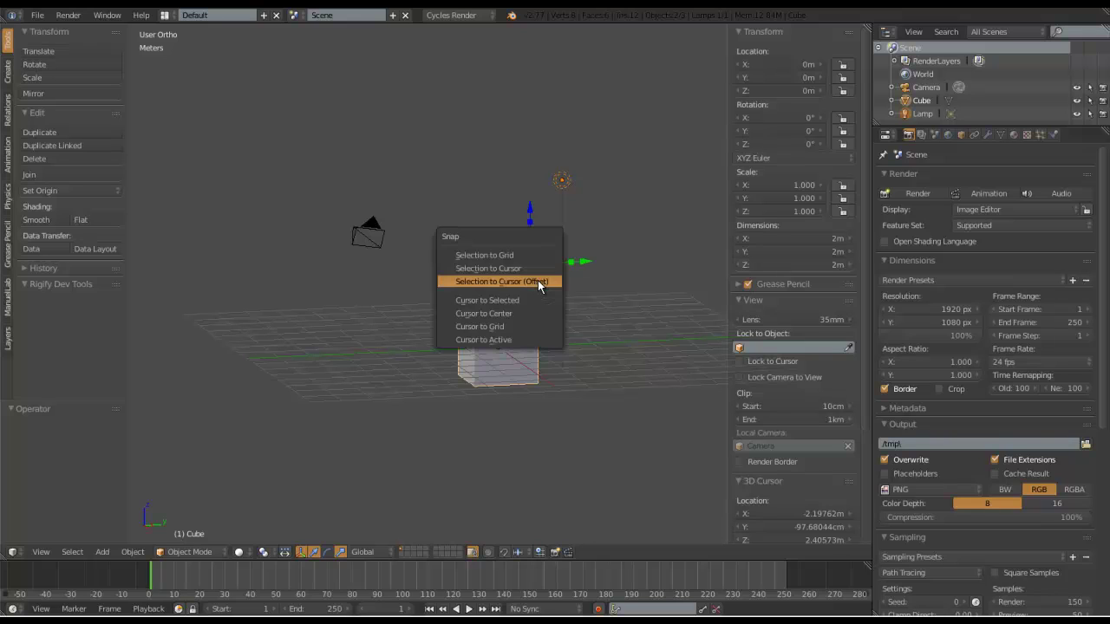
left_click(464, 303)
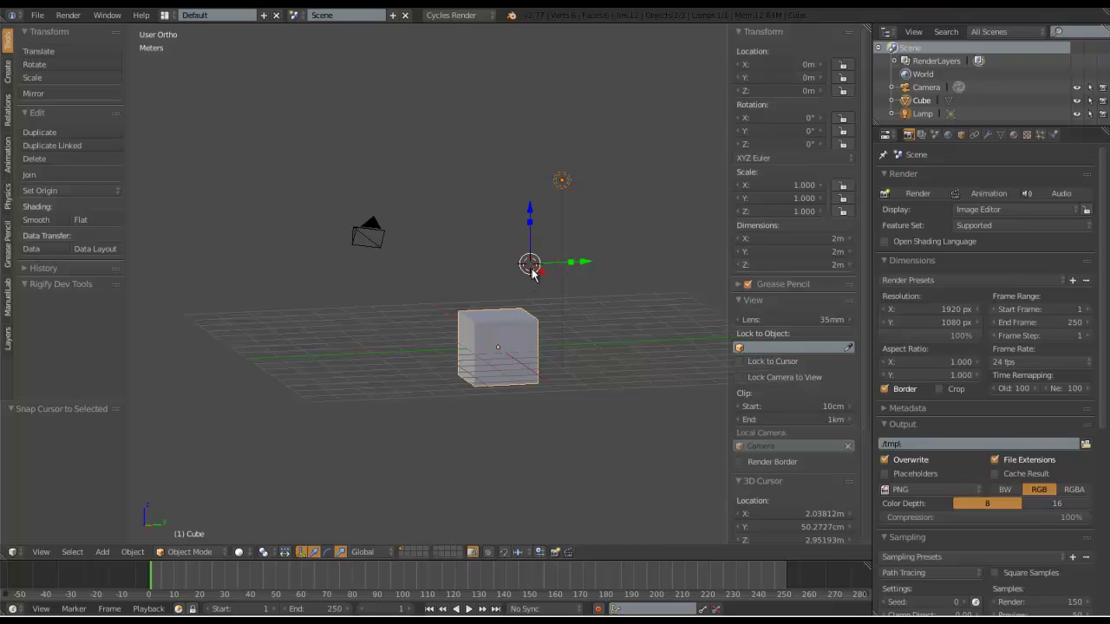
Select only the cube and snap the 3D cursor to it with Cursor to Selected, and try Cursor to Center.
right_click(500, 348)
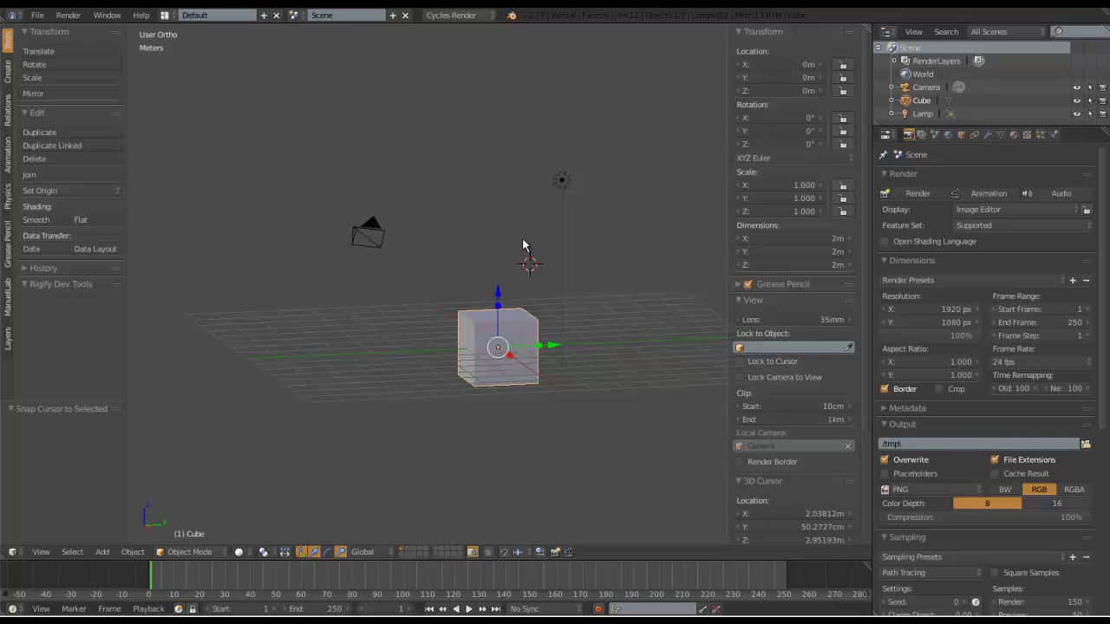
key("shift+s")
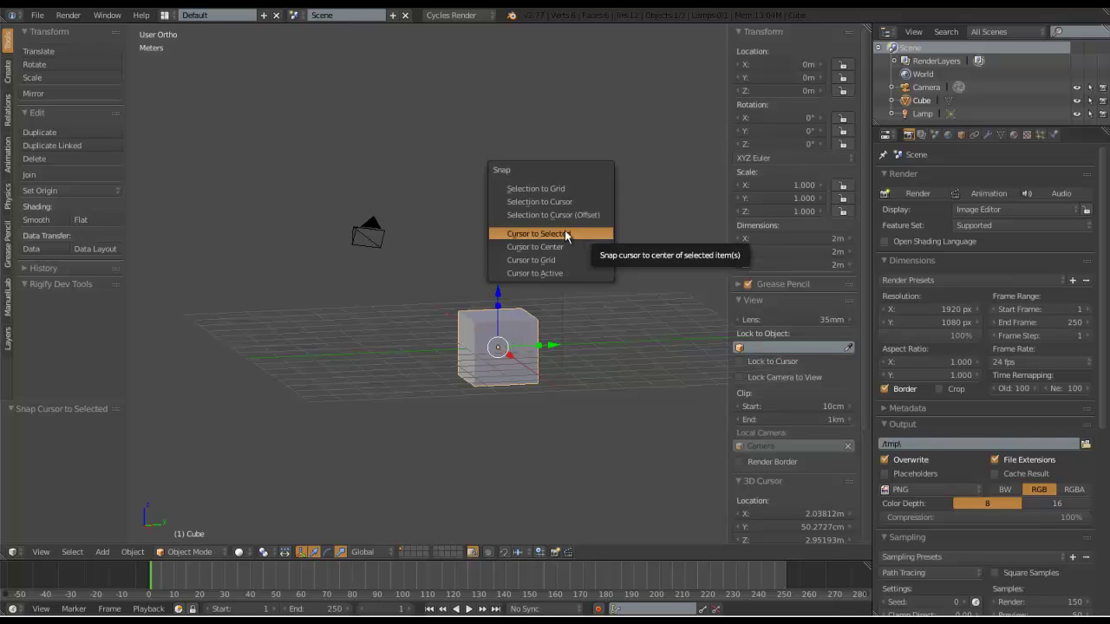
left_click(565, 235)
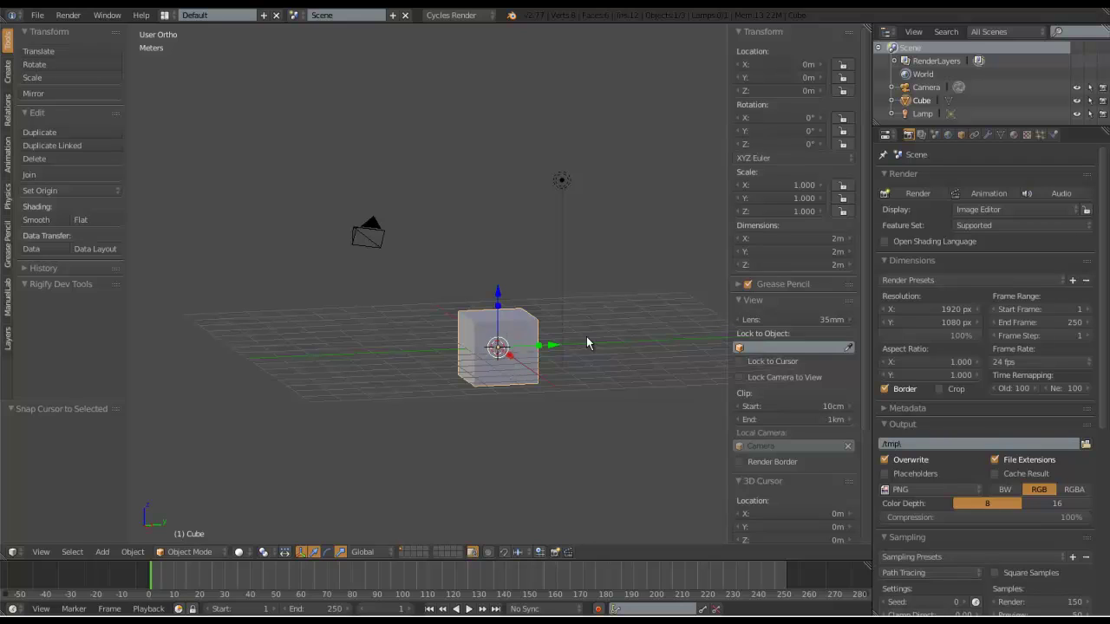
key("shift+s")
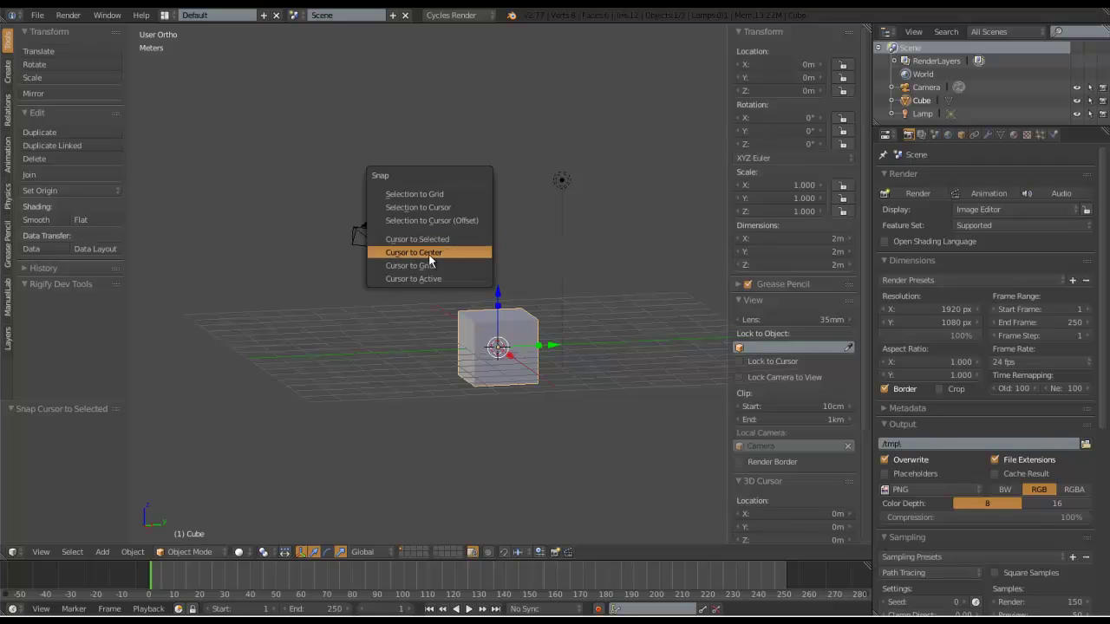
left_click(429, 254)
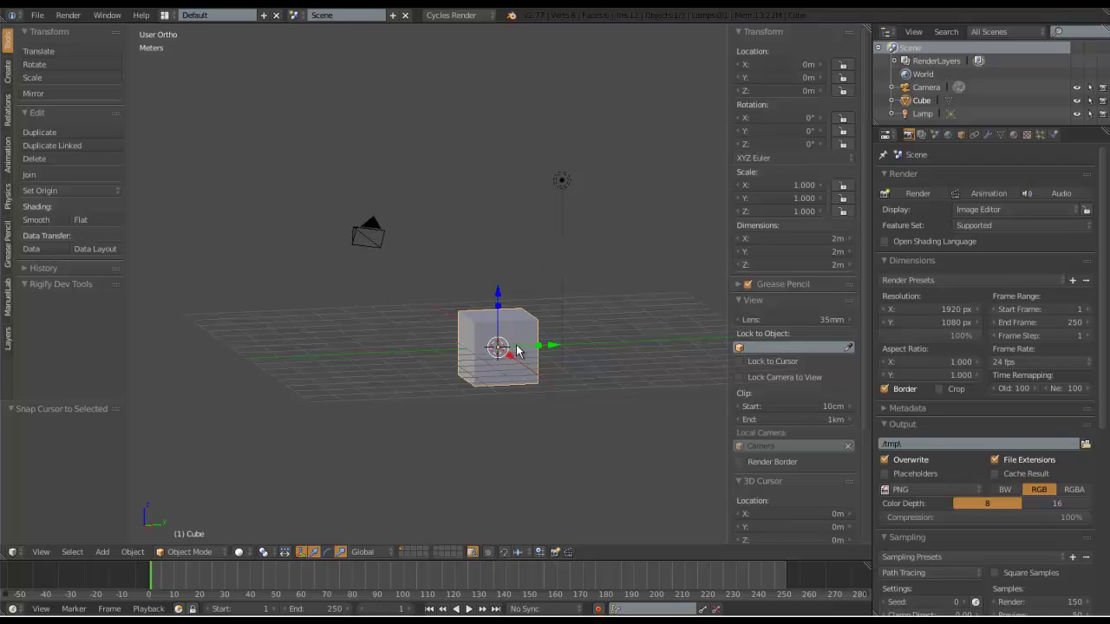
Place the 3D cursor at about X -2.19 m, Y -1.36 m, Z 2.93 m and return it to the scene origin with Cursor to Center.
middle_click_drag(469, 327, 476, 360)
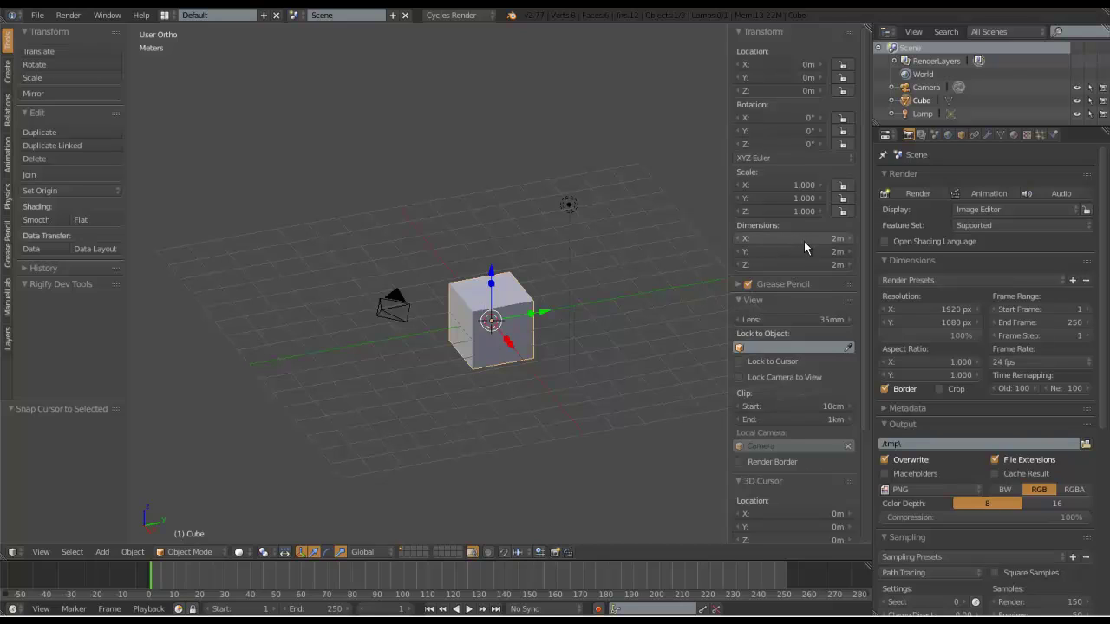
scroll(776, 347, "down", 3)
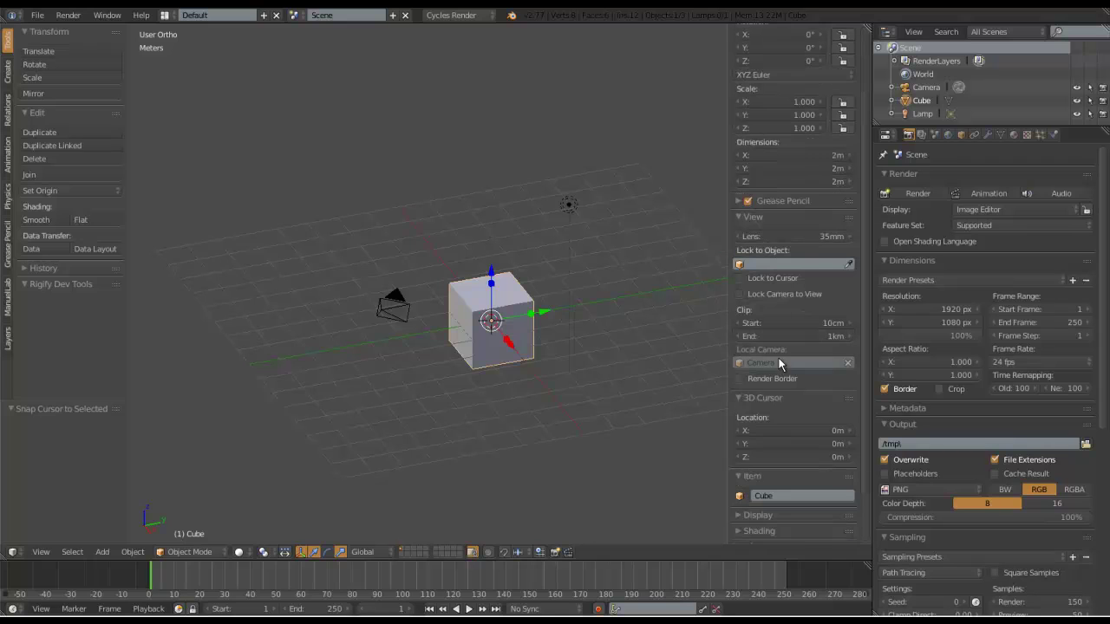
scroll(770, 402, "down", 2)
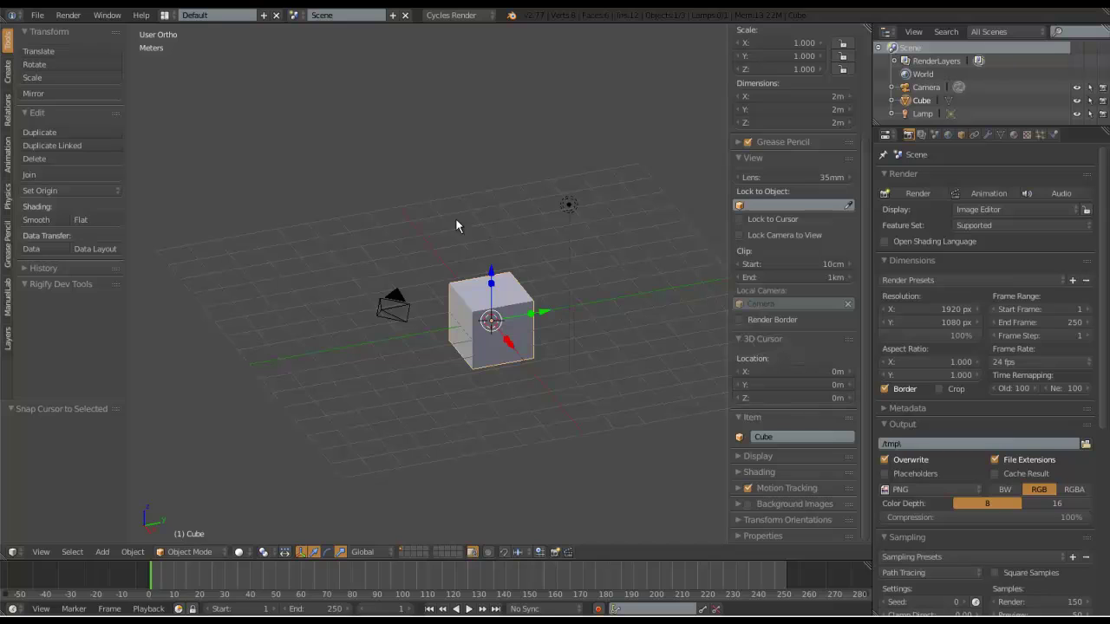
left_click(383, 152)
scroll(496, 242, "up", 1)
left_click(403, 174)
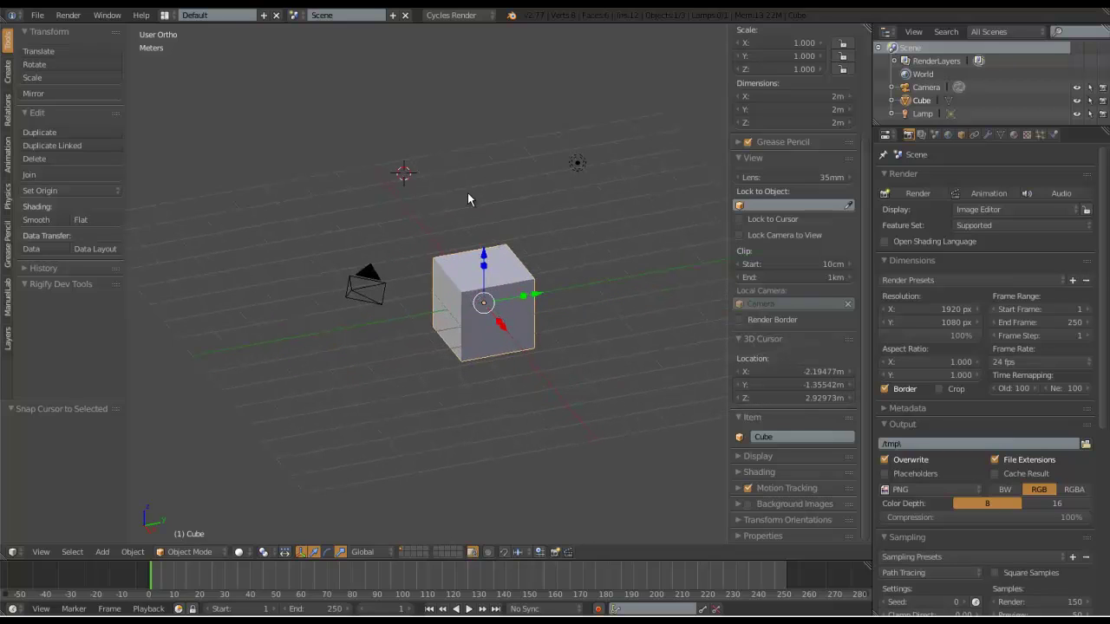
key("shift+s")
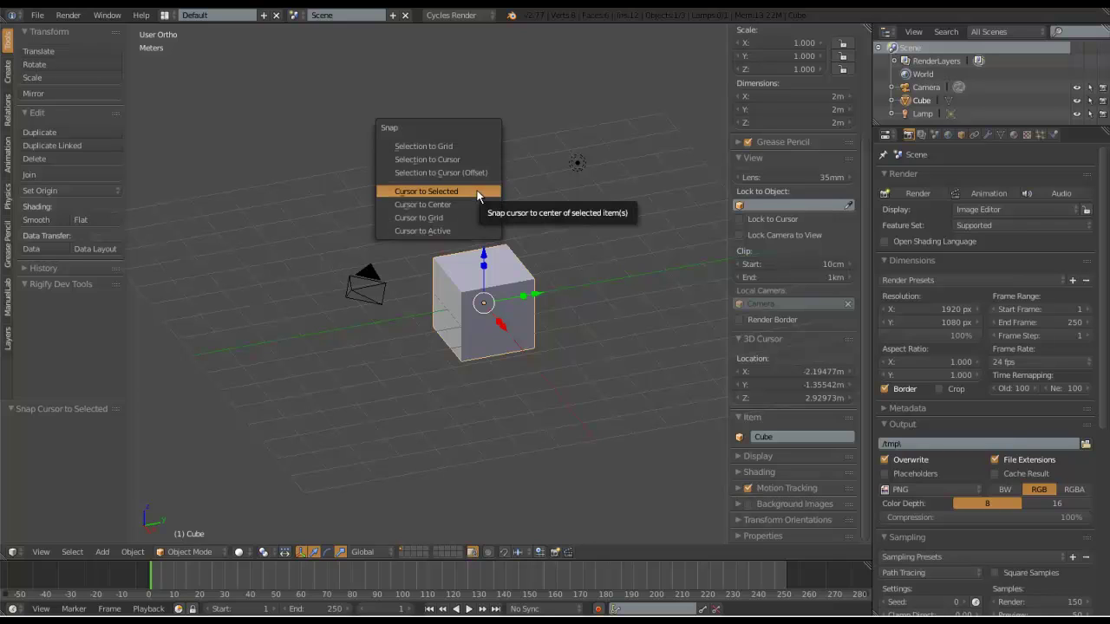
left_click(431, 205)
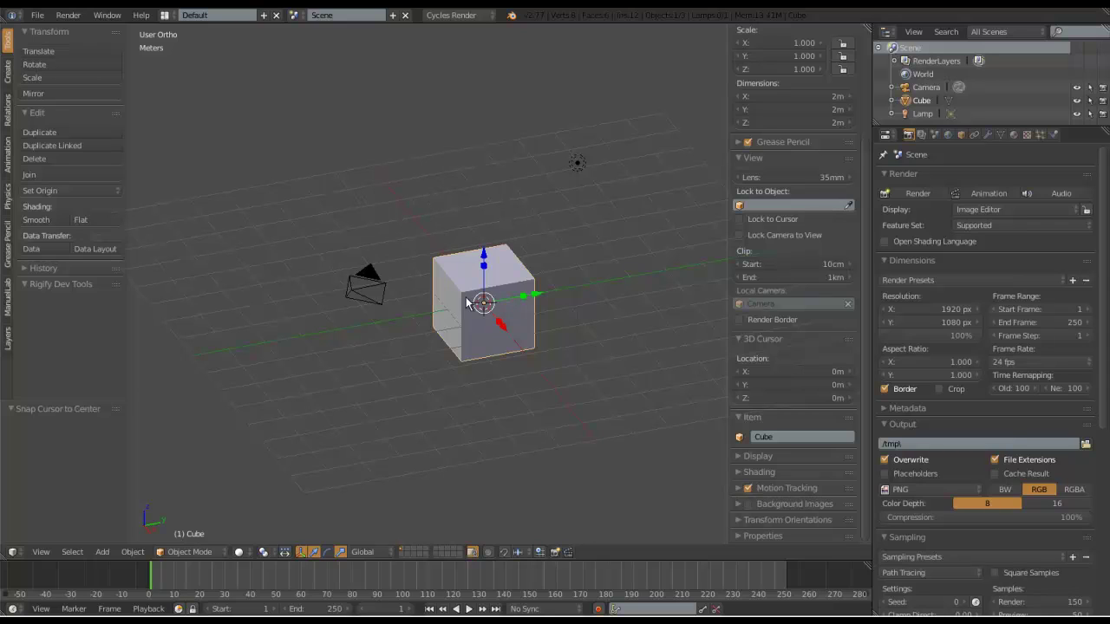
Place the 3D cursor at about X -1.79 m, Y -0.73 m, Z 2.63 m and snap it to the active cube with Cursor to Active.
left_click(432, 186)
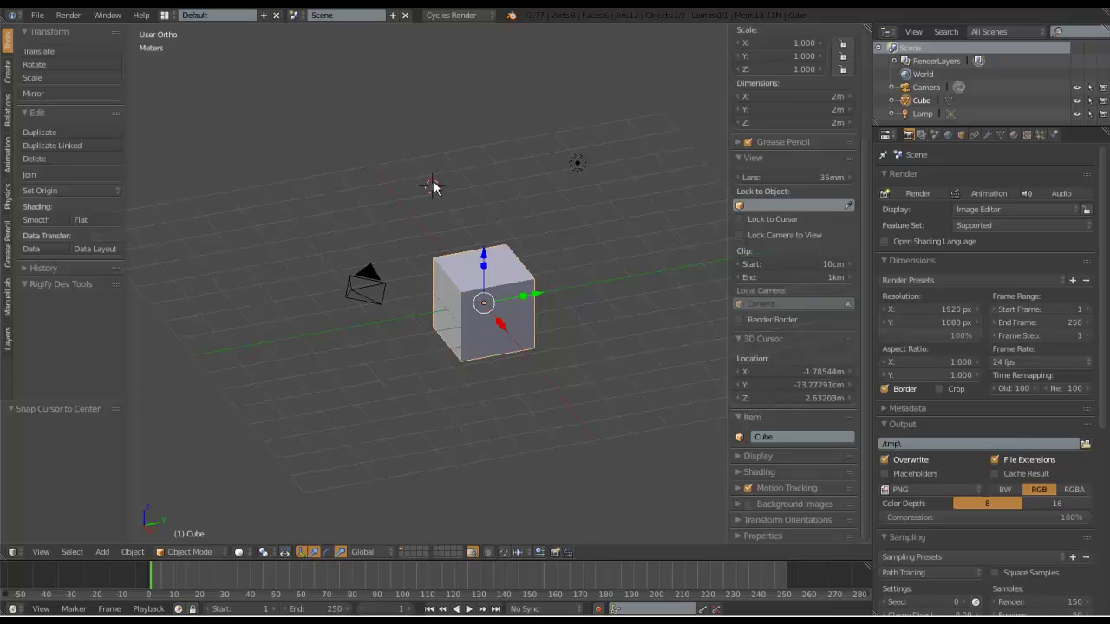
key("shift+s")
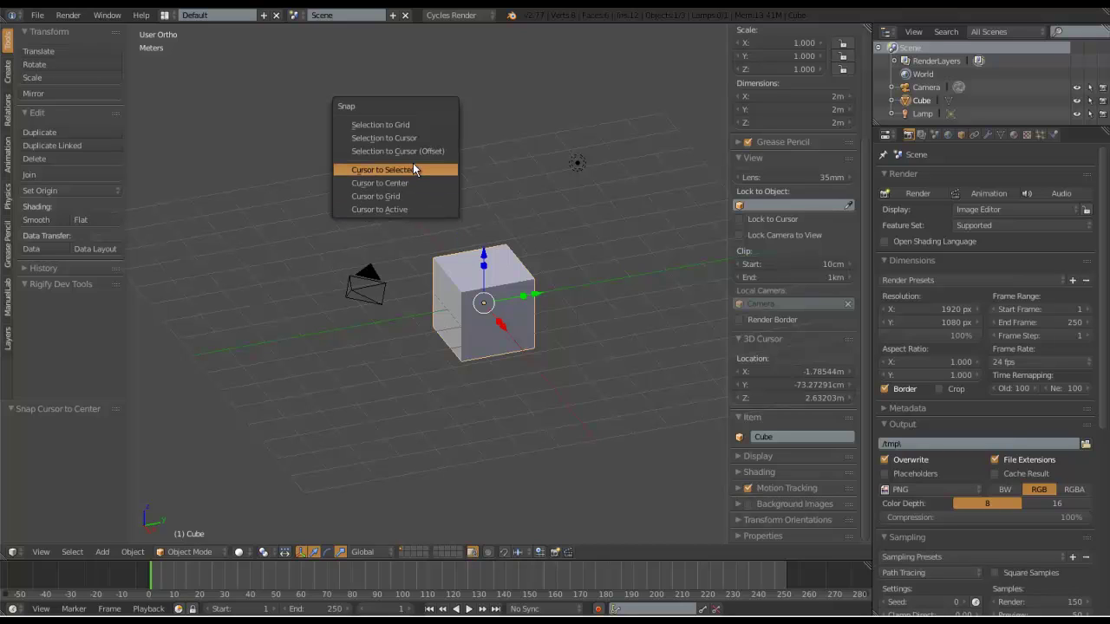
left_click(364, 209)
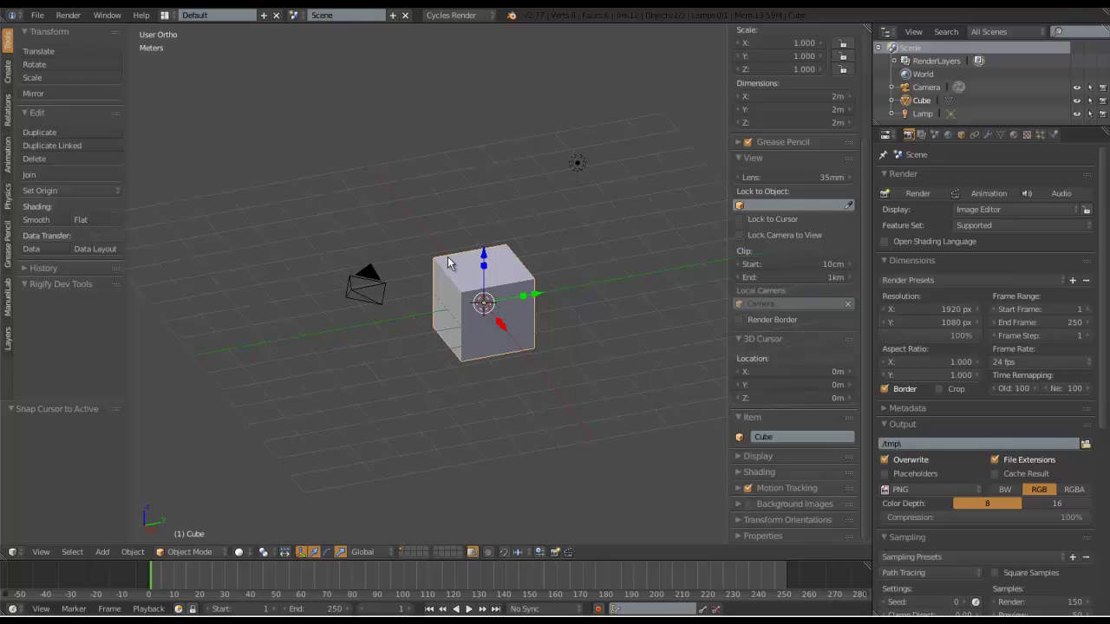
Place the 3D cursor at about X -2.08 m, Y -1.21 m, Z 2.82 m, add the lamp to the selection and apply Cursor to Selected.
left_click(410, 178)
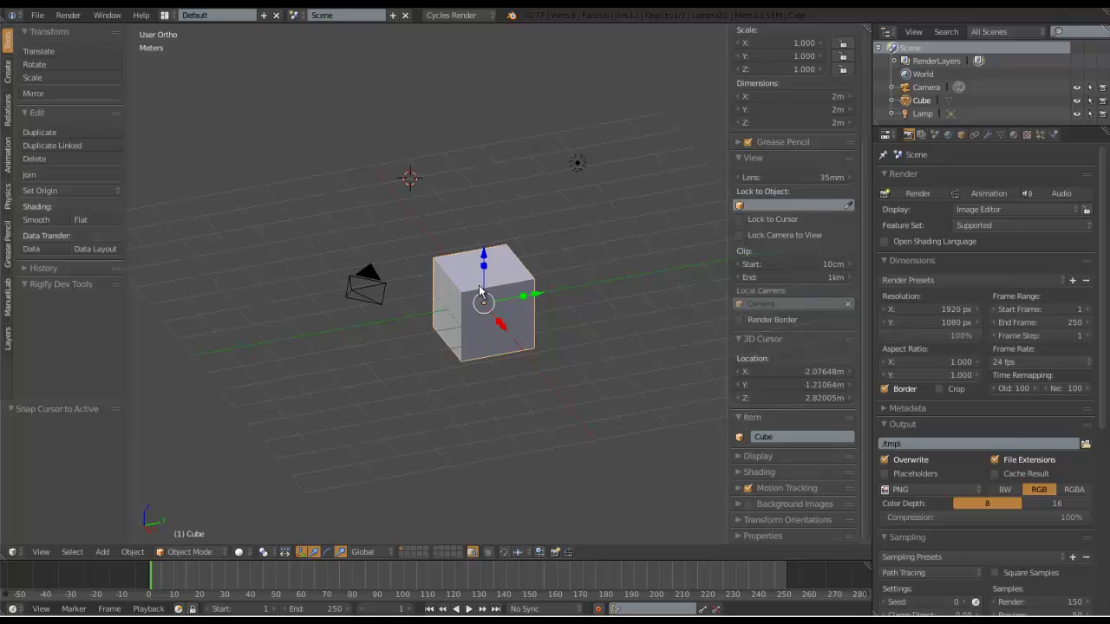
right_click(578, 165, "shift")
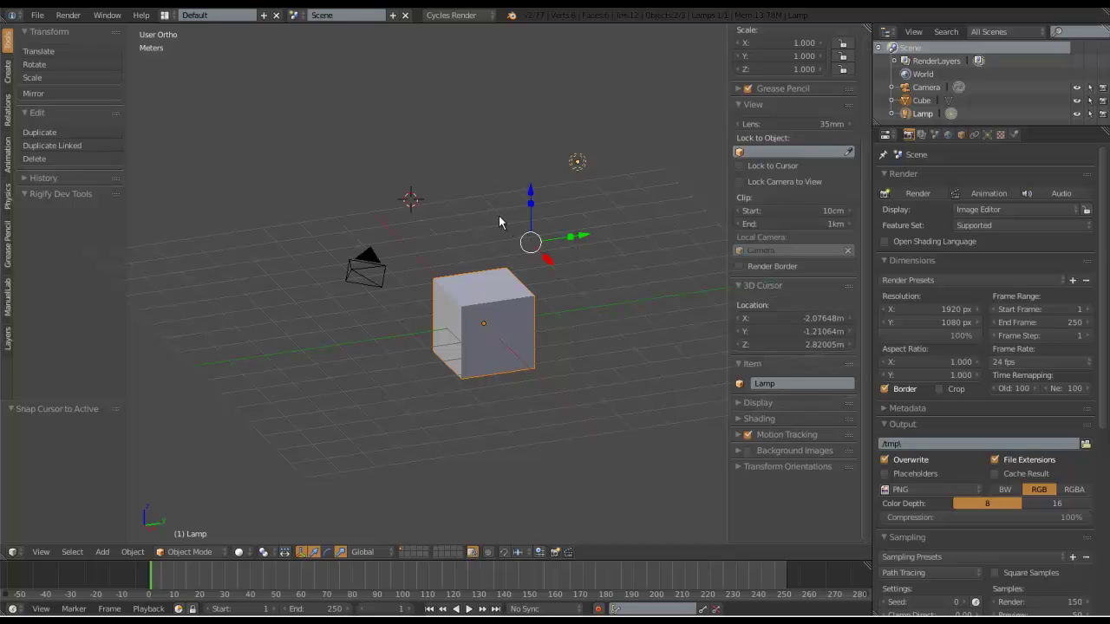
key("shift+s")
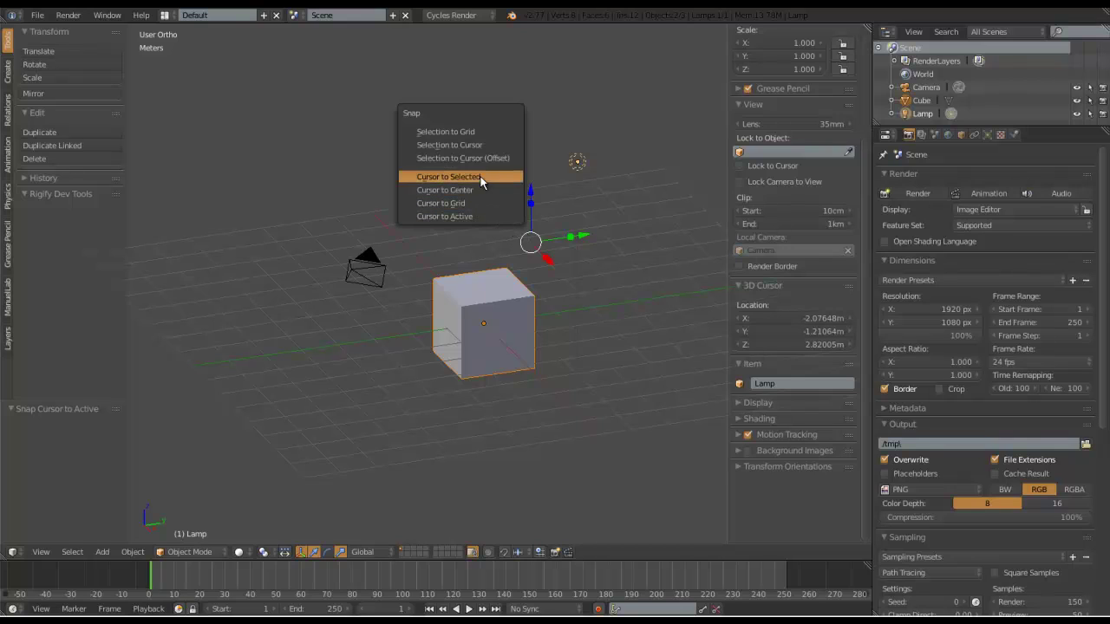
left_click(479, 177)
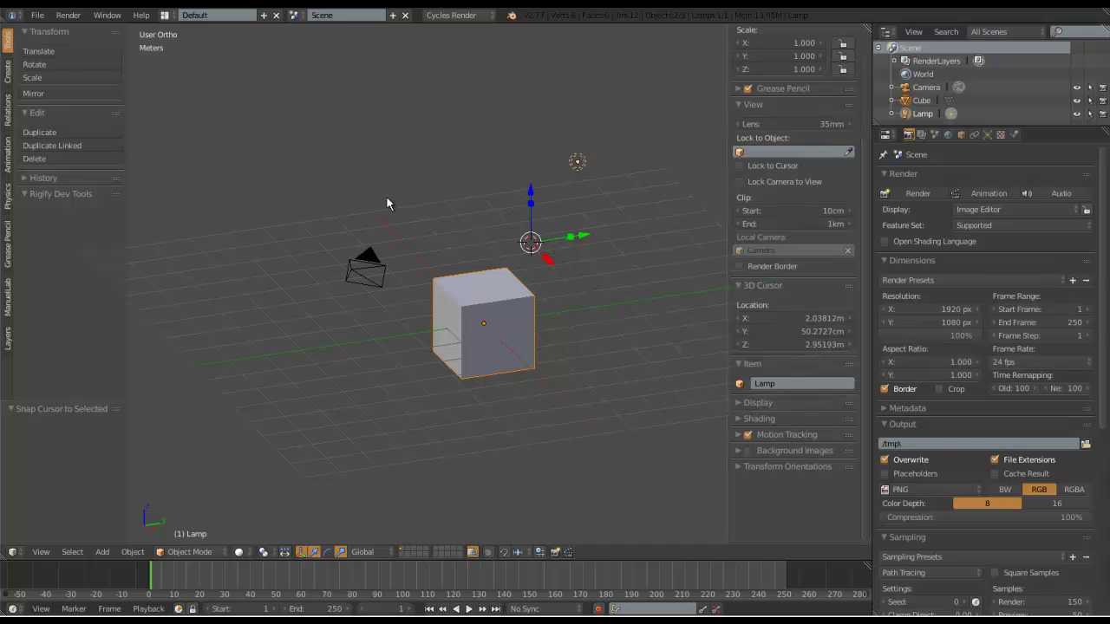
key("shift+s")
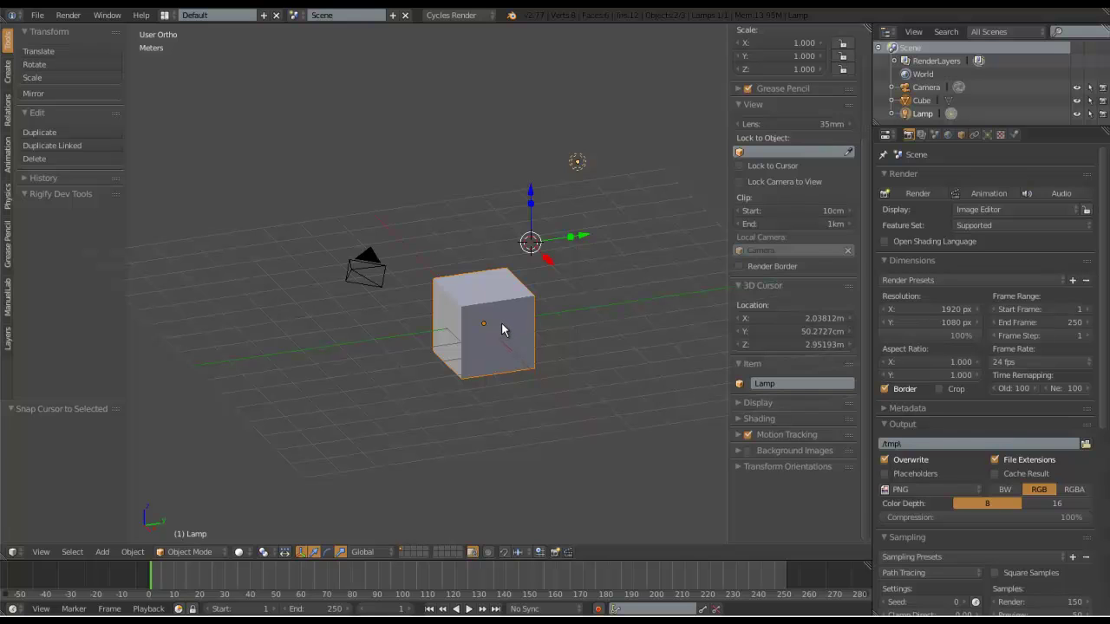
Reset the interface to the default theme in the user preferences and close the preferences window.
left_click(43, 15)
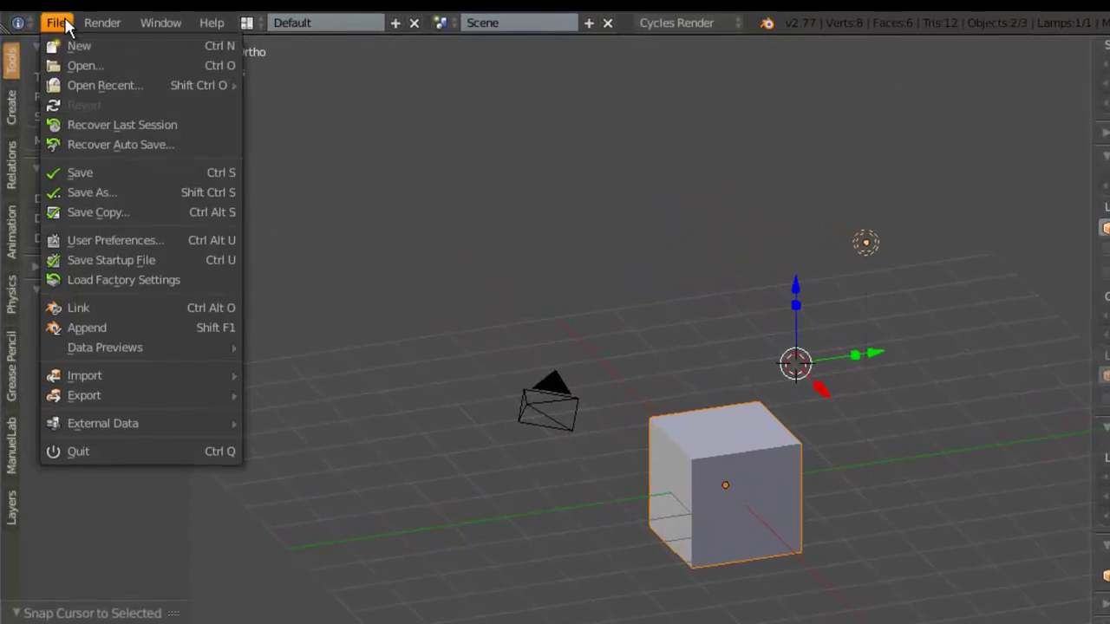
left_click(151, 245)
left_click(488, 57)
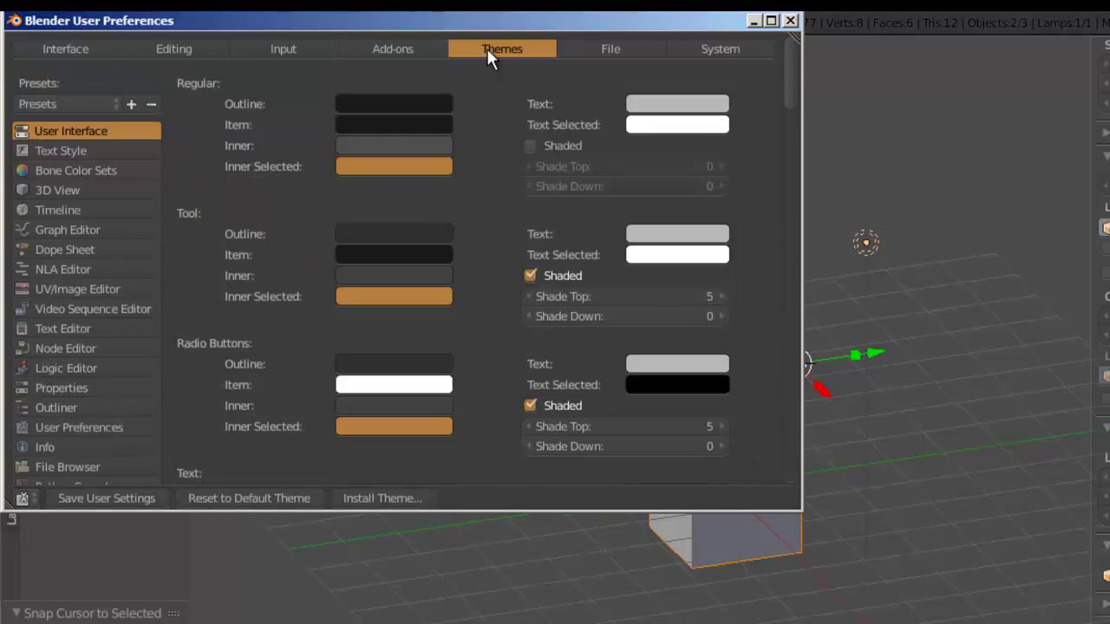
left_click(35, 104)
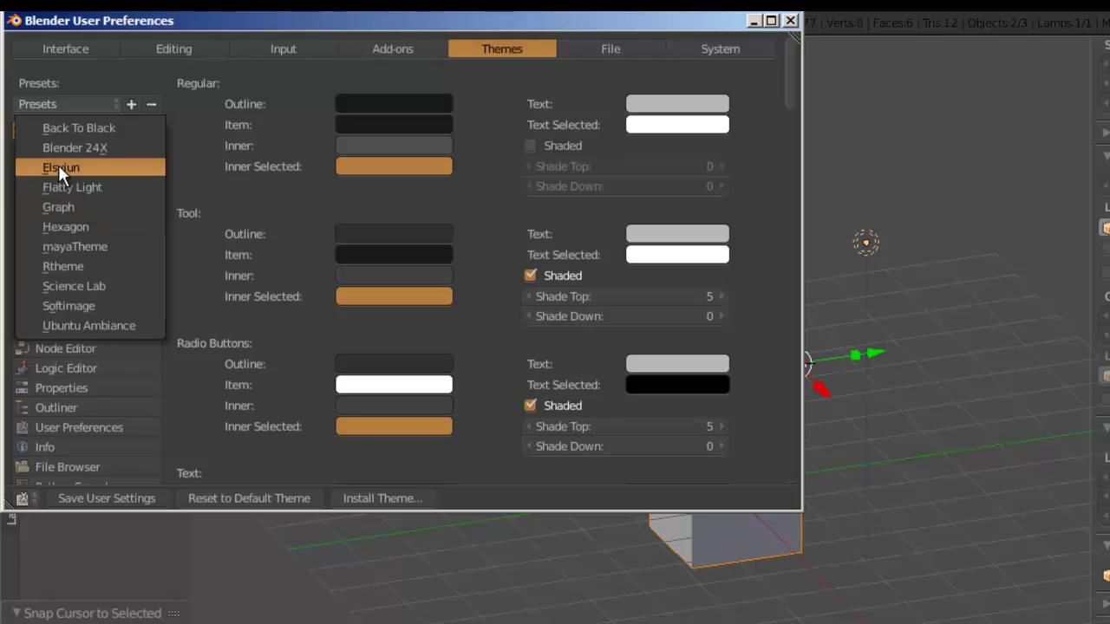
left_click(280, 499)
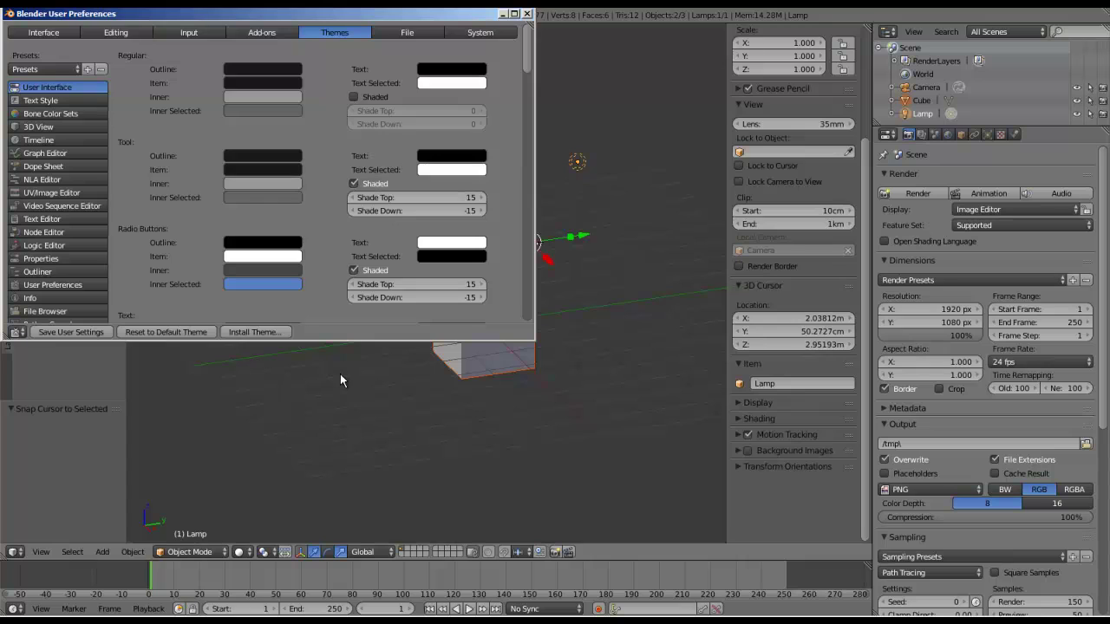
left_click(527, 13)
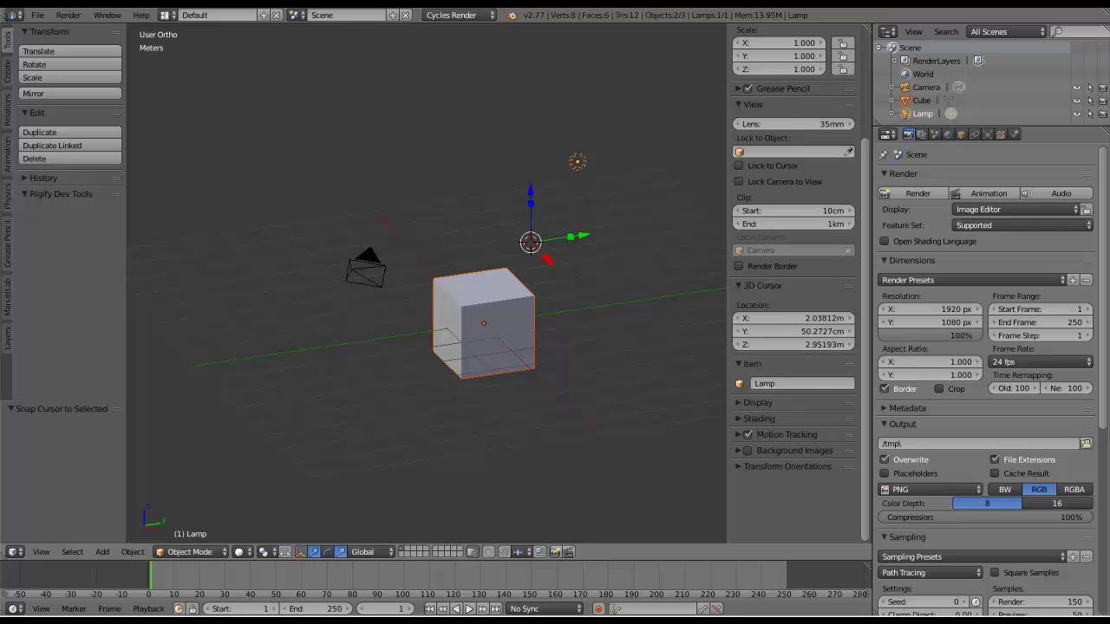
Apply the Hexagon theme preset in the user preferences and examine the cube, lamp and 3D cursor from several angles.
left_click(38, 15)
left_click(82, 143)
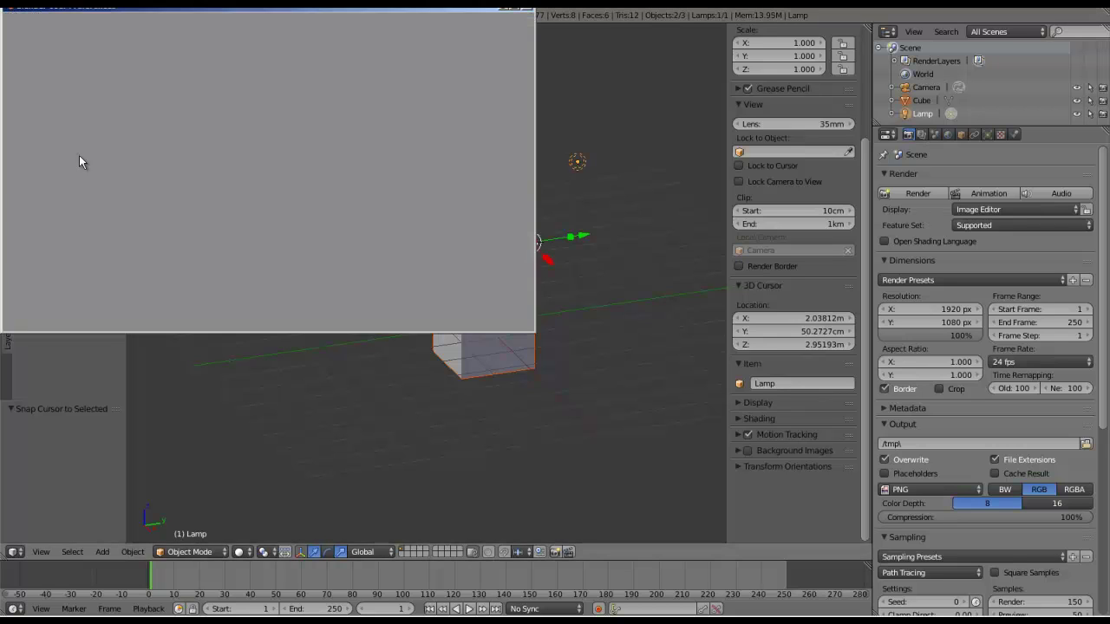
left_click(57, 60)
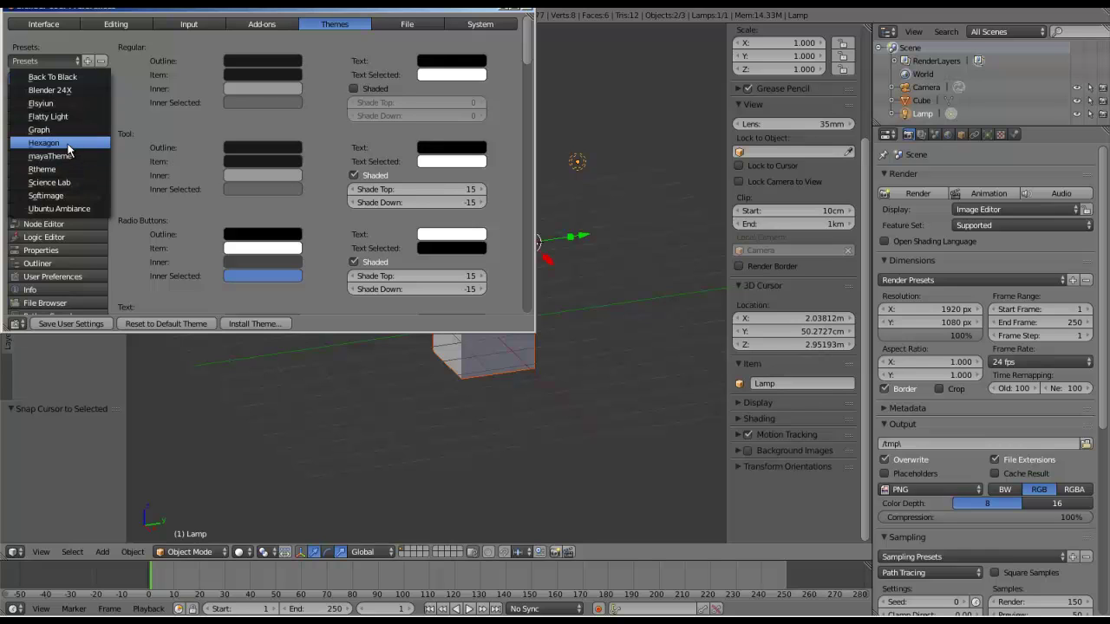
left_click(64, 144)
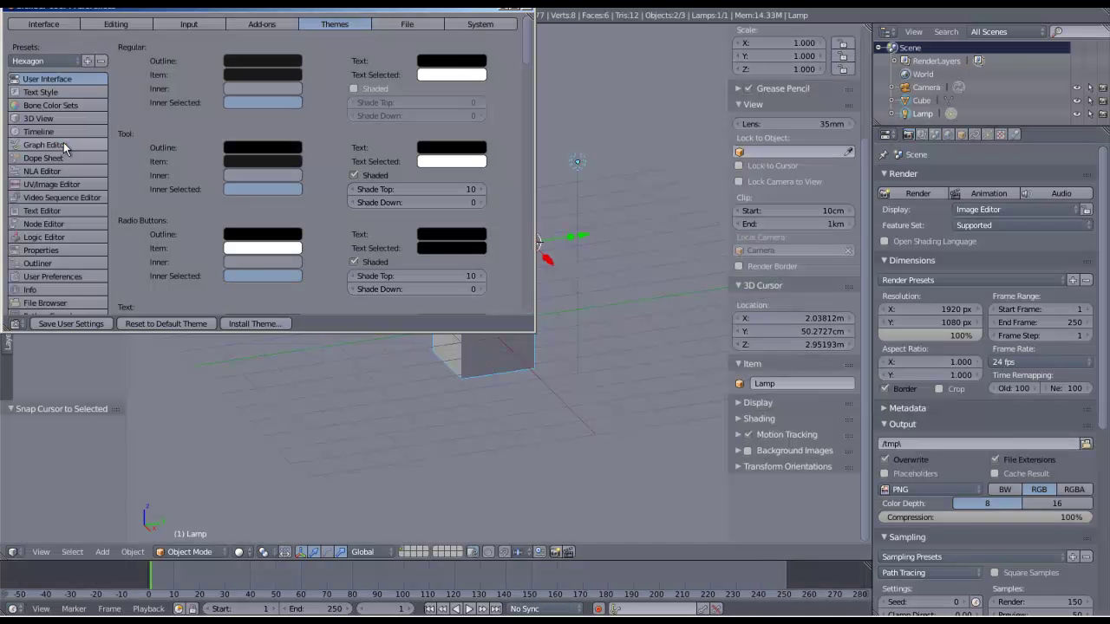
left_click(526, 10)
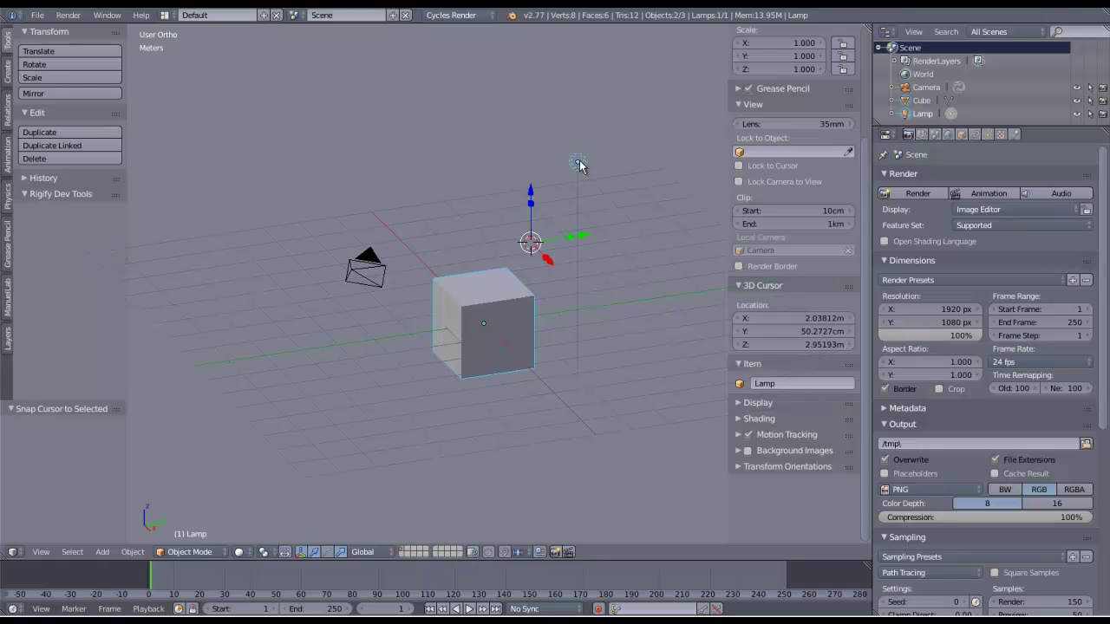
middle_click_drag(579, 167, 565, 224)
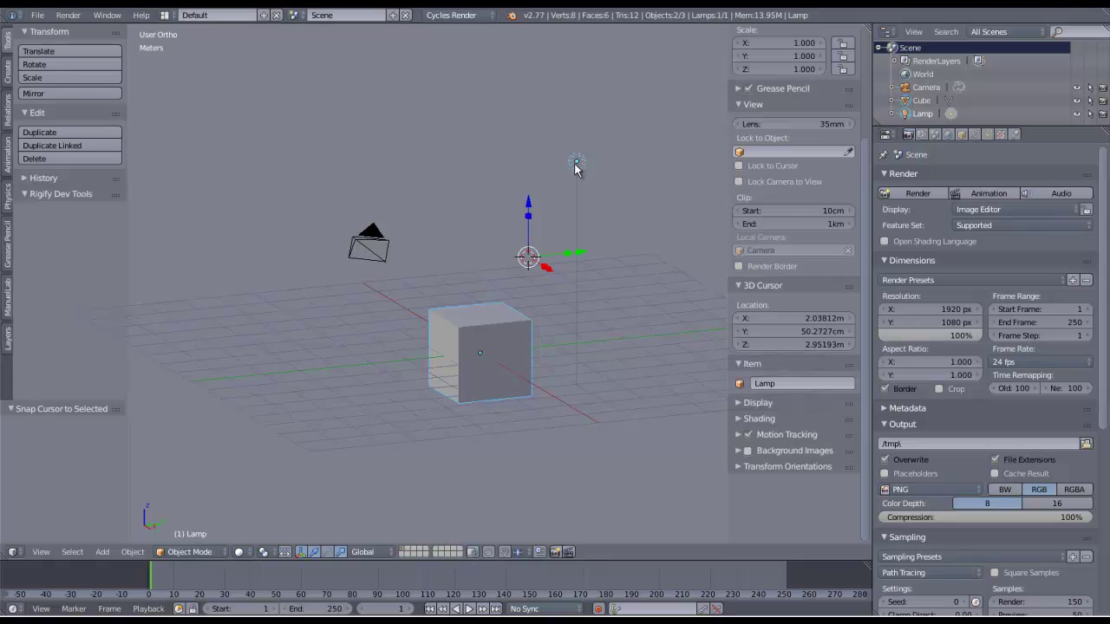
middle_click_drag(577, 170, 564, 232)
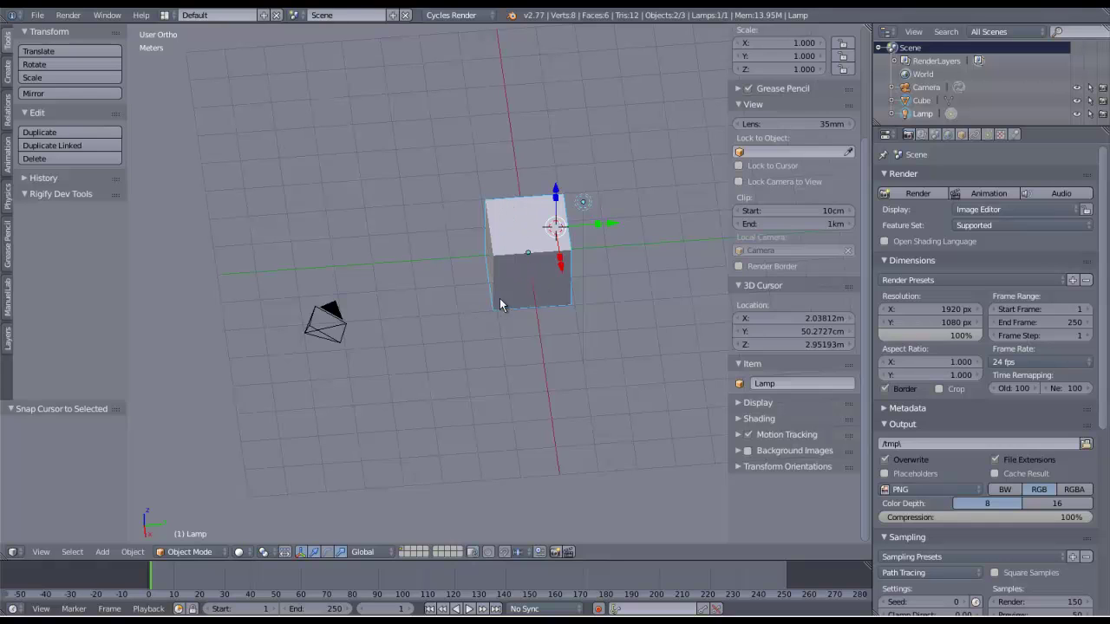
middle_click_drag(498, 302, 555, 254)
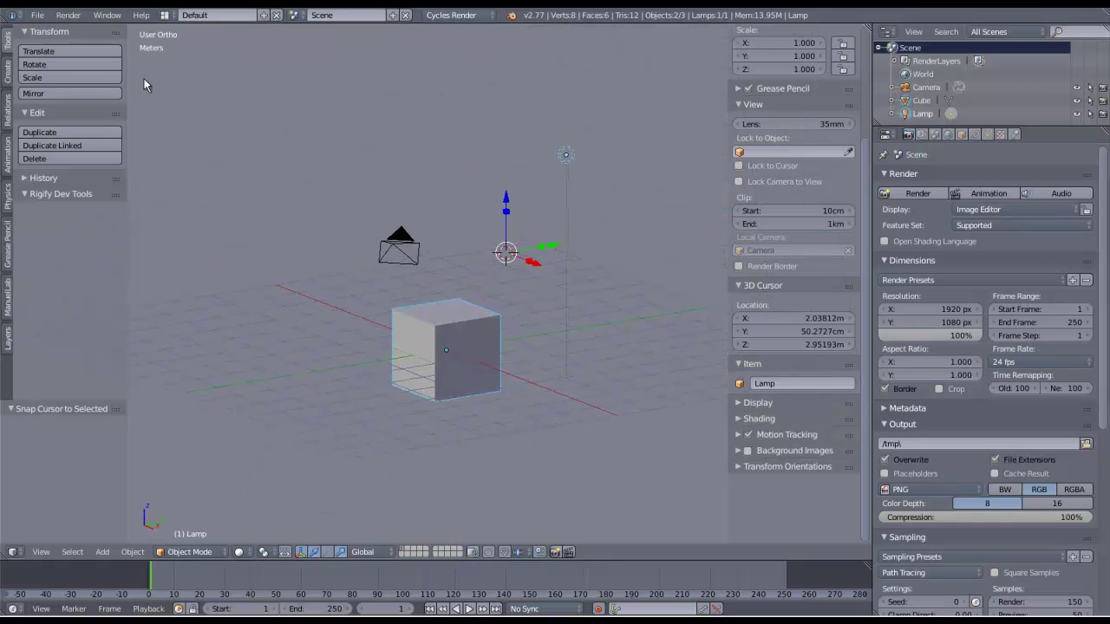
Apply the Elsyiun theme preset in the user preferences and close the preferences window.
left_click(37, 15)
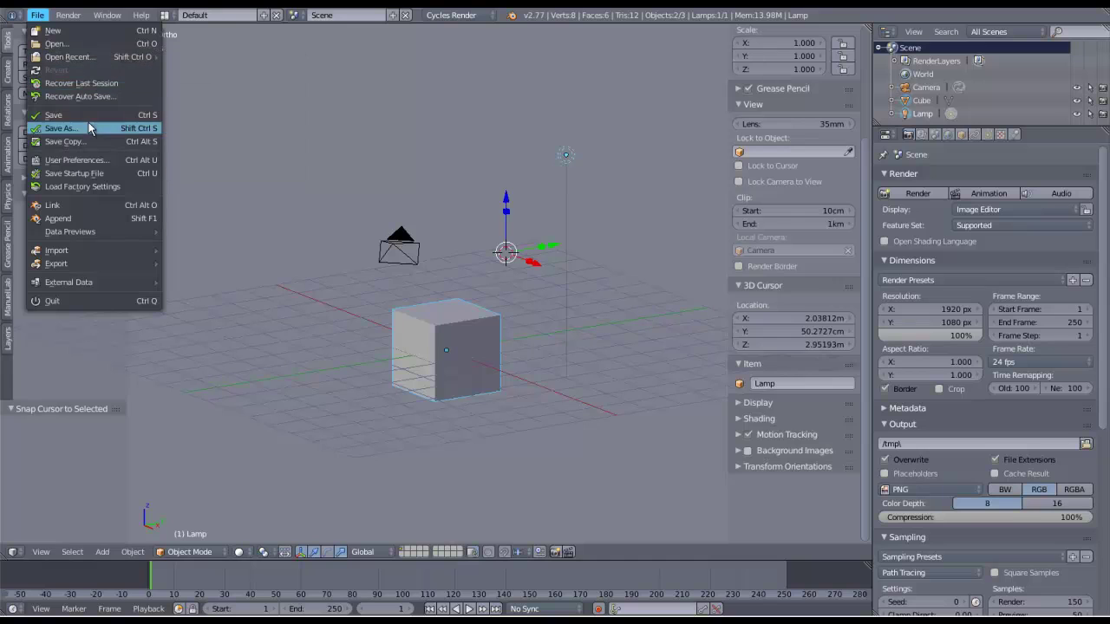
left_click(86, 161)
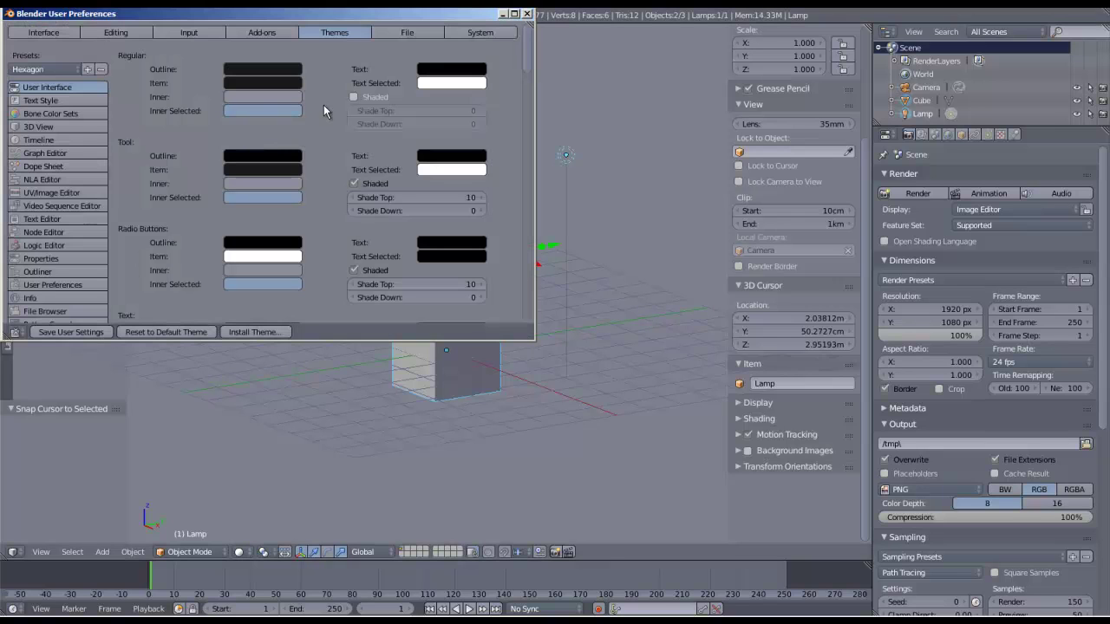
left_click(55, 69)
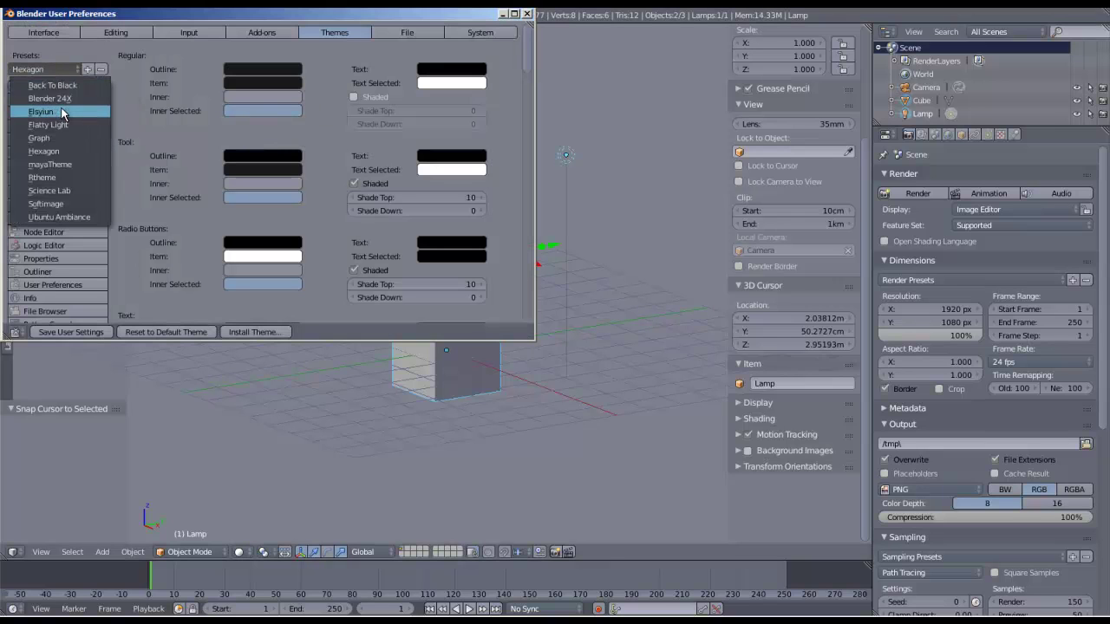
left_click(53, 124)
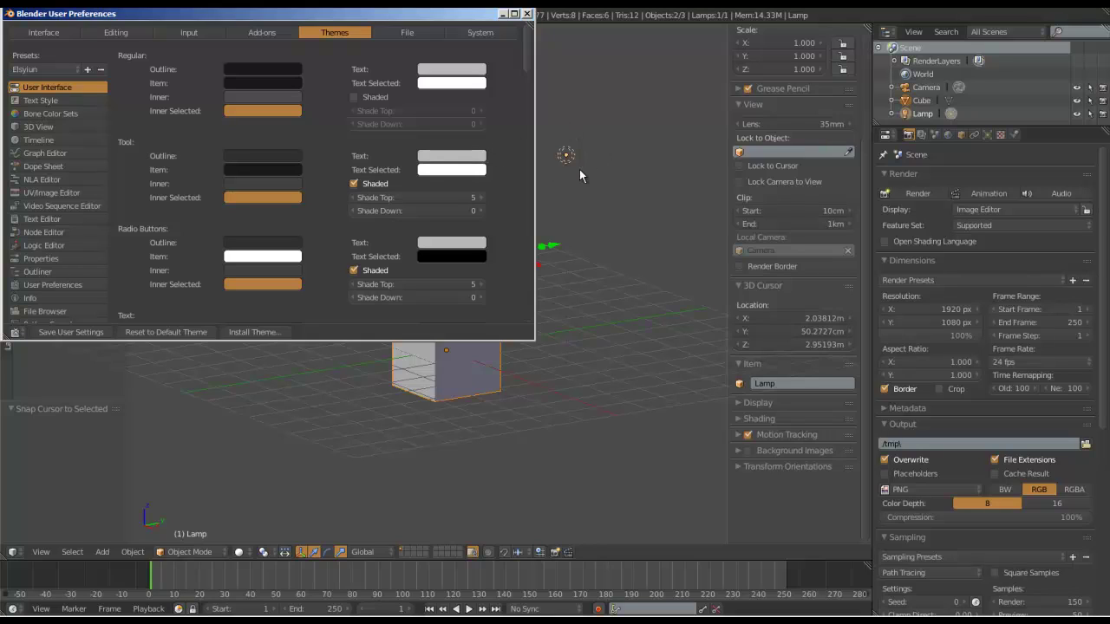
left_click(527, 14)
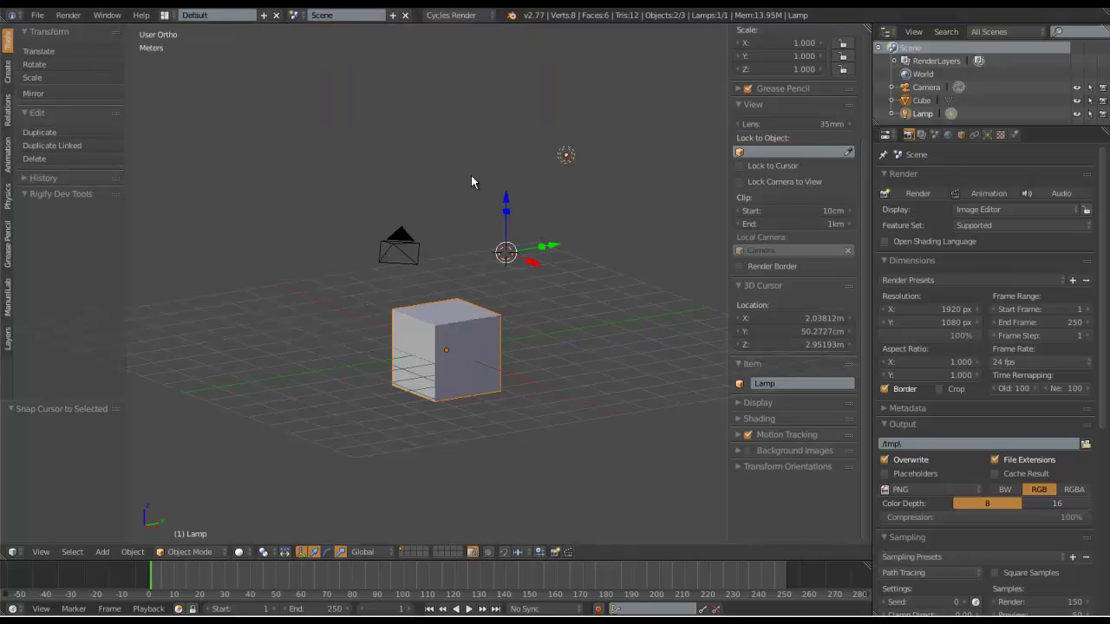
Snap the 3D cursor to the active lamp with Cursor to Active, and place it at about X 2.29 m, Y -2.18 m, Z 5.00 m.
key("shift+s")
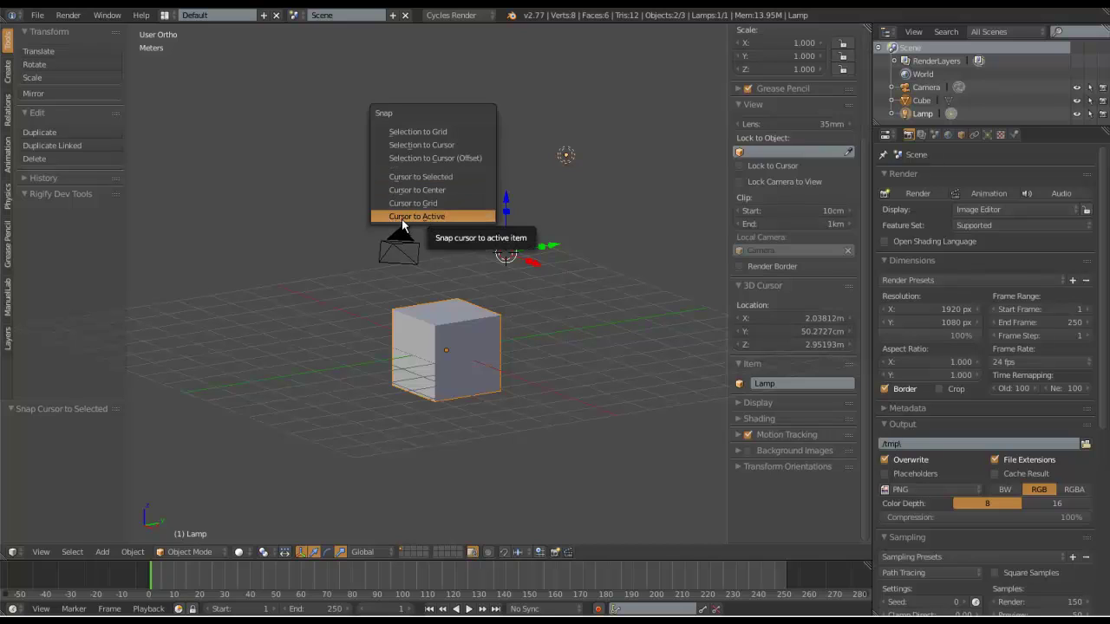
left_click(448, 219)
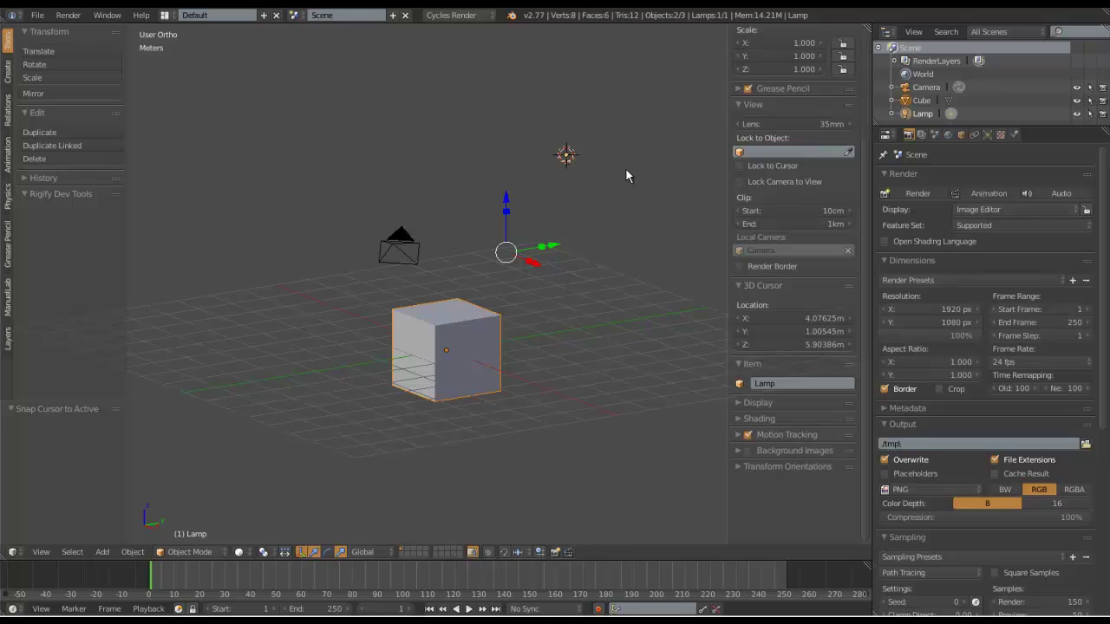
left_click(476, 127)
left_click(425, 192)
middle_click_drag(425, 192, 468, 200)
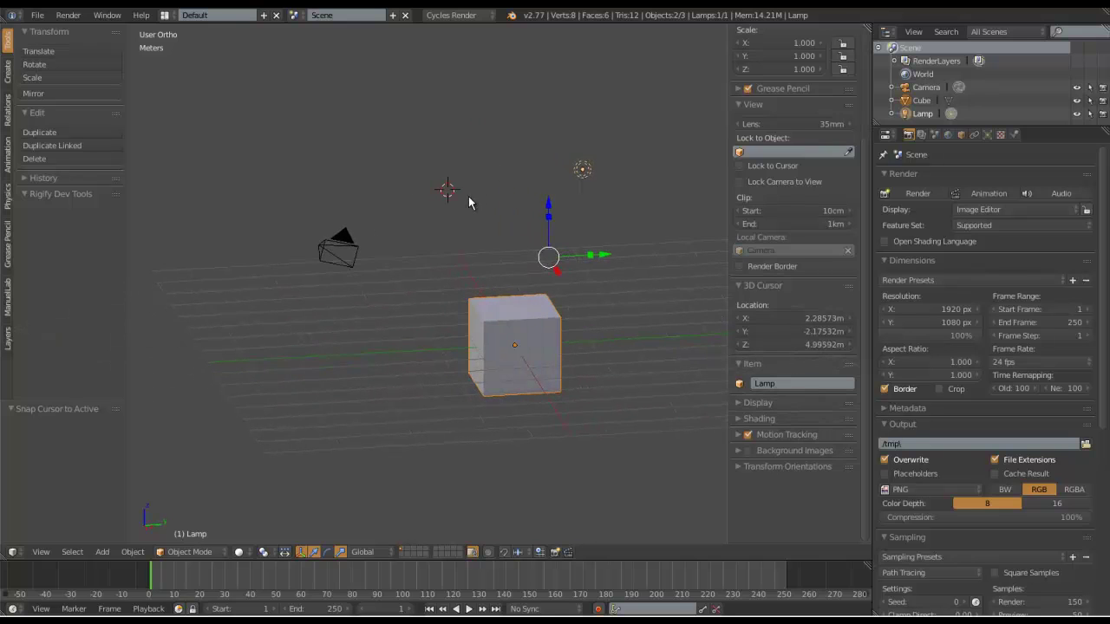
Select only the cube, enter Edit Mode and move its whole mesh by about X -0.93 m, Y -3.28 m, Z 1.02 m.
right_click(515, 349)
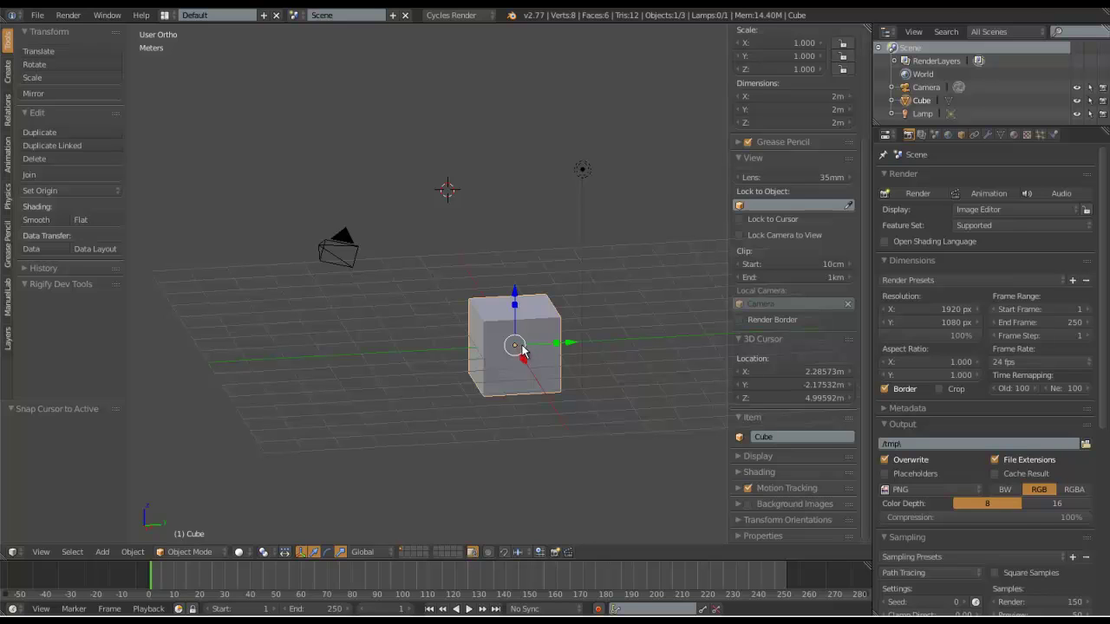
scroll(520, 351, "up", 1)
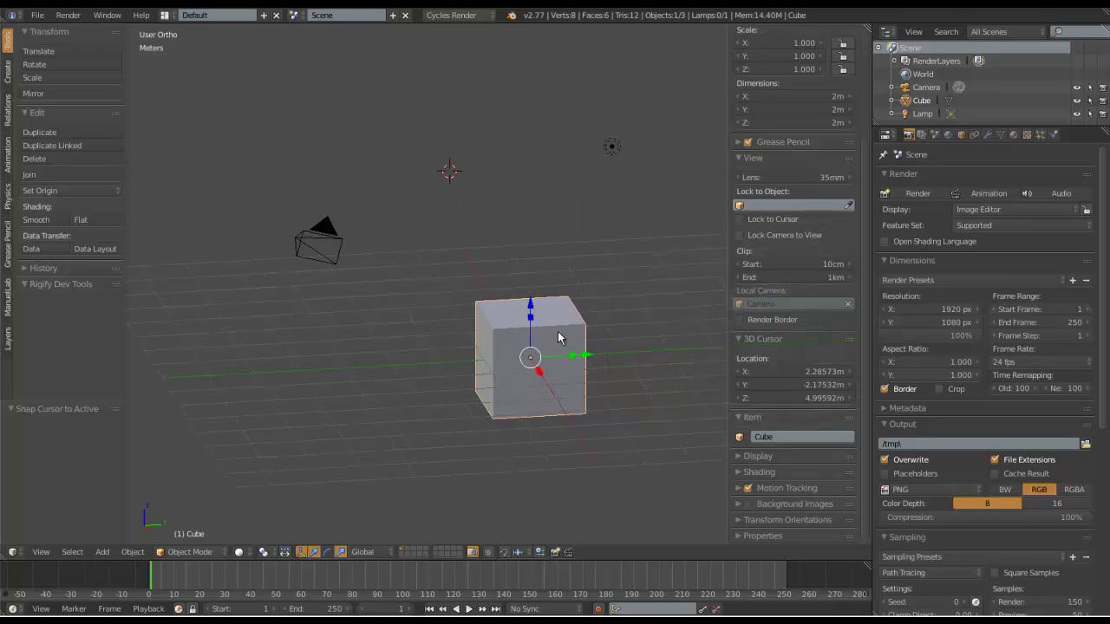
middle_click_drag(560, 338, 457, 295, "shift")
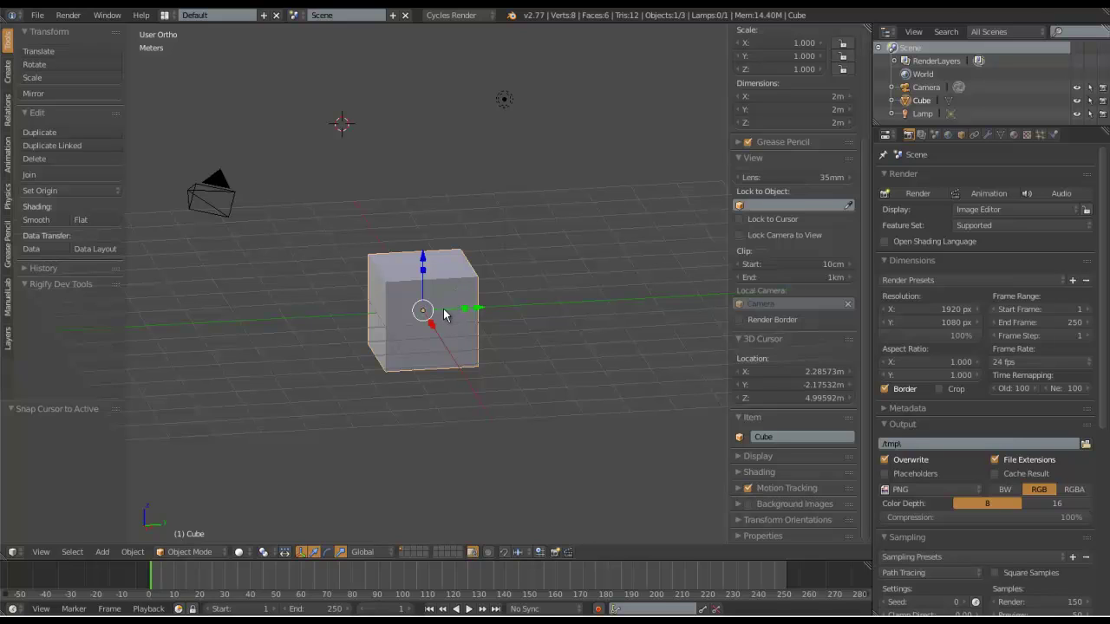
scroll(444, 319, "up", 3)
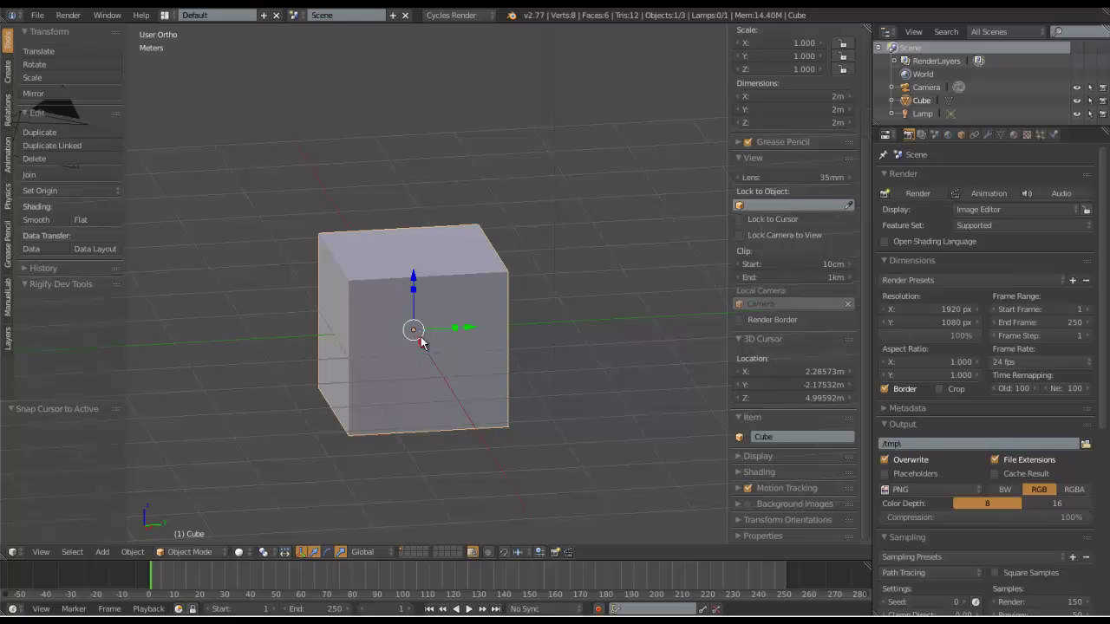
scroll(400, 335, "down", 4)
key("Tab")
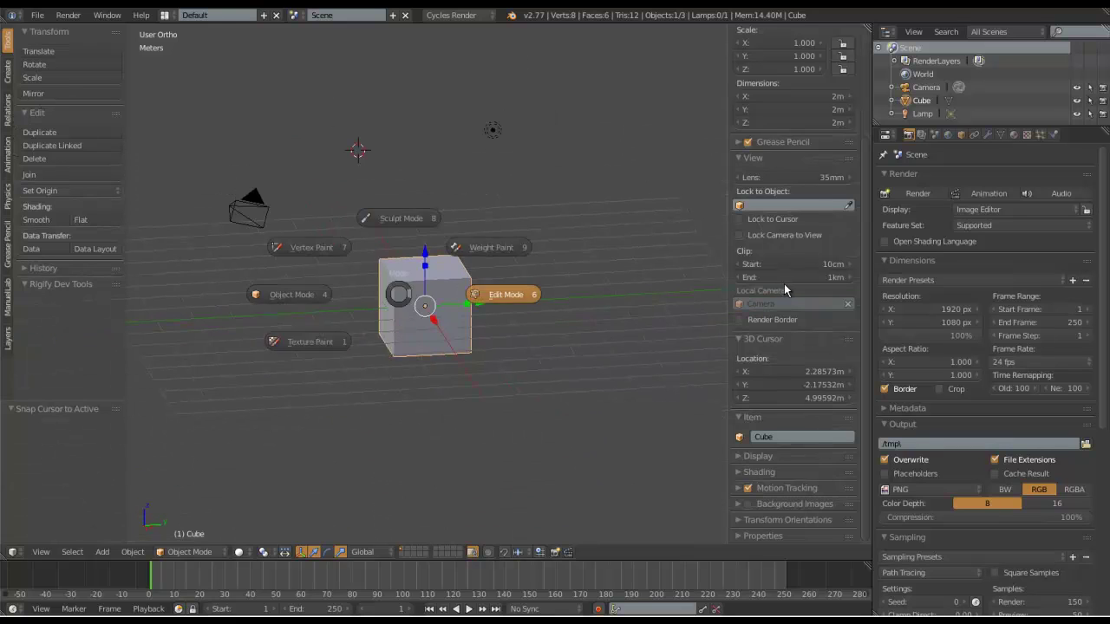
left_click(524, 298)
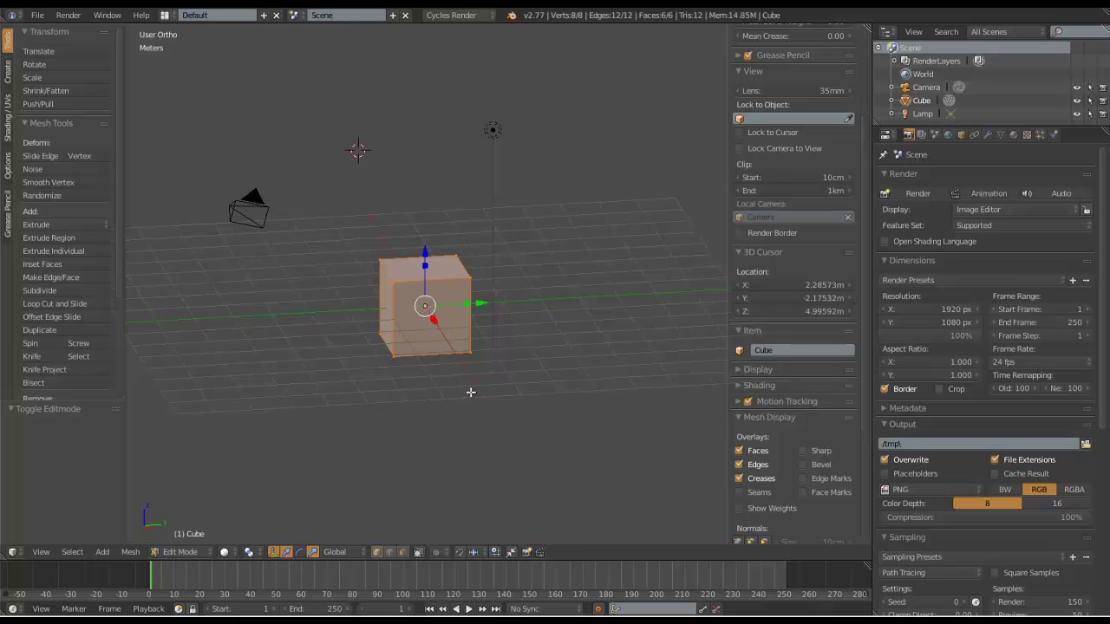
key("g")
left_click(339, 350)
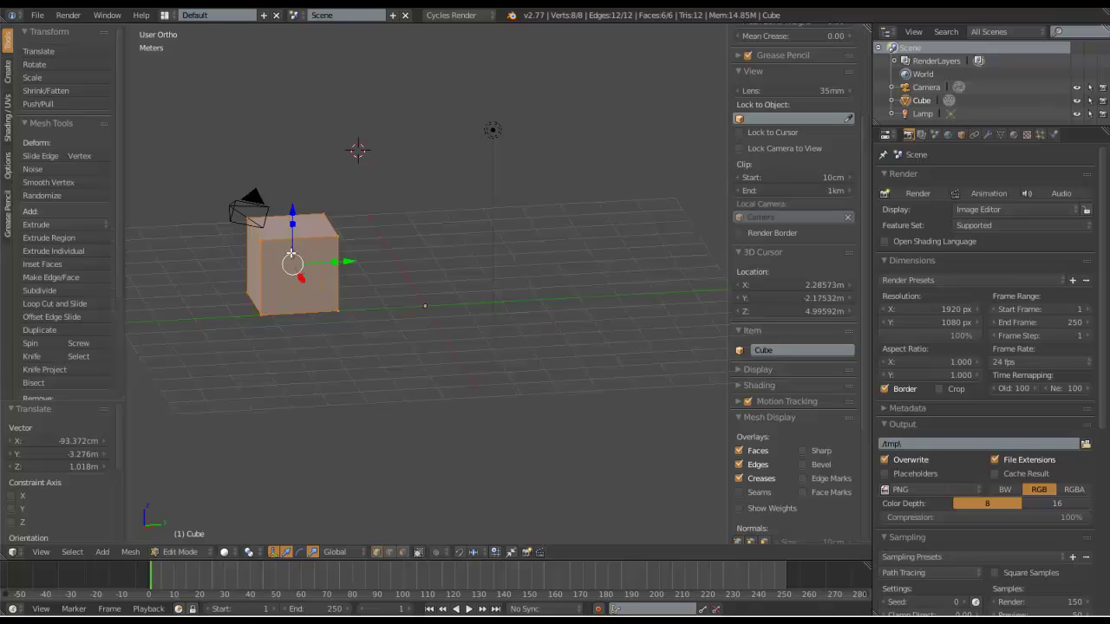
Move the upper front corner vertex on the mesh's +Y side about -0.83 m along Y, and return to Object Mode to show the object's location values.
right_click(340, 231)
key("g")
key("y")
left_click(368, 244)
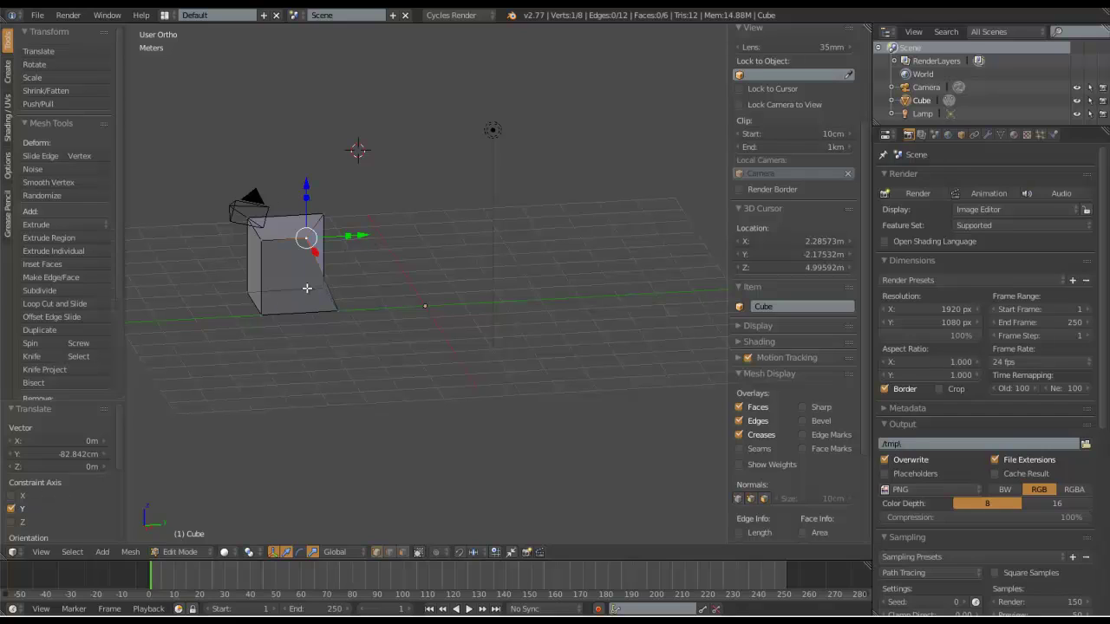
key("Tab")
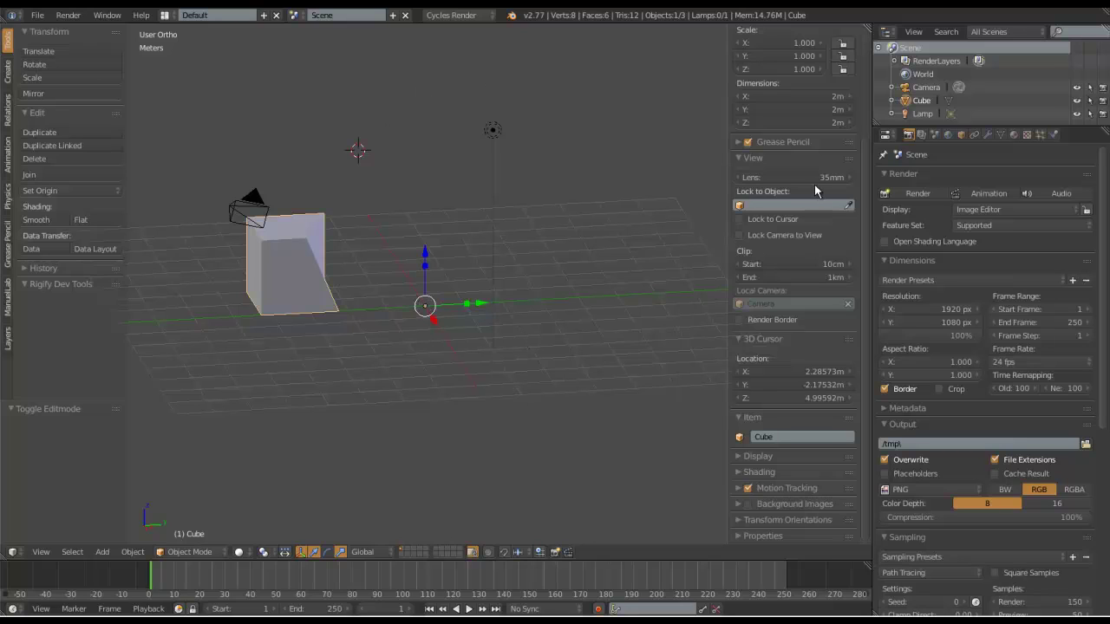
scroll(815, 183, "up", 4)
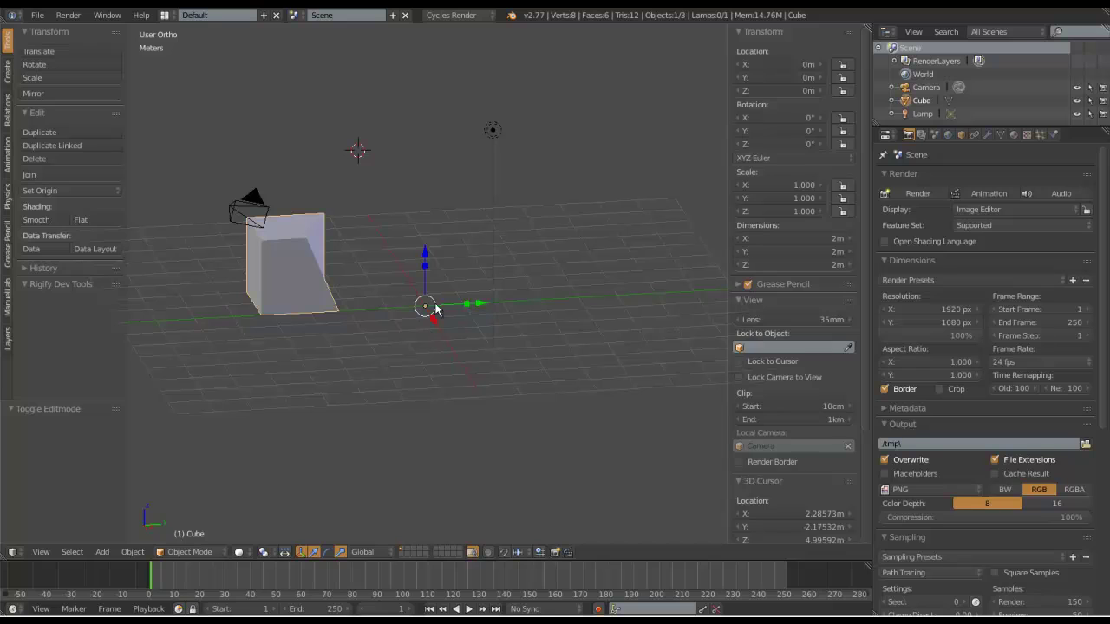
Check the cube in Edit Mode, and try moving the object about -2.13 m along Y in Object Mode before clearing its location.
key("Tab")
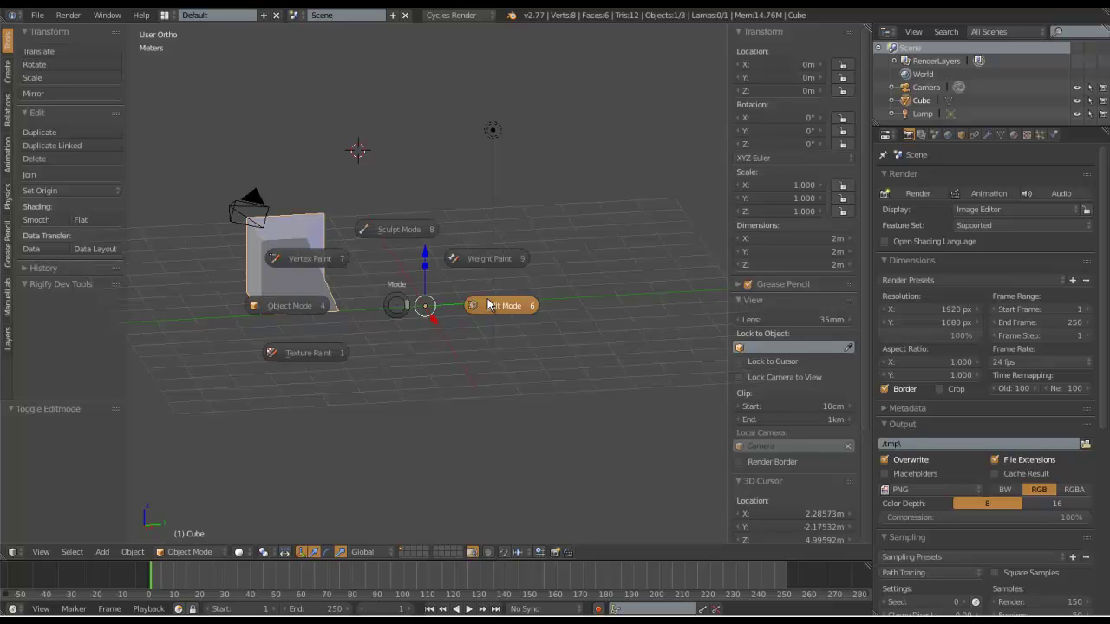
left_click(488, 298)
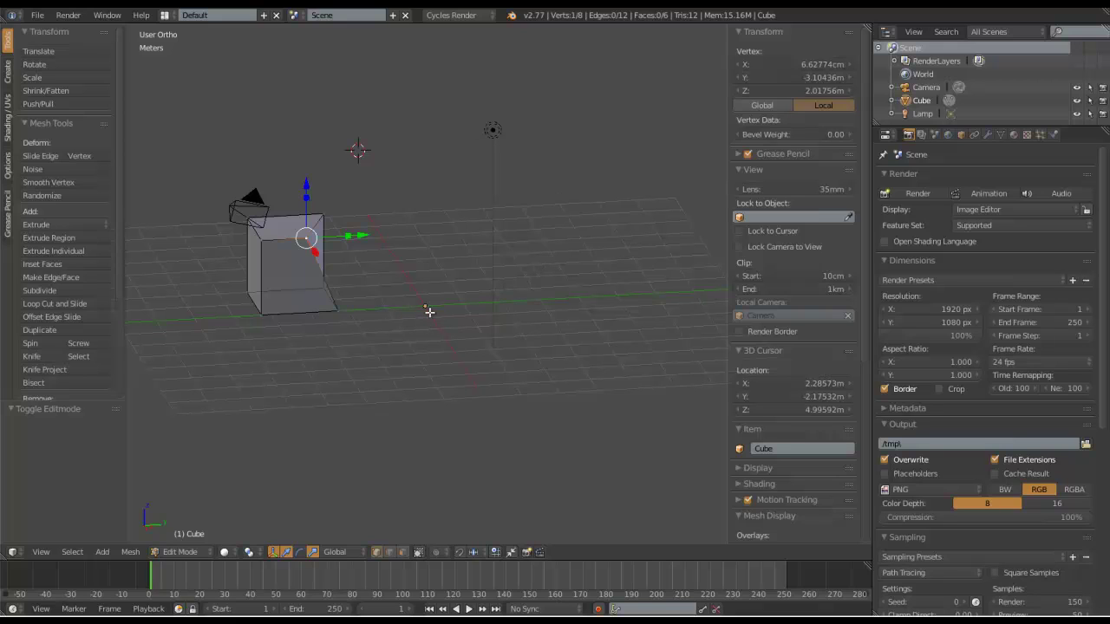
key("Tab")
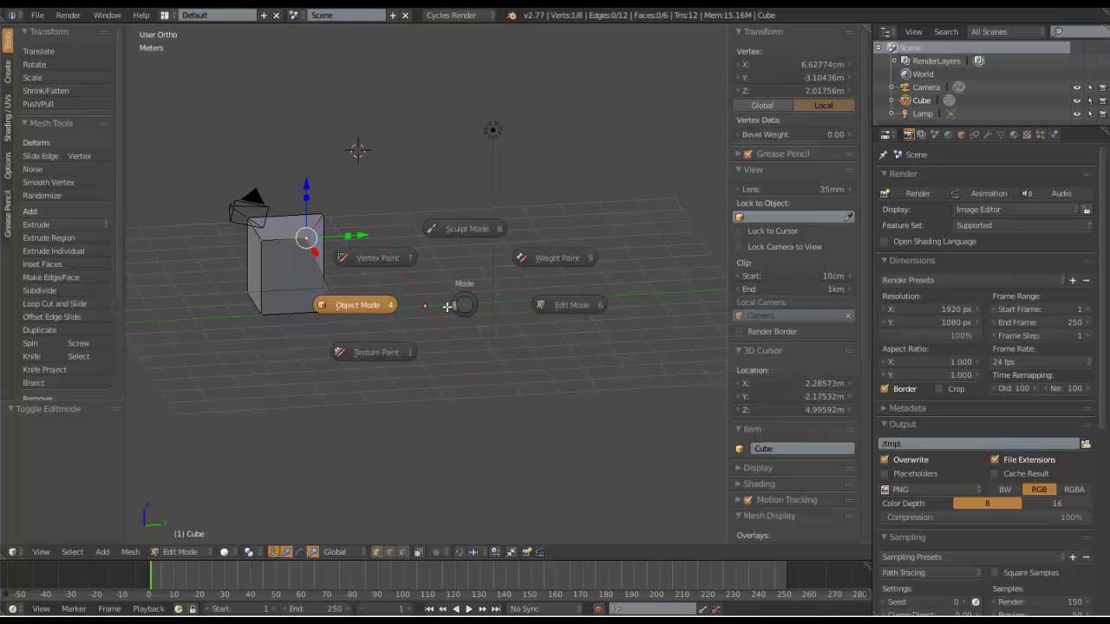
left_click(356, 309)
left_click_drag(476, 300, 394, 310)
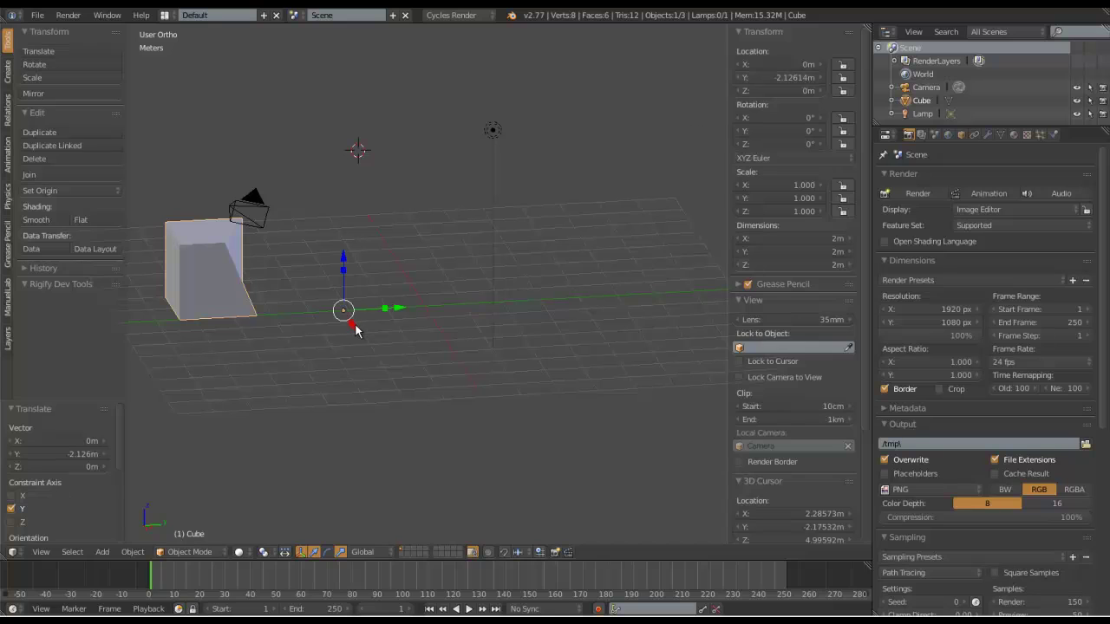
key("alt+g")
Move the cube object about -3.47 m along Y in Object Mode, and compare its origin and geometry in both modes.
key("Tab")
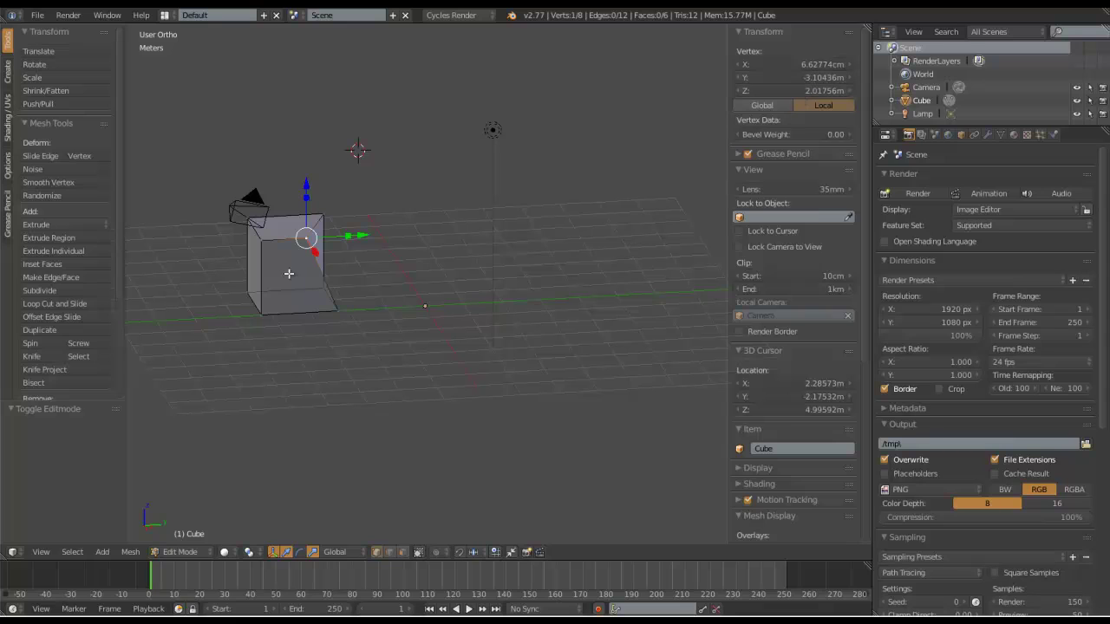
key("Tab")
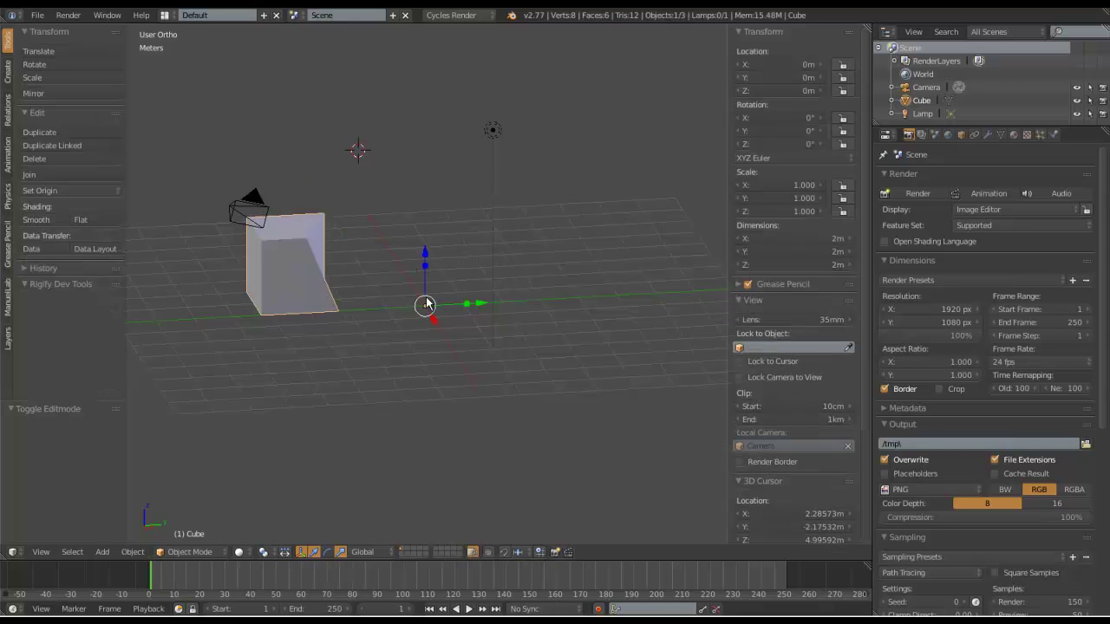
left_click_drag(479, 305, 344, 319)
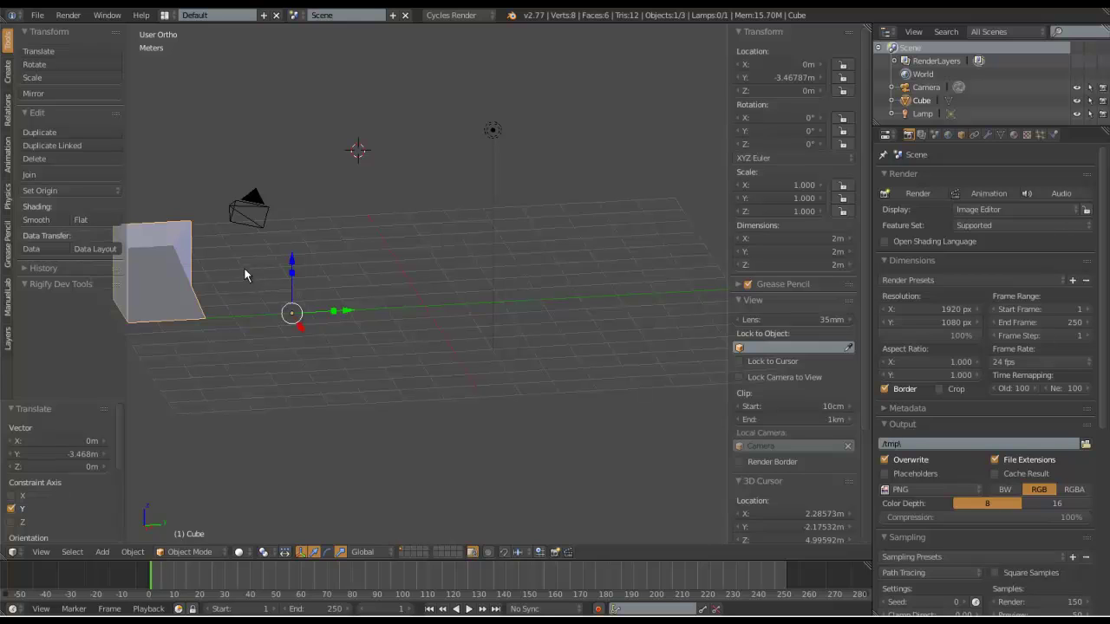
middle_click_drag(245, 272, 336, 261, "shift")
key("Tab")
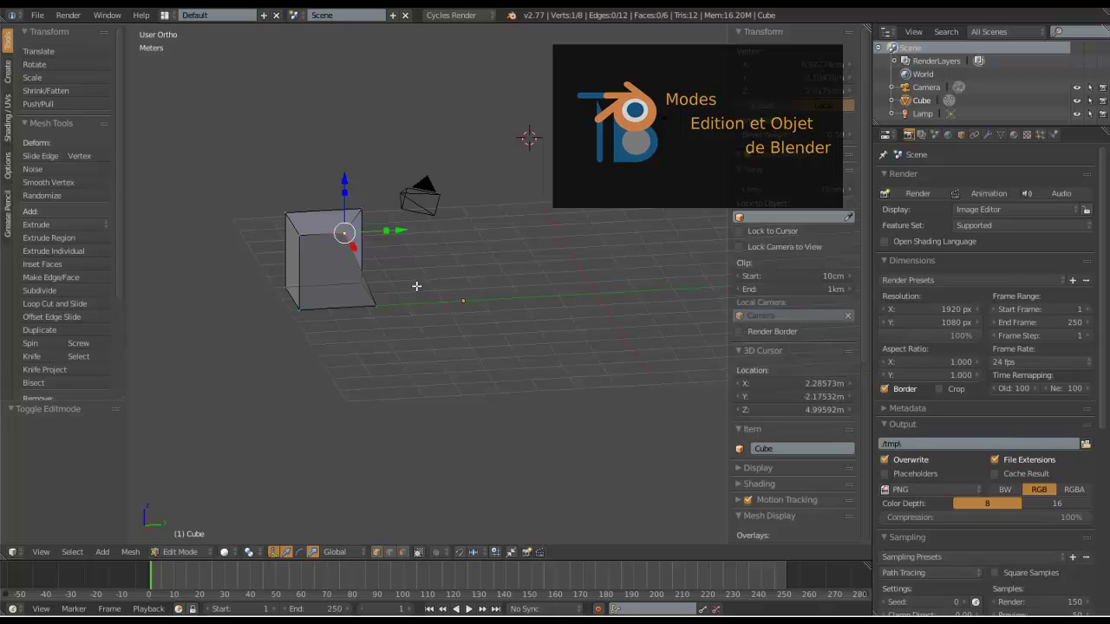
key("Tab")
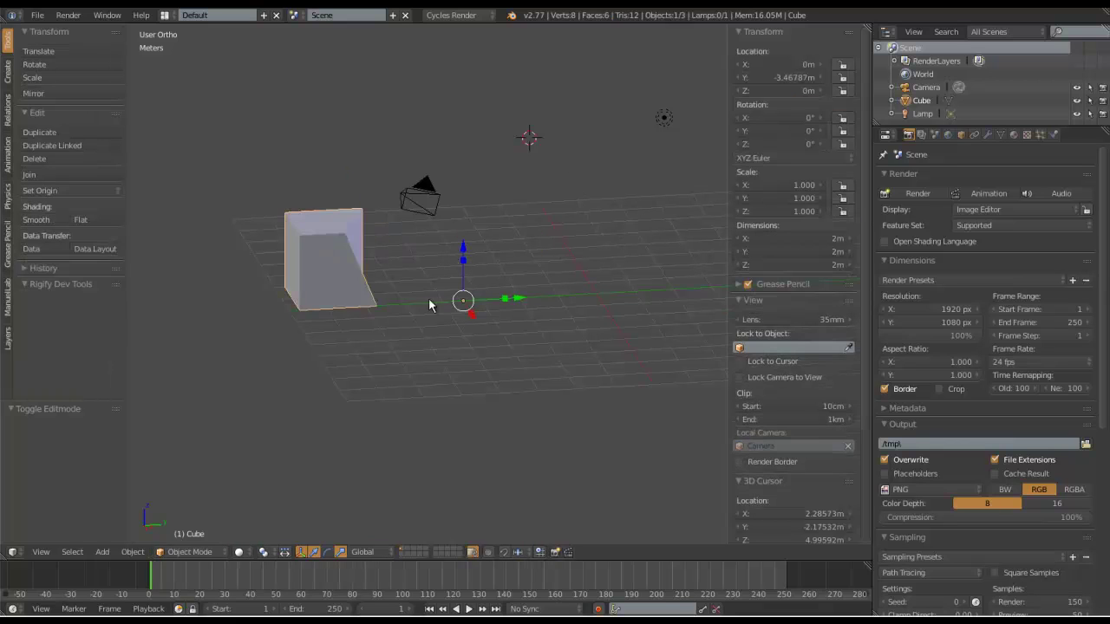
Delete all of the cube's vertices in Edit Mode, and try adding a cube mesh inside the same object, undoing that addition.
key("Tab")
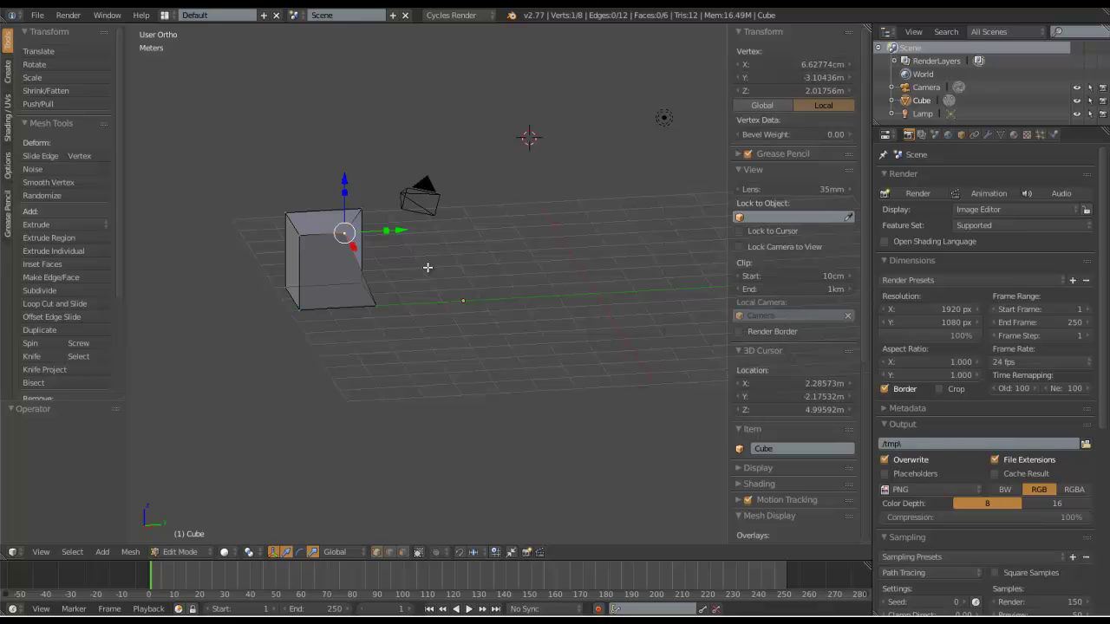
key("a")
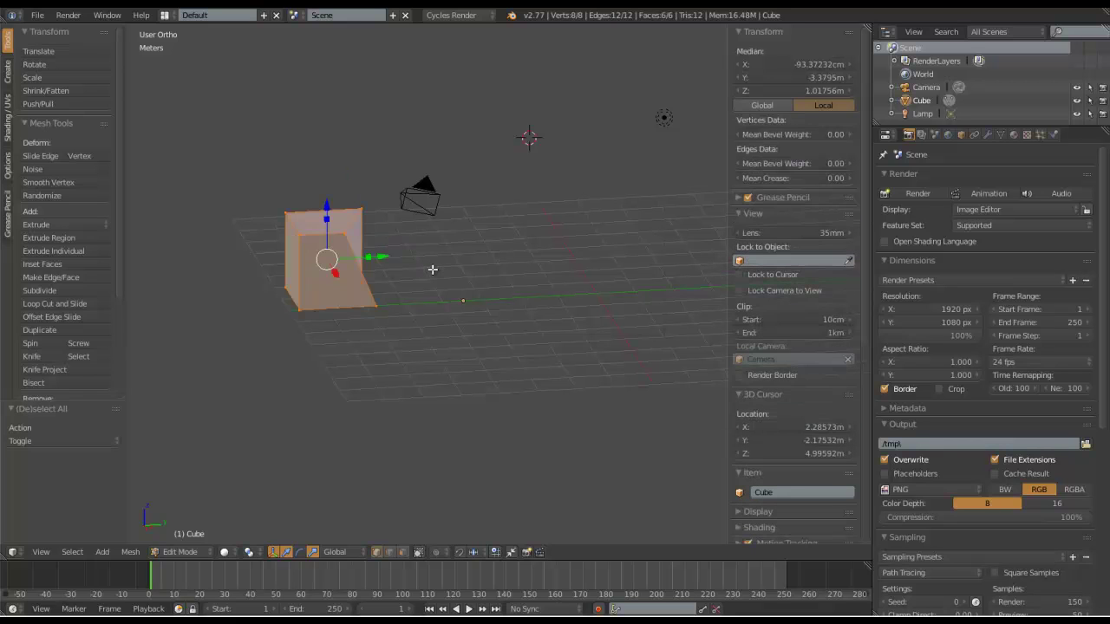
key("x")
left_click(432, 269)
key("shift+a")
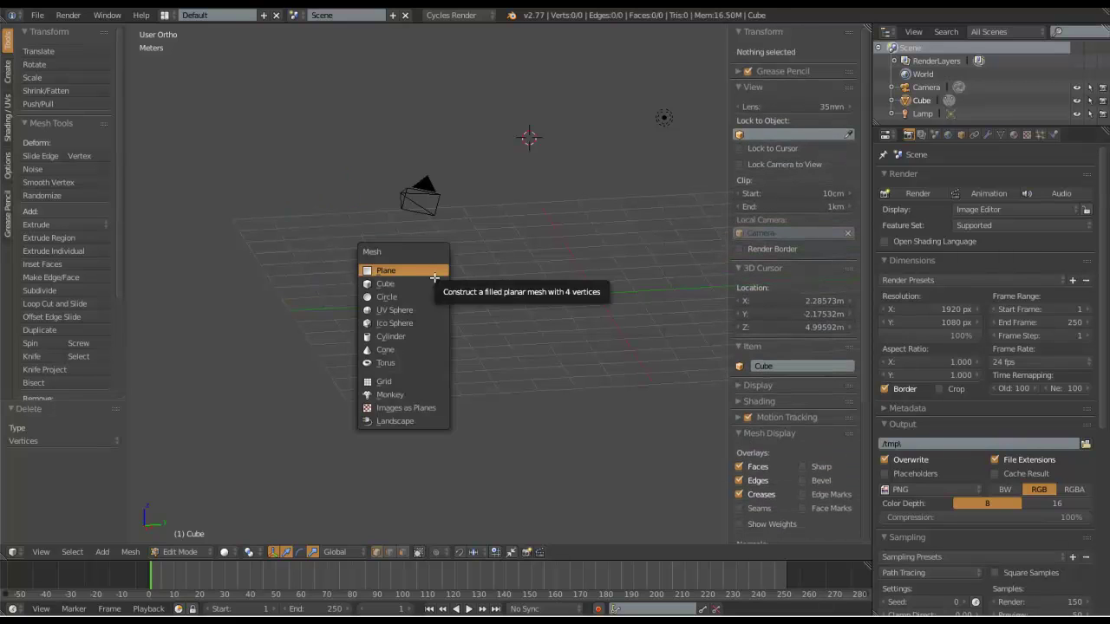
left_click(425, 281)
key("ctrl+z")
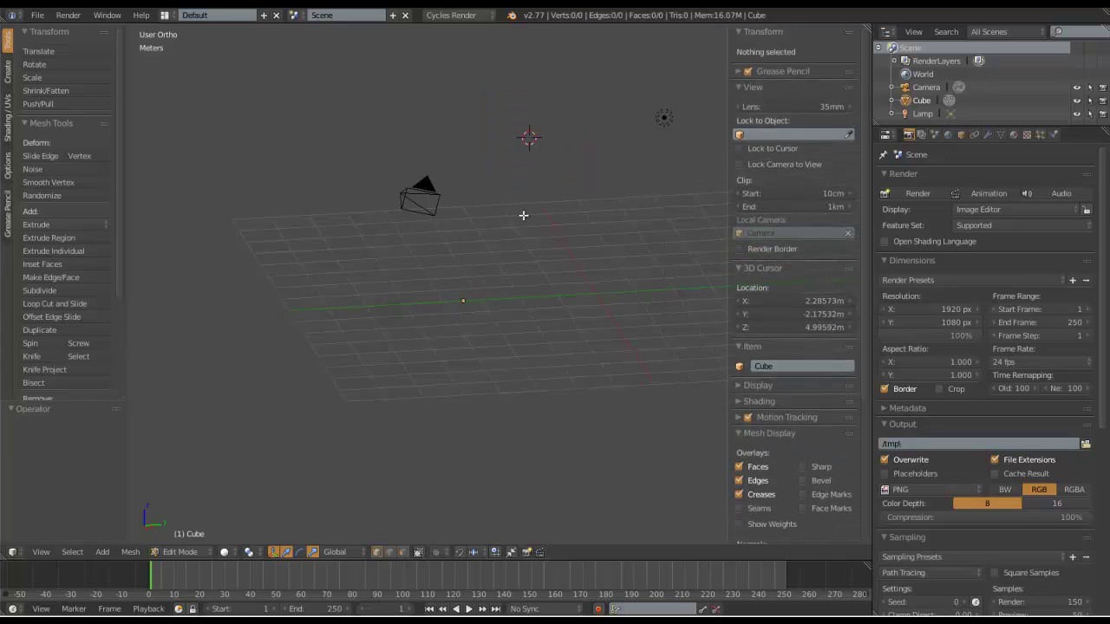
Return to Object Mode and delete the emptied cube object from the scene.
key("Tab")
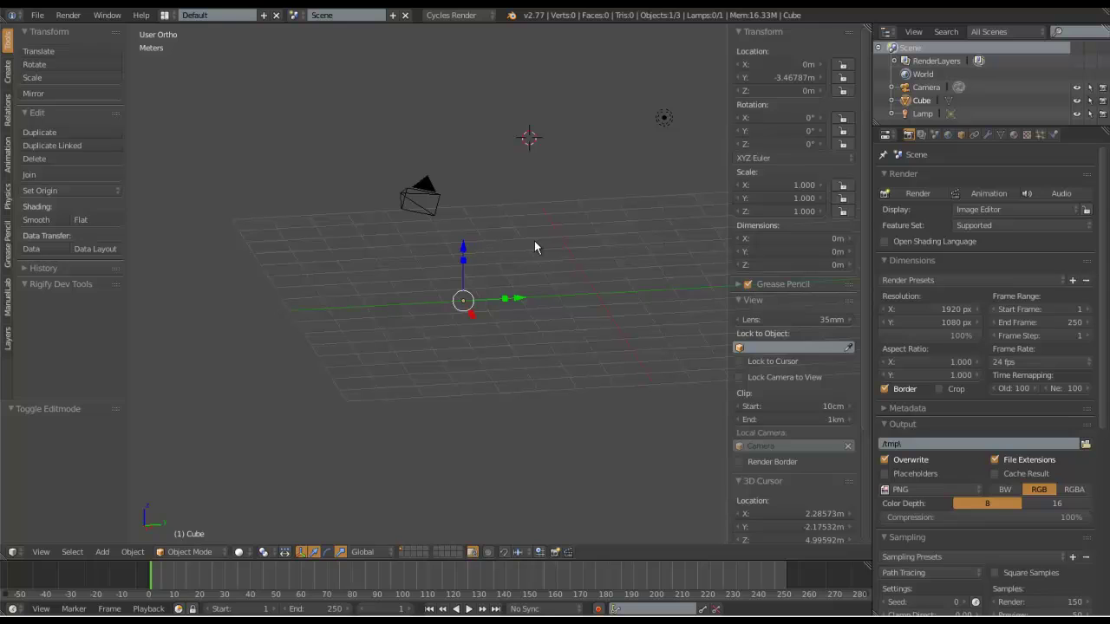
key("x")
left_click(534, 243)
Reset the 3D cursor to the world origin and add a new cube mesh object there.
key("shift+a")
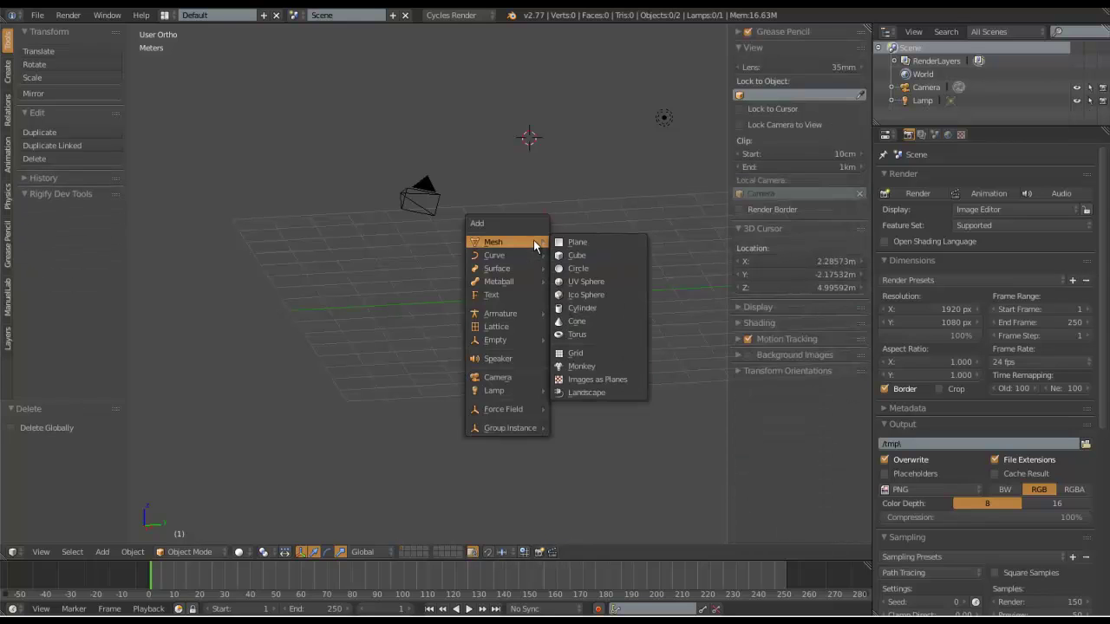
key("shift+c")
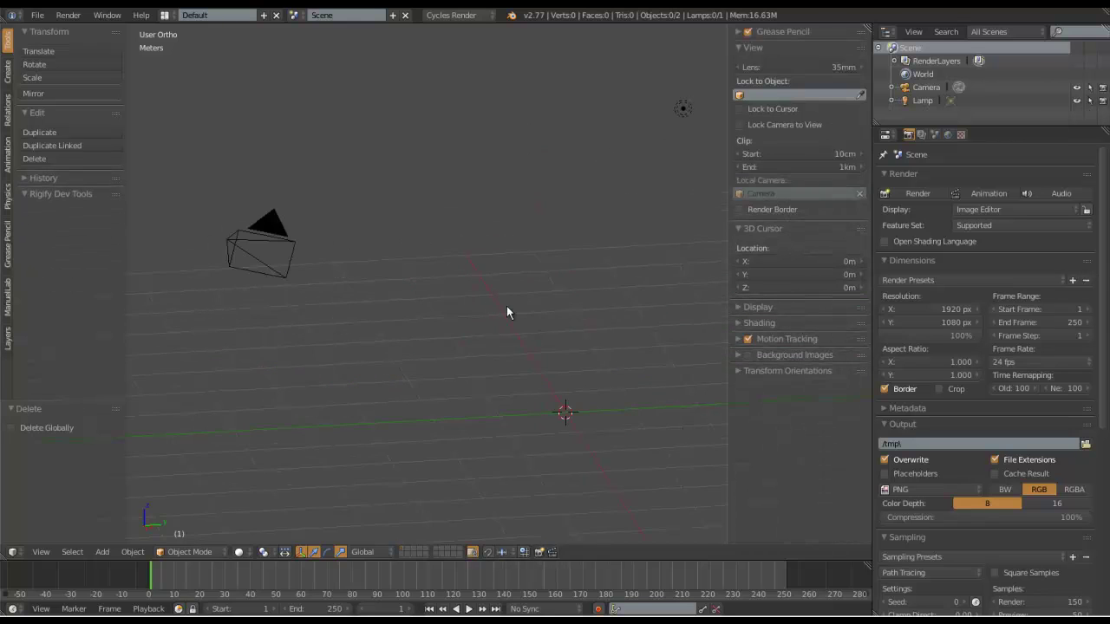
middle_click_drag(586, 369, 462, 269, "shift")
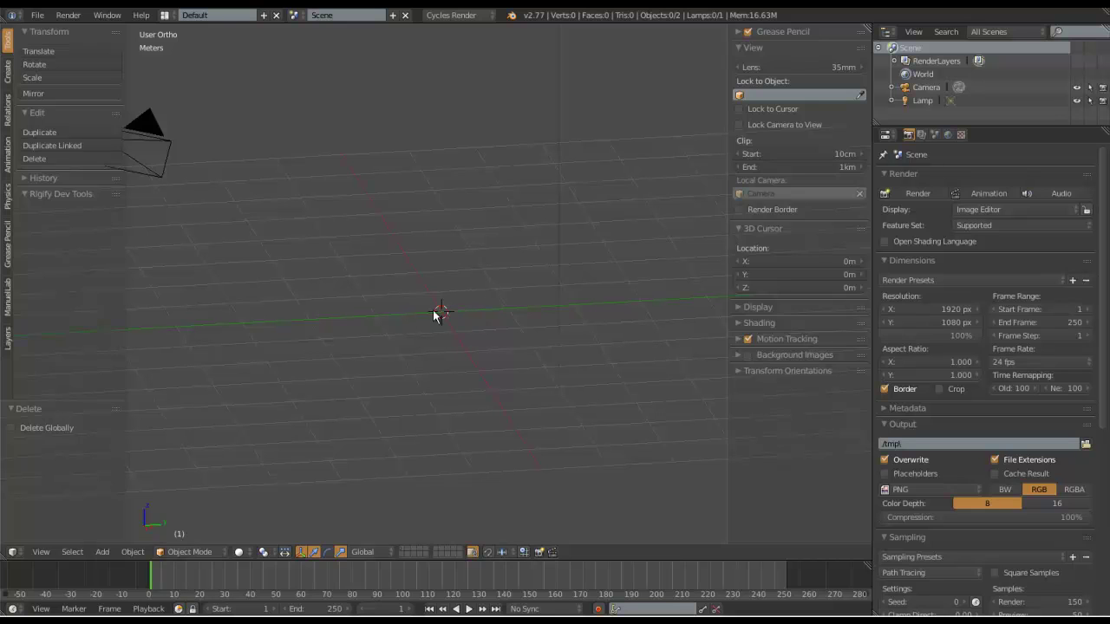
key("shift+a")
left_click(501, 315)
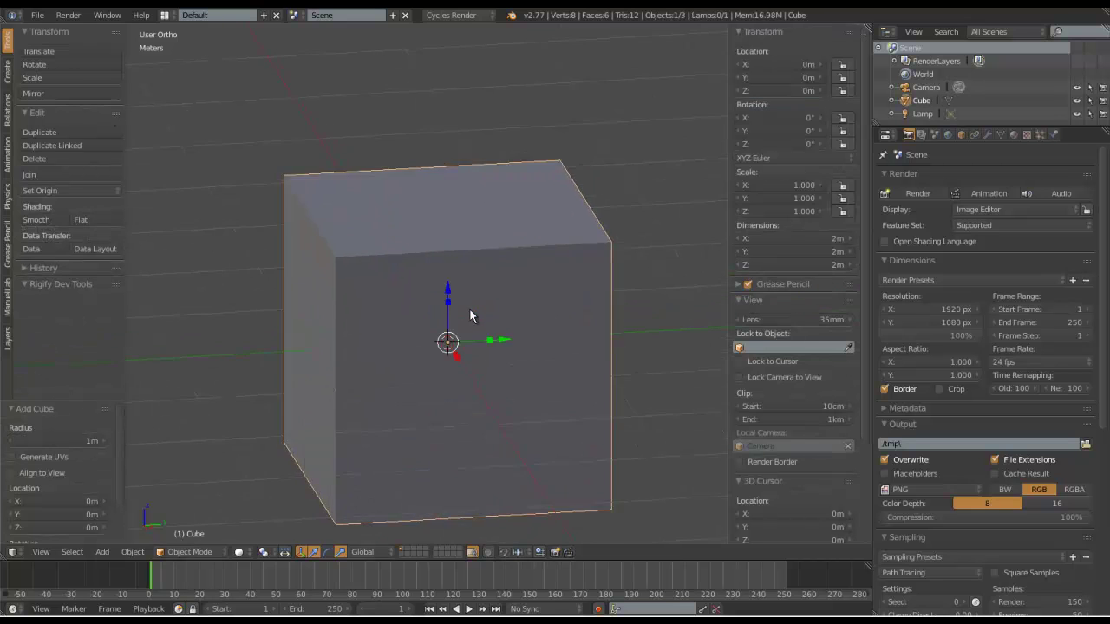
scroll(469, 308, "down", 6)
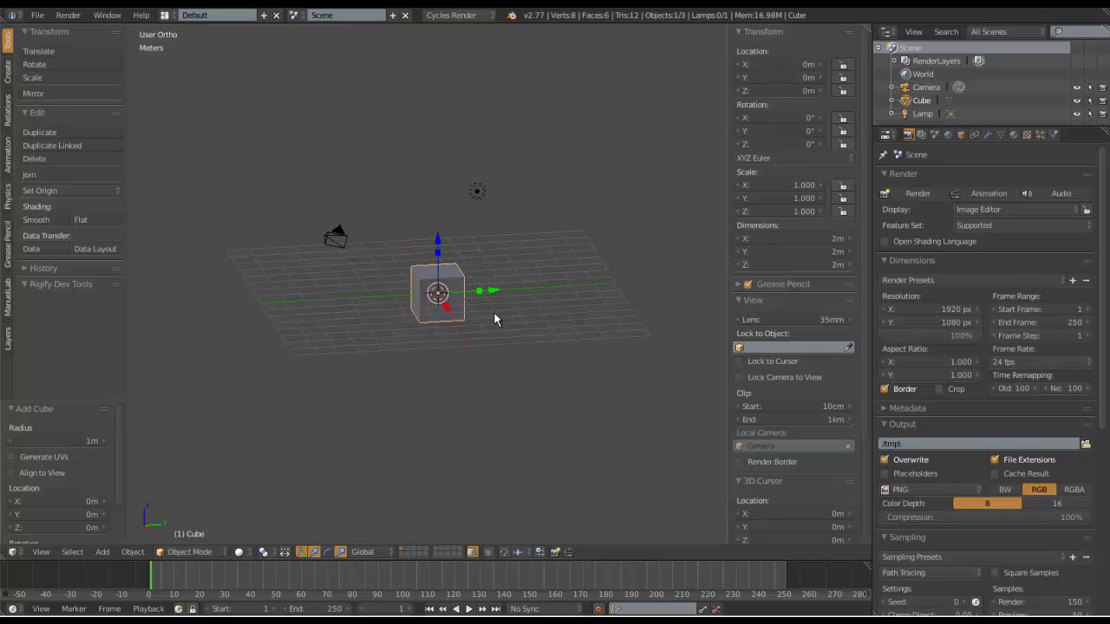
Try rotating the cube freely around its centred origin in Object Mode, cancelling the rotation.
scroll(494, 311, "up", 4)
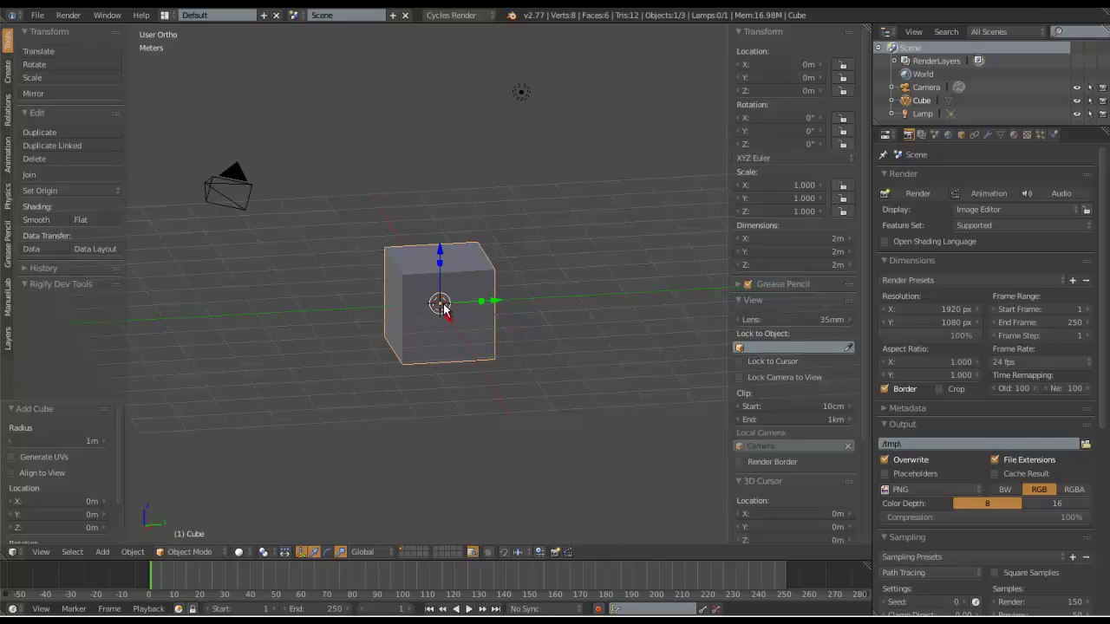
key("r")
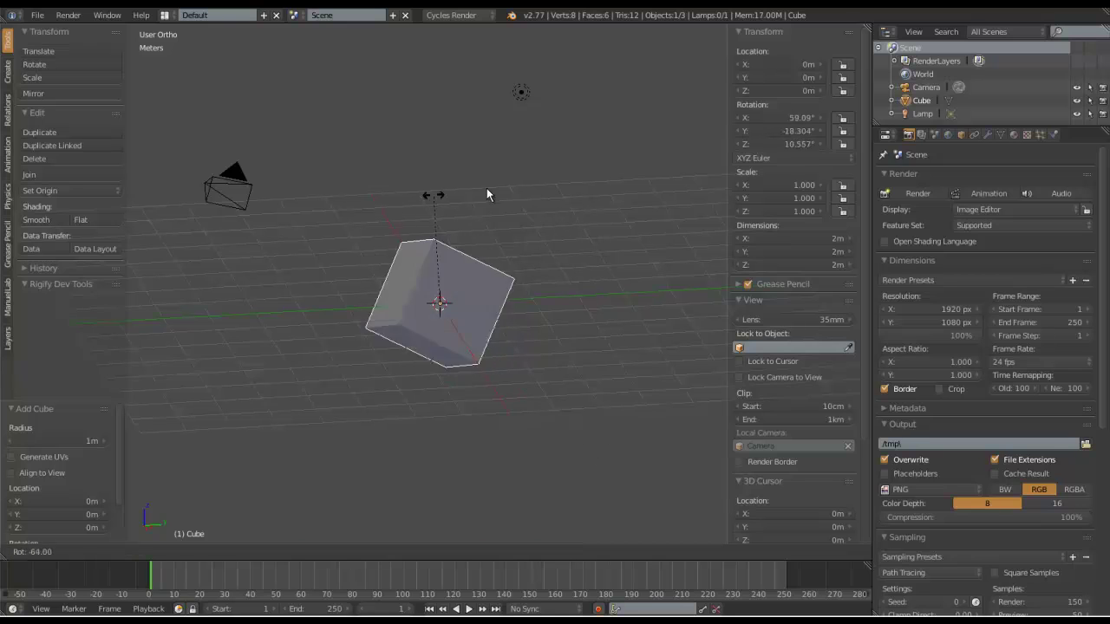
key("Escape")
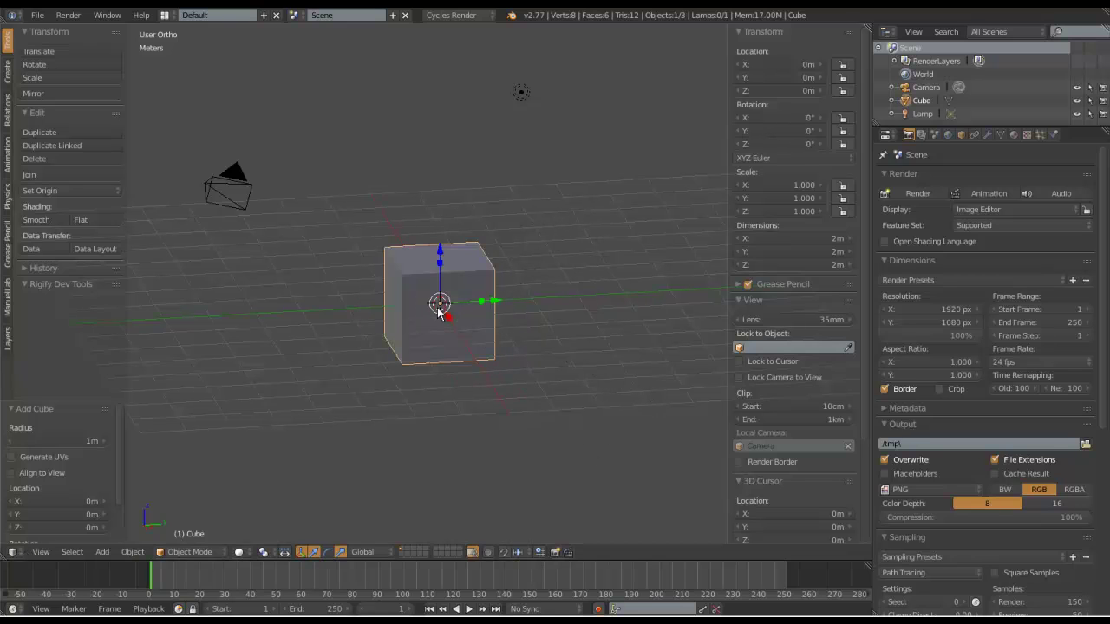
Move the cube's whole mesh in Edit Mode by about X -0.93 m, Y -3.20 m, Z 1.05 m, and return to Object Mode.
key("Tab")
key("g")
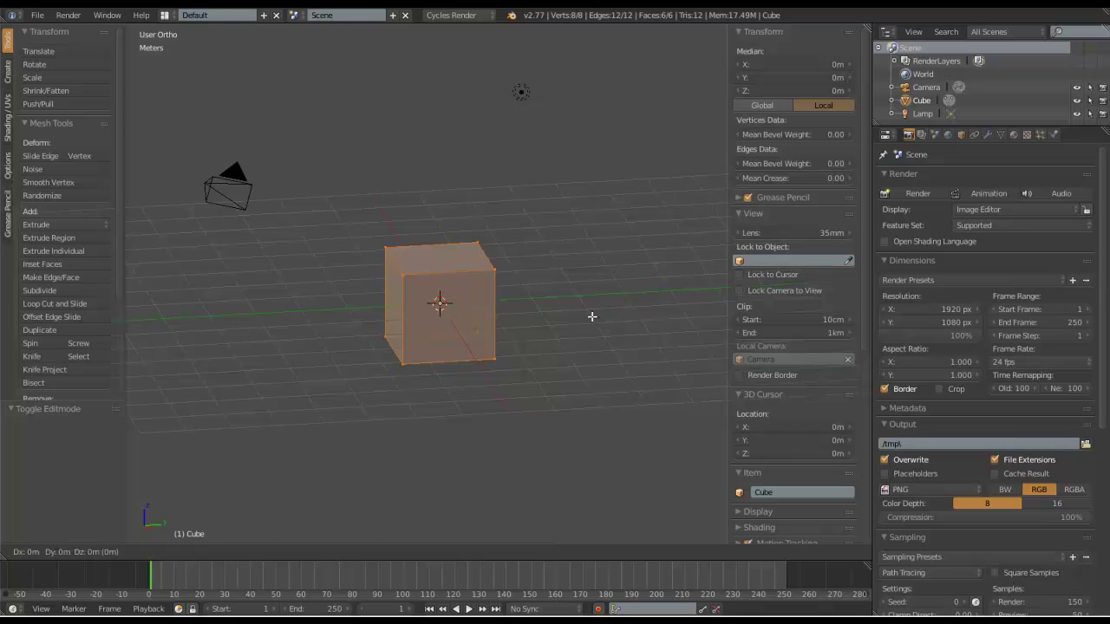
left_click(461, 283)
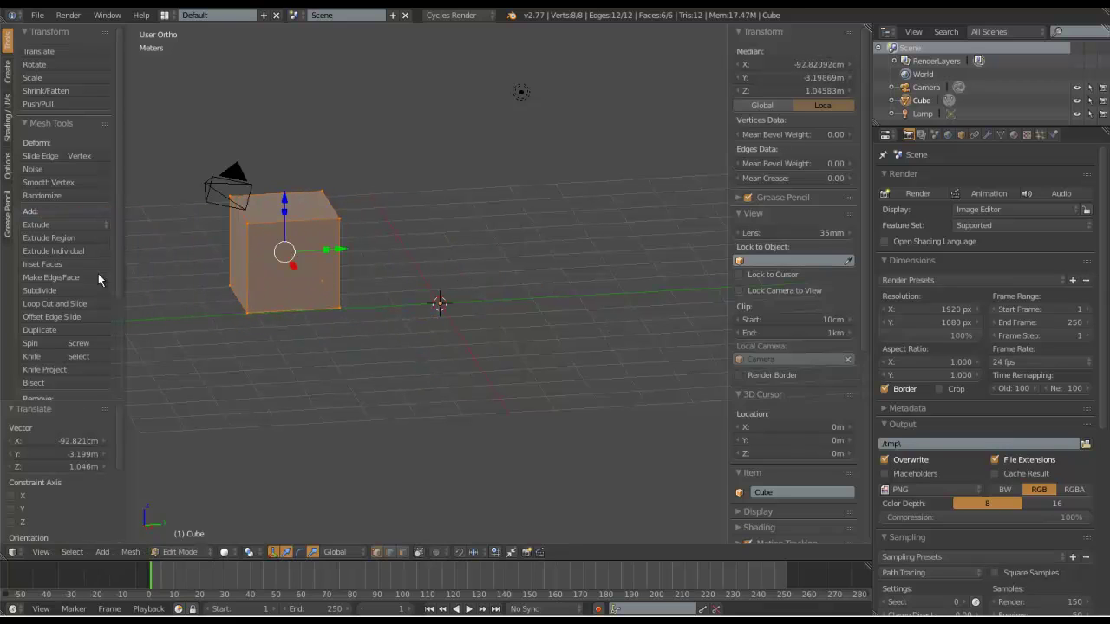
key("Tab")
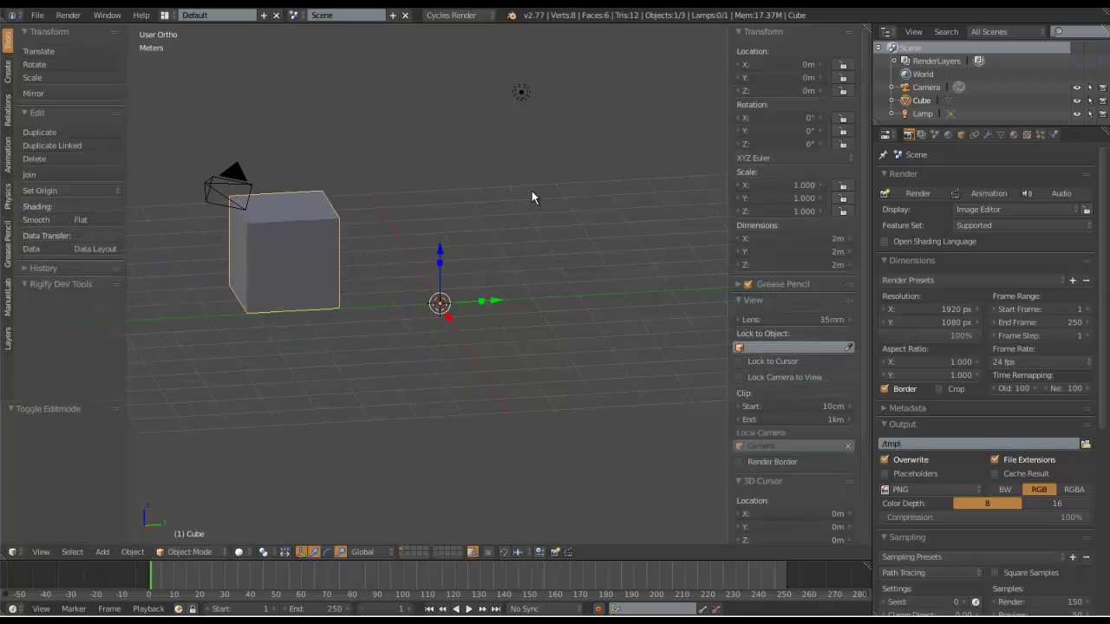
Try rotating the cube in Object Mode around its offset origin, cancelling each rotation.
key("r")
key("Escape")
key("r")
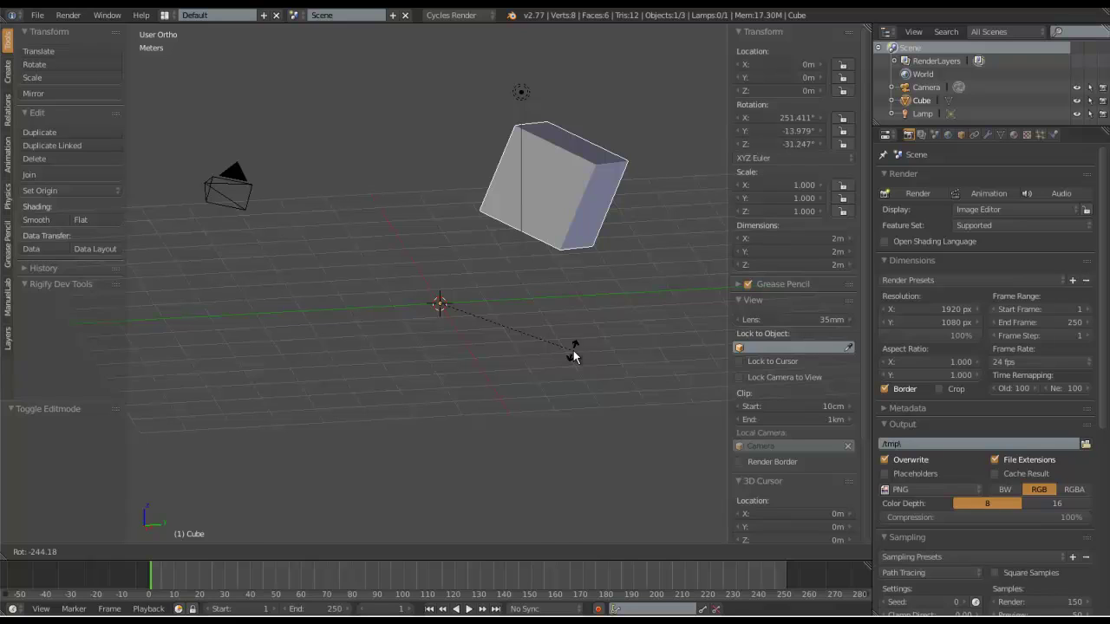
key("Escape")
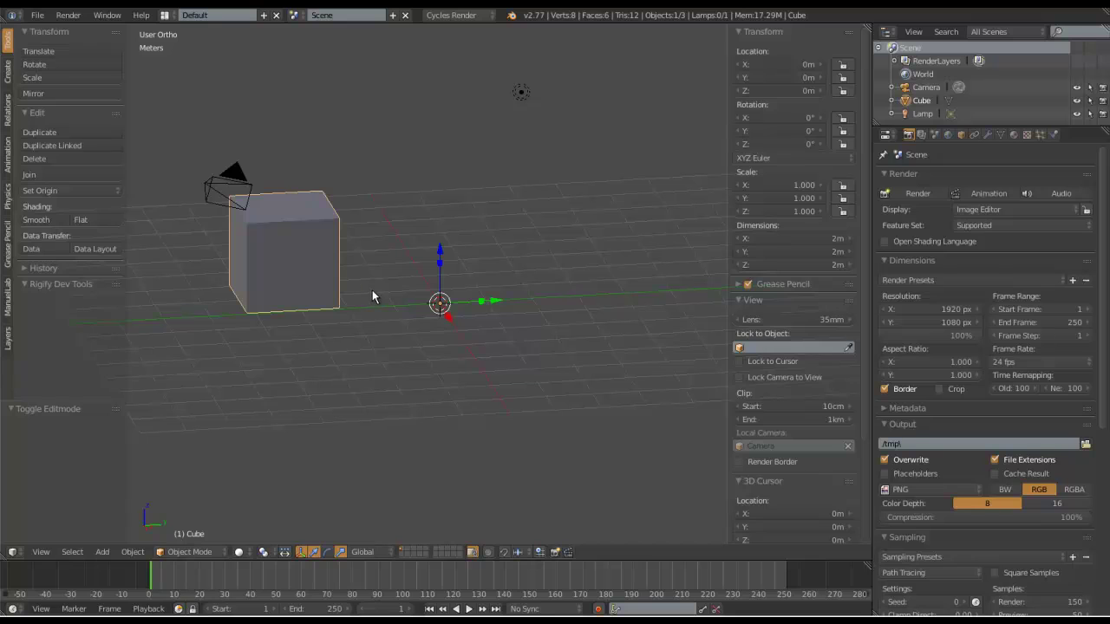
Bring the cube's whole mesh back onto the 3D cursor at the world origin in Edit Mode, and return to Object Mode.
key("Tab")
key("shift+s")
left_click(579, 265)
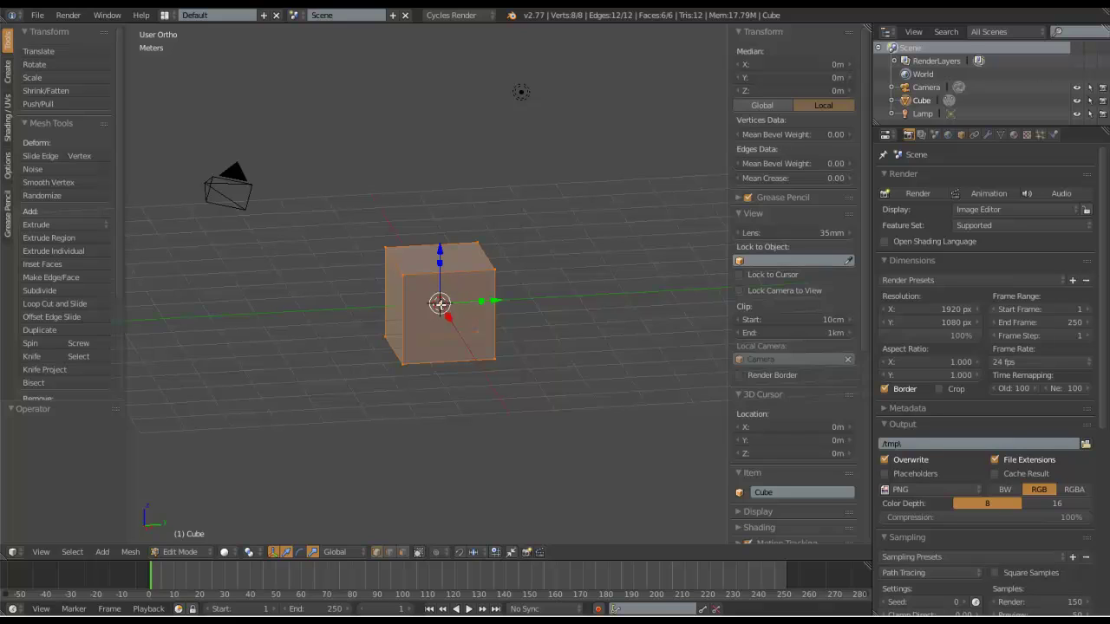
key("Tab")
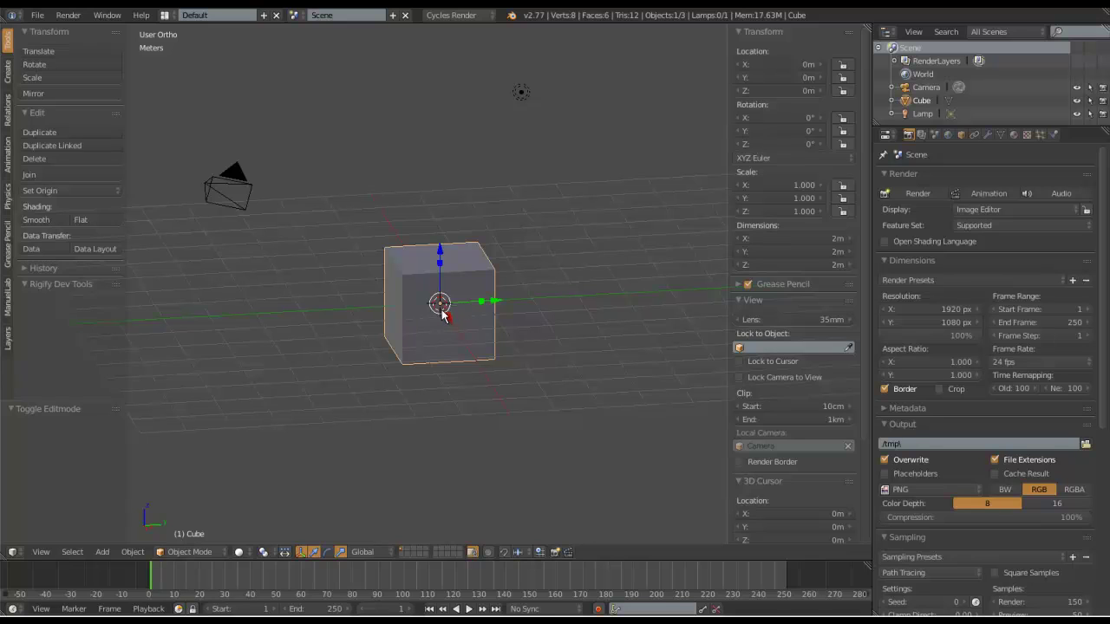
Move the cube's whole mesh by about X -0.58 m, Y -3.07 m, Z 0.01 m in Edit Mode, and try rotating the object.
key("Tab")
key("g")
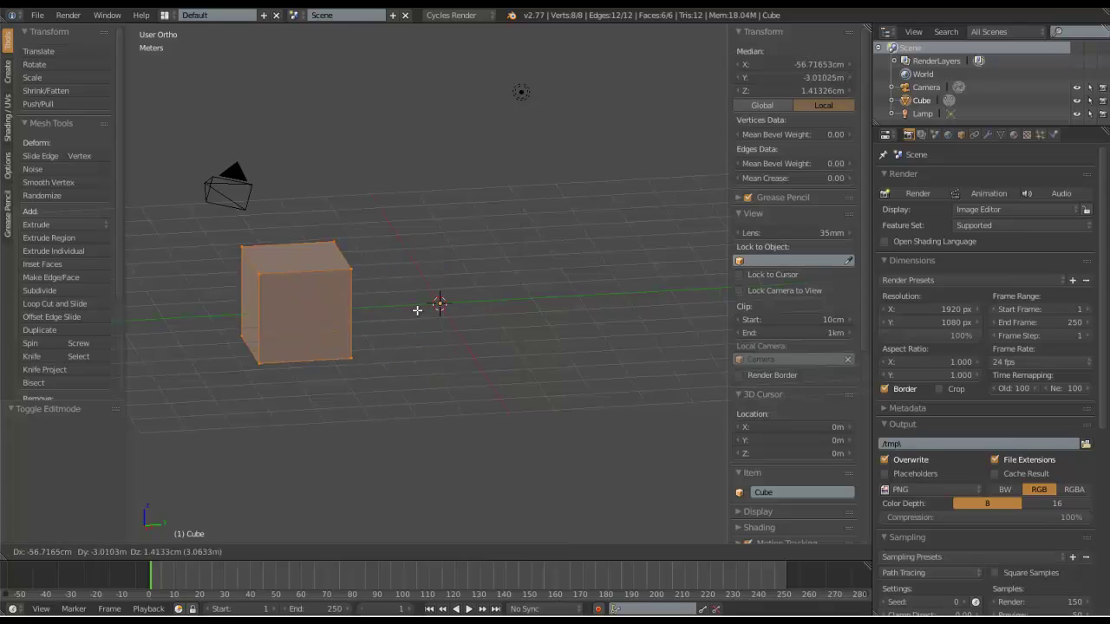
left_click(414, 310)
key("Tab")
key("r")
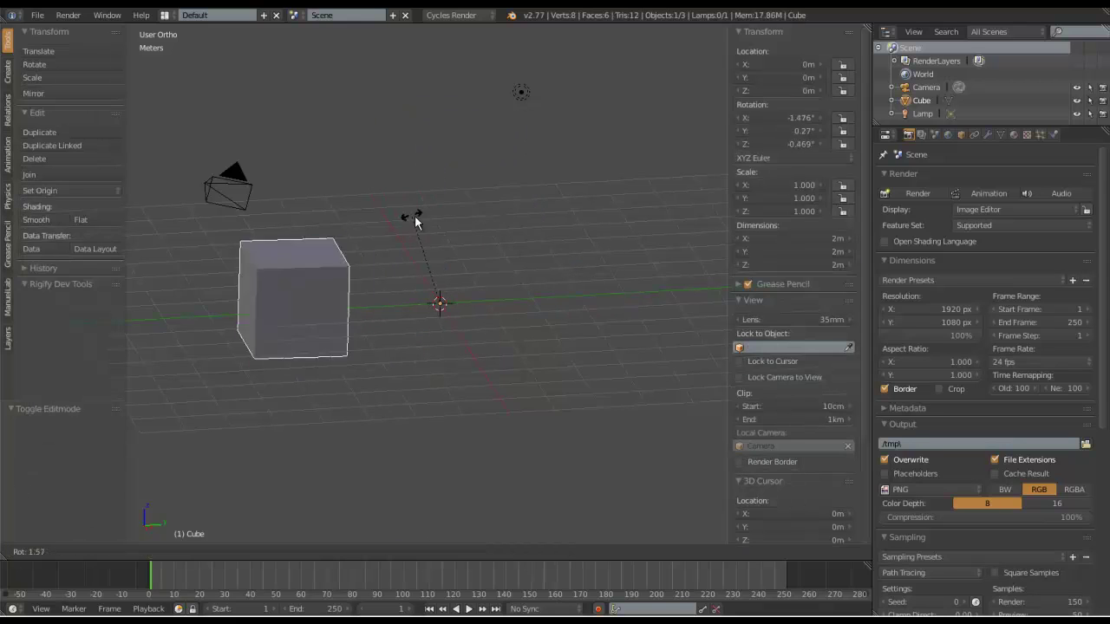
key("Escape")
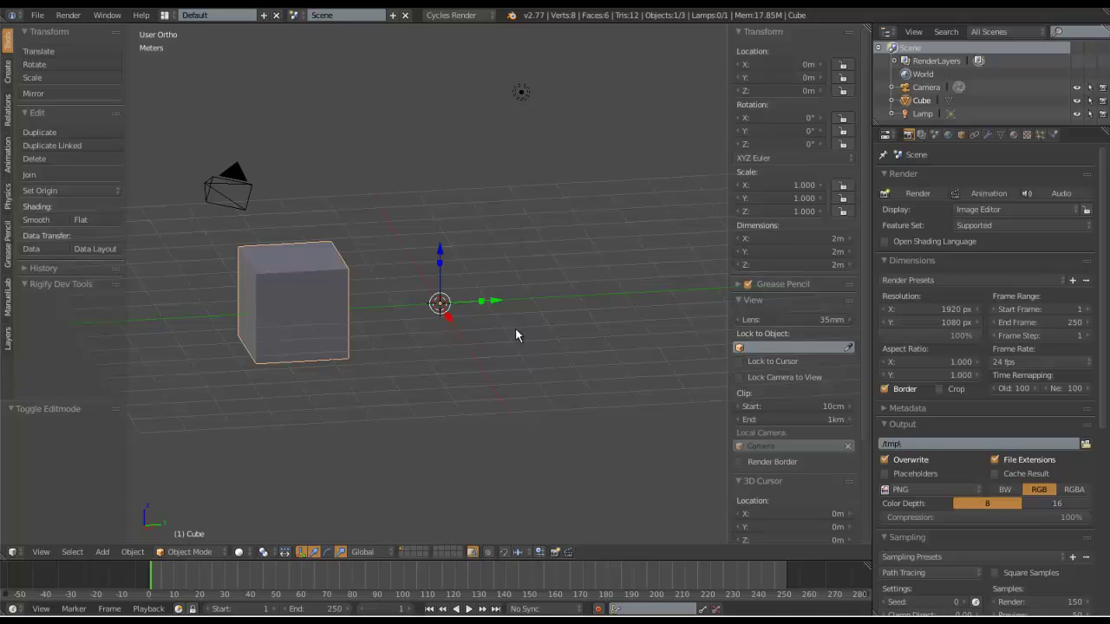
Recentre the displaced cube mesh on the object's origin in Edit Mode, and switch back to Object Mode.
key("Tab")
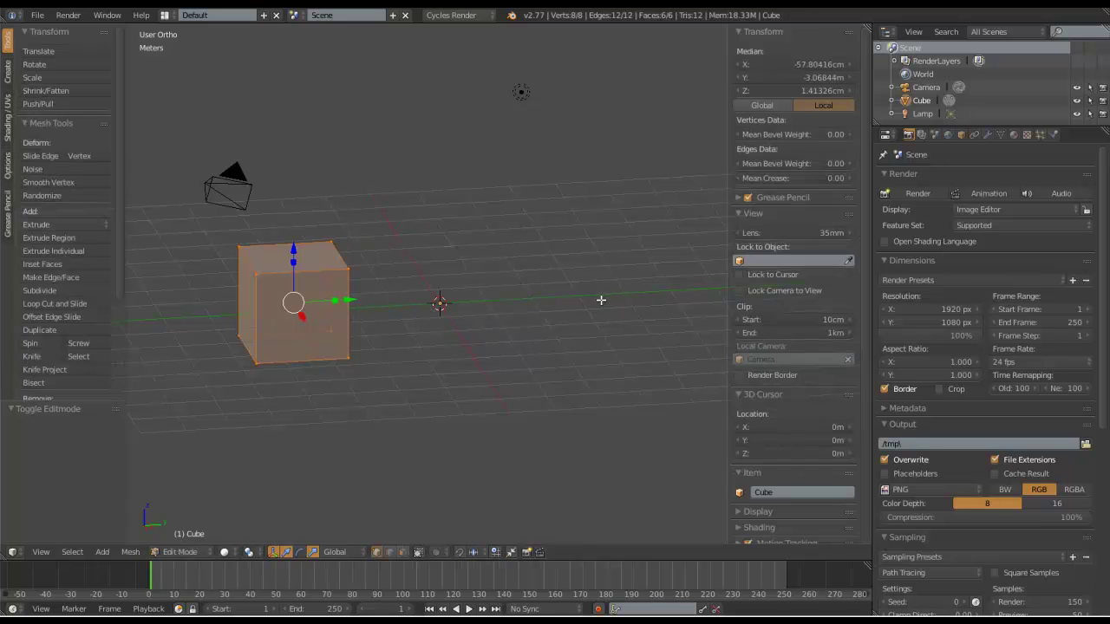
key("shift+s")
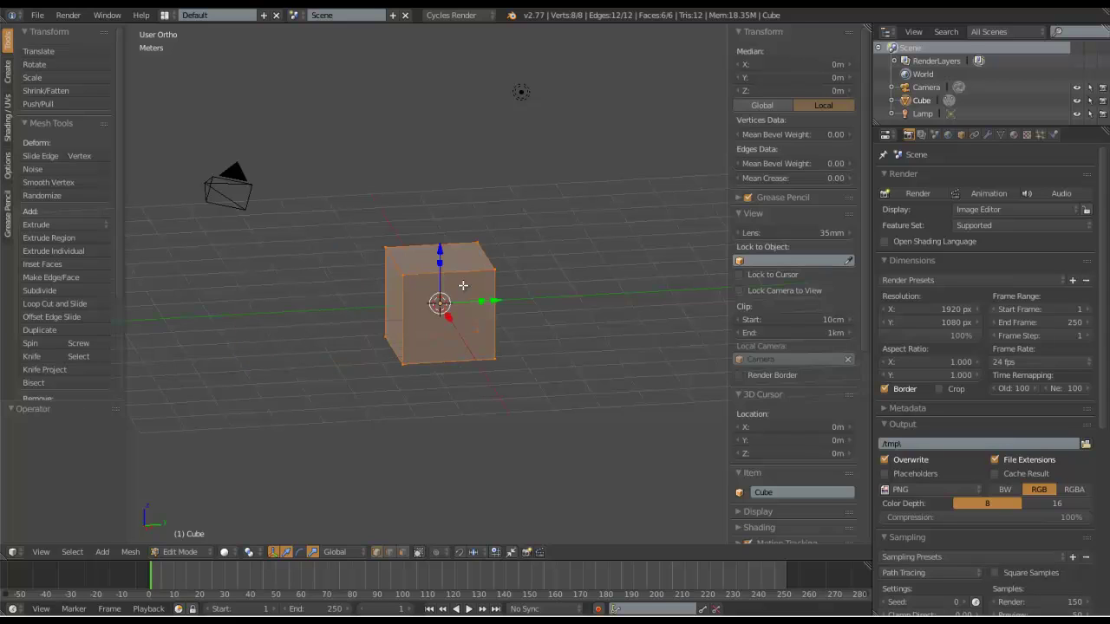
key("Tab")
left_click(308, 300)
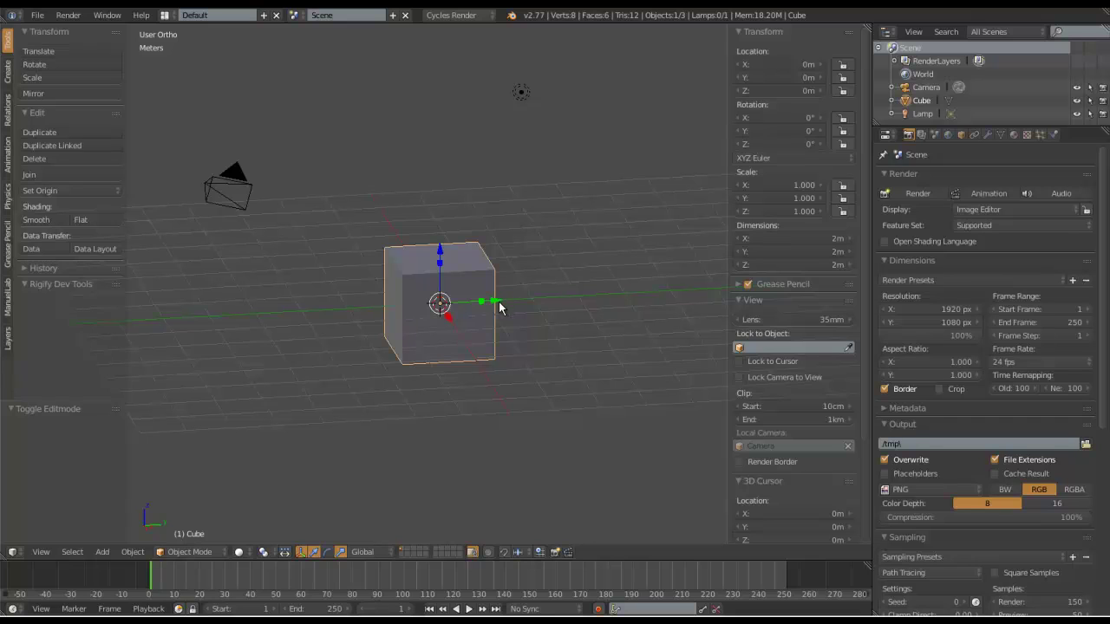
Place the 3D cursor in empty space beside the cube, about X 0.55 m, Y 0.04 m, Z 0.84 m, and set the pivot point to 3D Cursor.
middle_click_drag(497, 331, 464, 266, "shift")
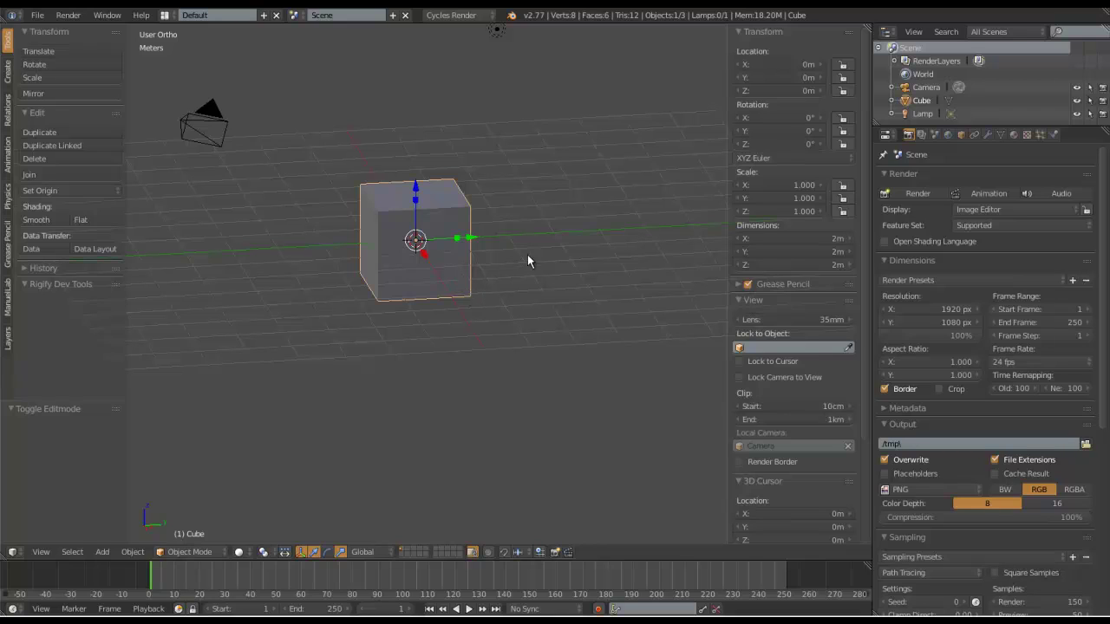
left_click(591, 230)
left_click(591, 335)
left_click(622, 199)
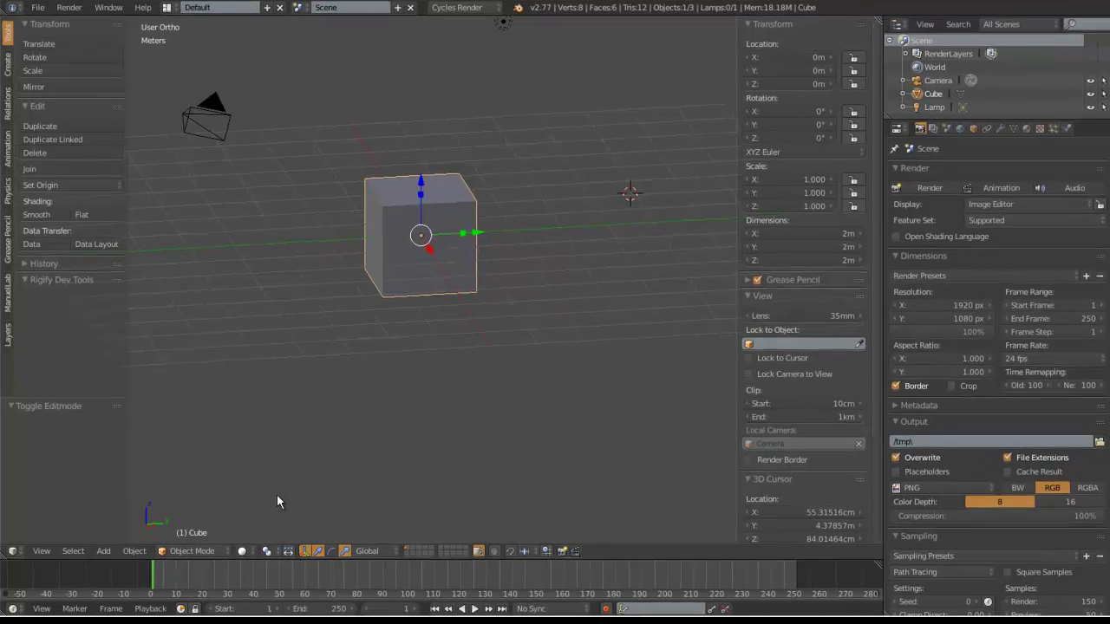
left_click(266, 551)
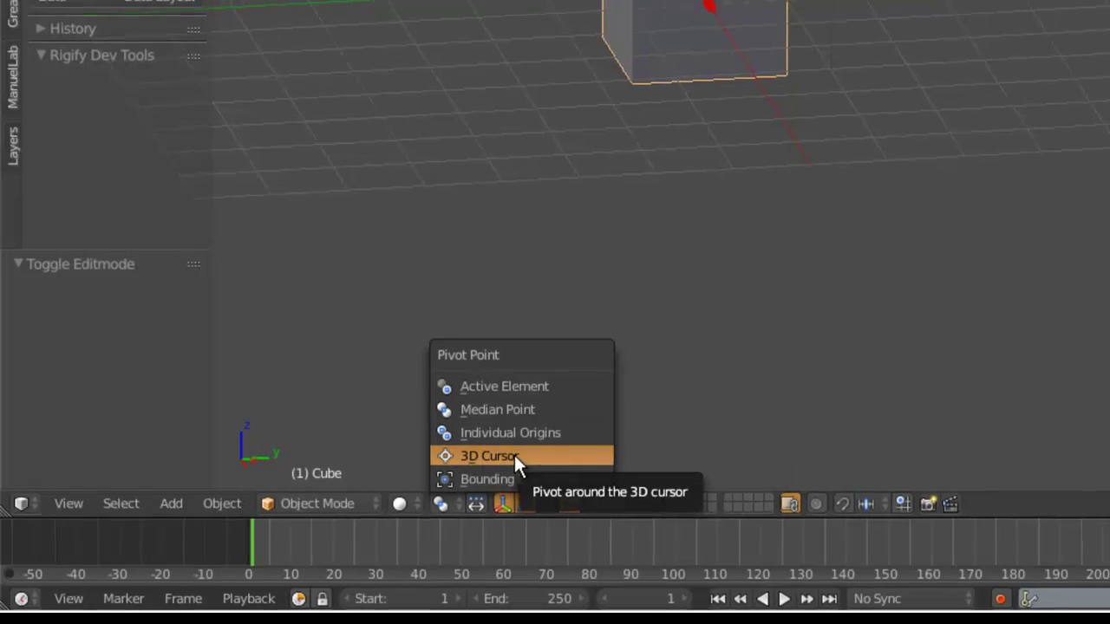
left_click(516, 454)
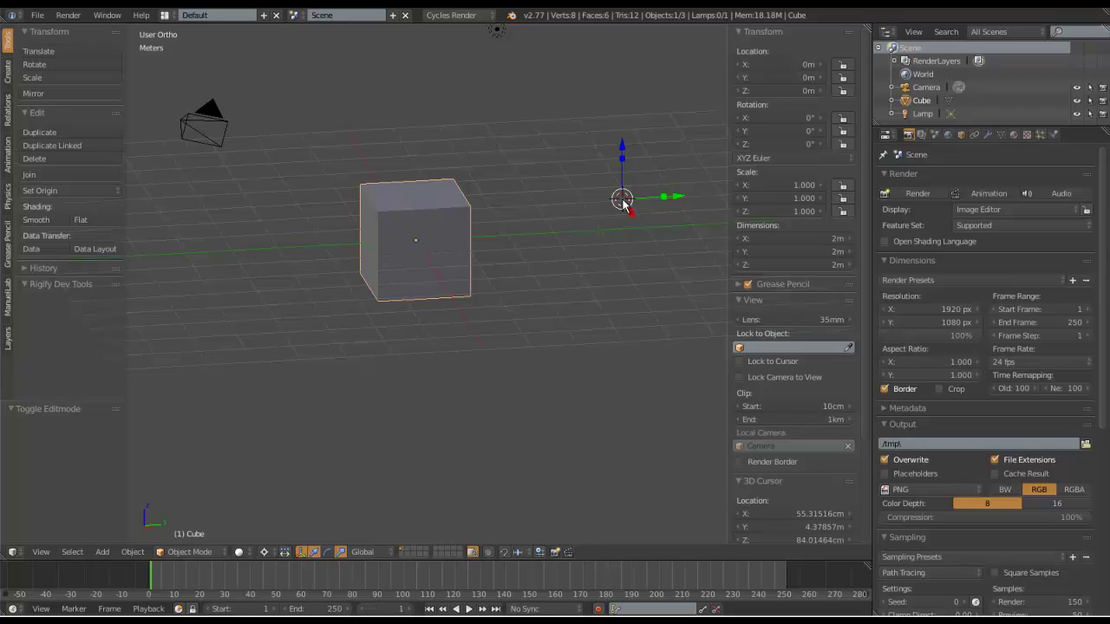
Place the 3D cursor at several spots around the cube, ending at about X 5.19 m, Y 2.80 m, Z 1.27 m.
left_click(495, 124)
left_click(373, 106)
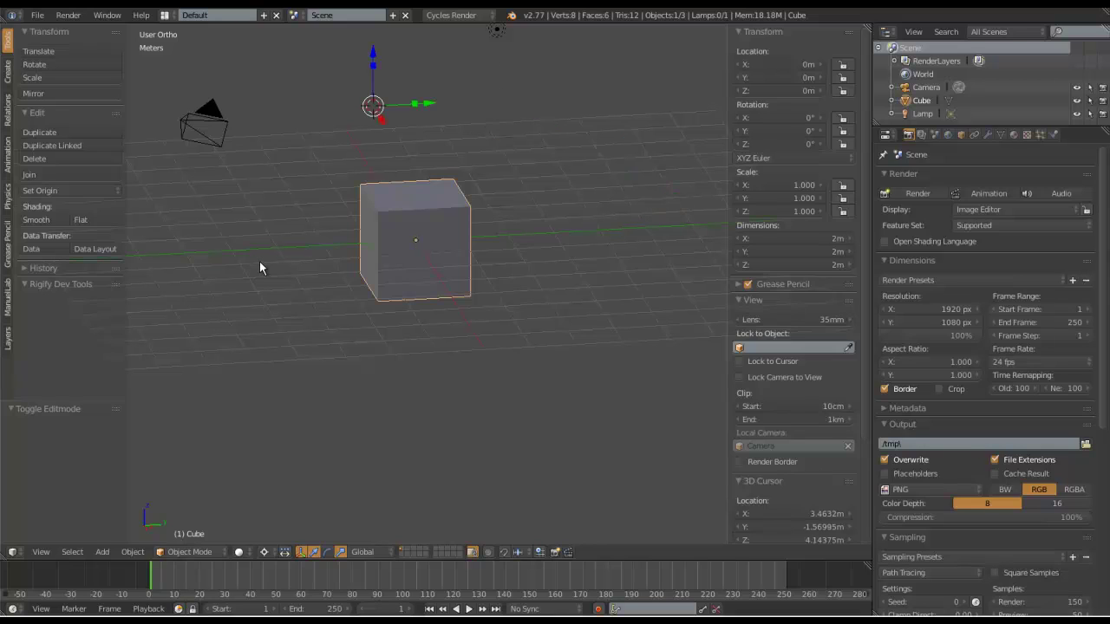
left_click(446, 349)
left_click(589, 248)
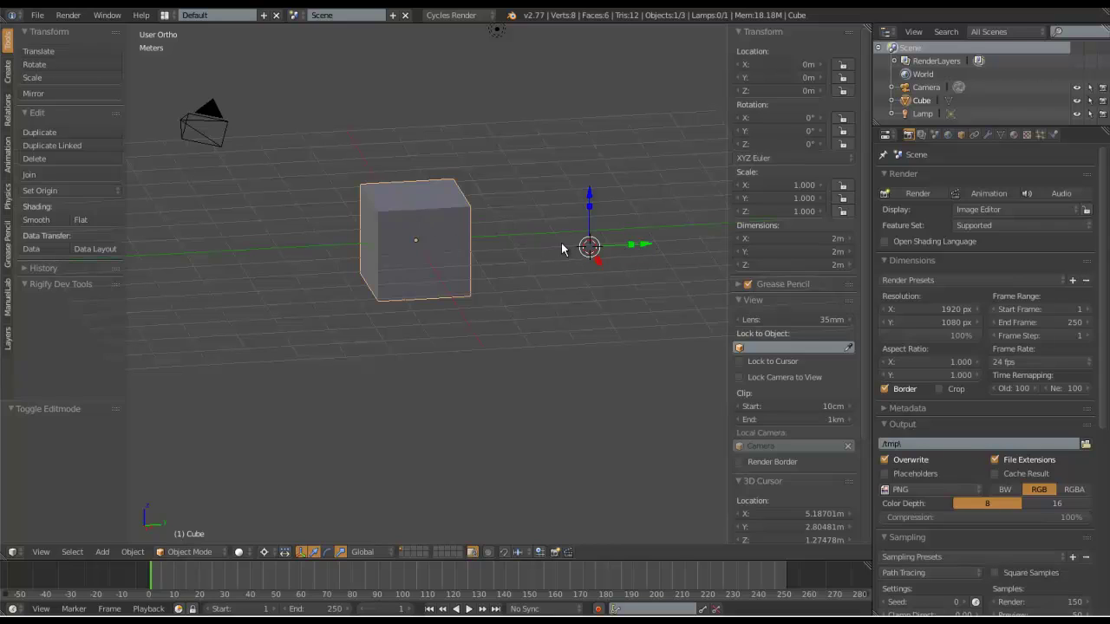
middle_click_drag(598, 248, 583, 215)
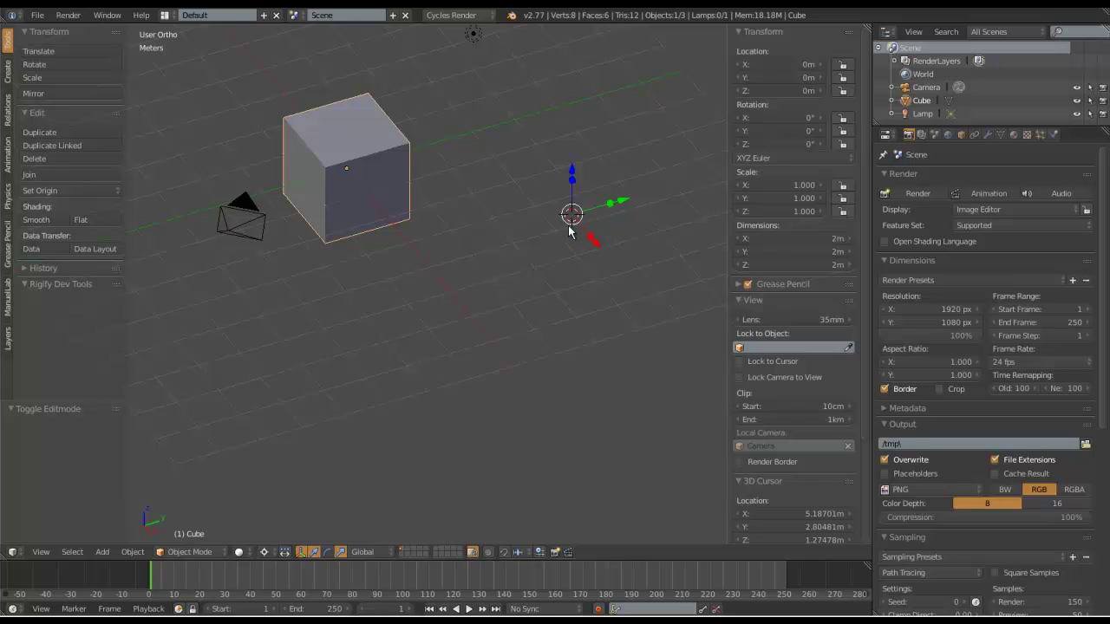
middle_click_drag(570, 231, 550, 231)
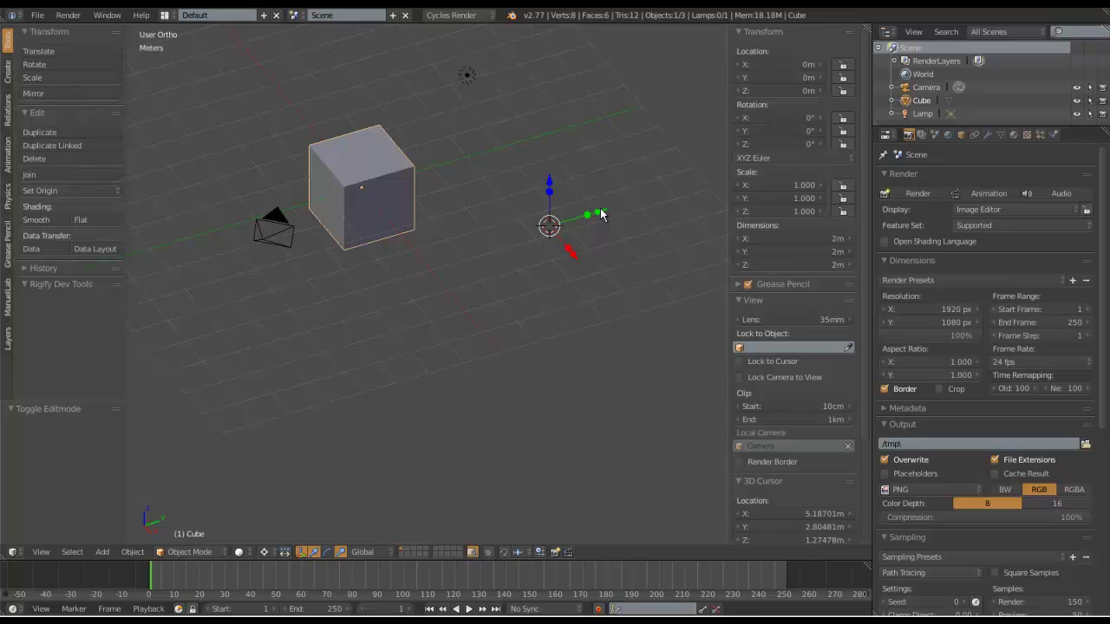
Try moving the cube along the Y and X axes with the manipulator at the 3D cursor, cancelling each move.
left_click_drag(601, 215, 667, 214)
right_click(667, 214)
left_click_drag(603, 217, 679, 214)
right_click(680, 214)
left_click_drag(597, 212, 670, 176)
key("Escape")
left_click_drag(577, 244, 527, 228)
key("Escape")
Try rotating the cube around the offset 3D cursor and cancel the rotation.
middle_click_drag(393, 216, 438, 227)
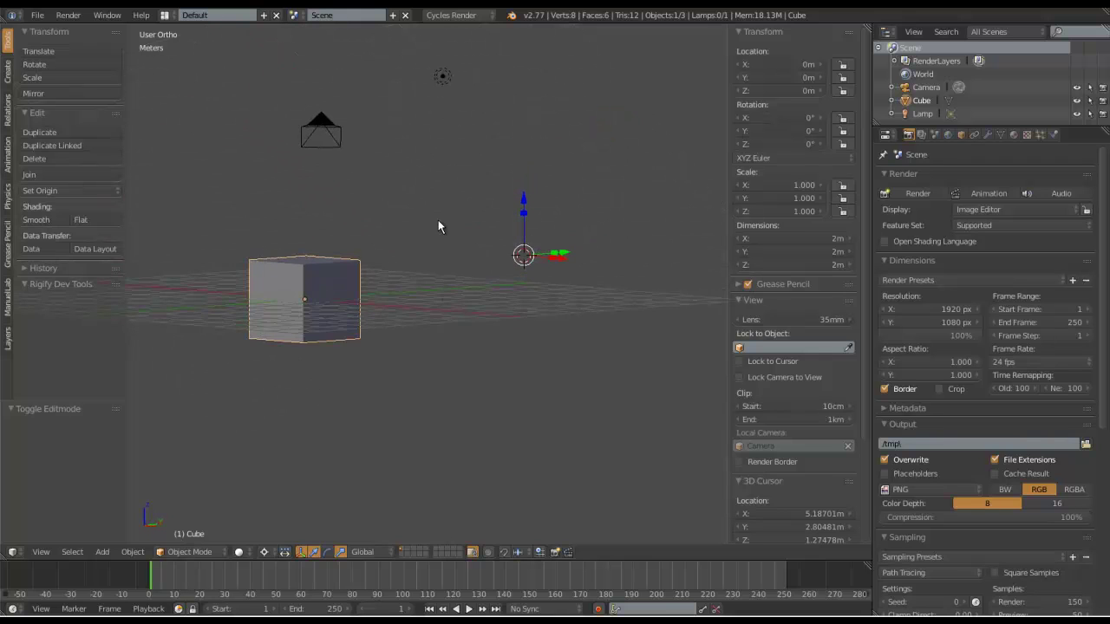
key("r")
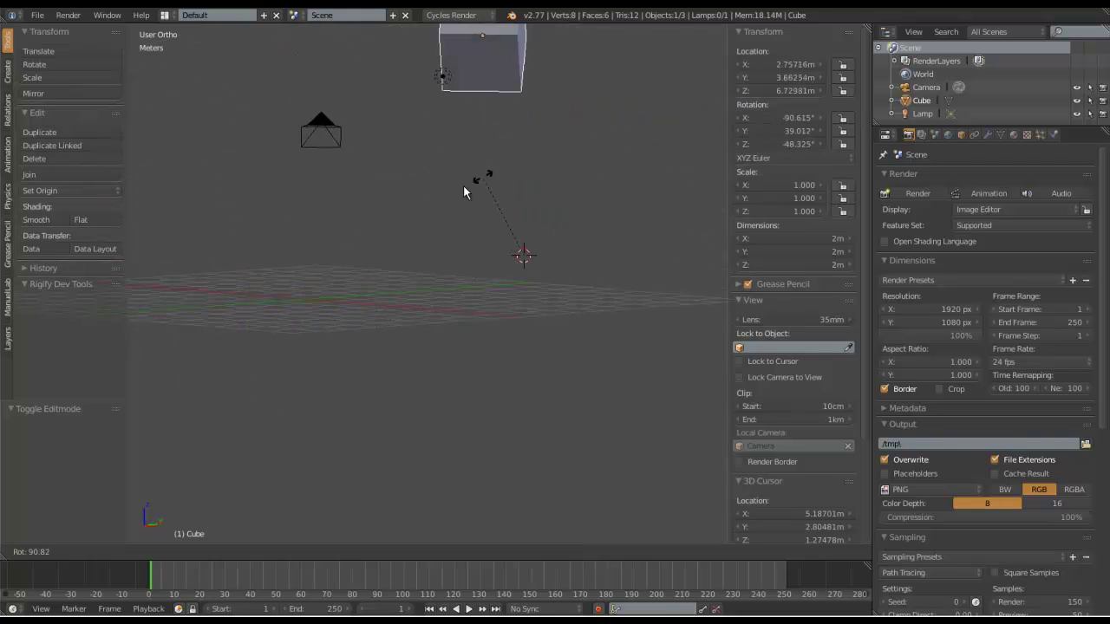
right_click(441, 297)
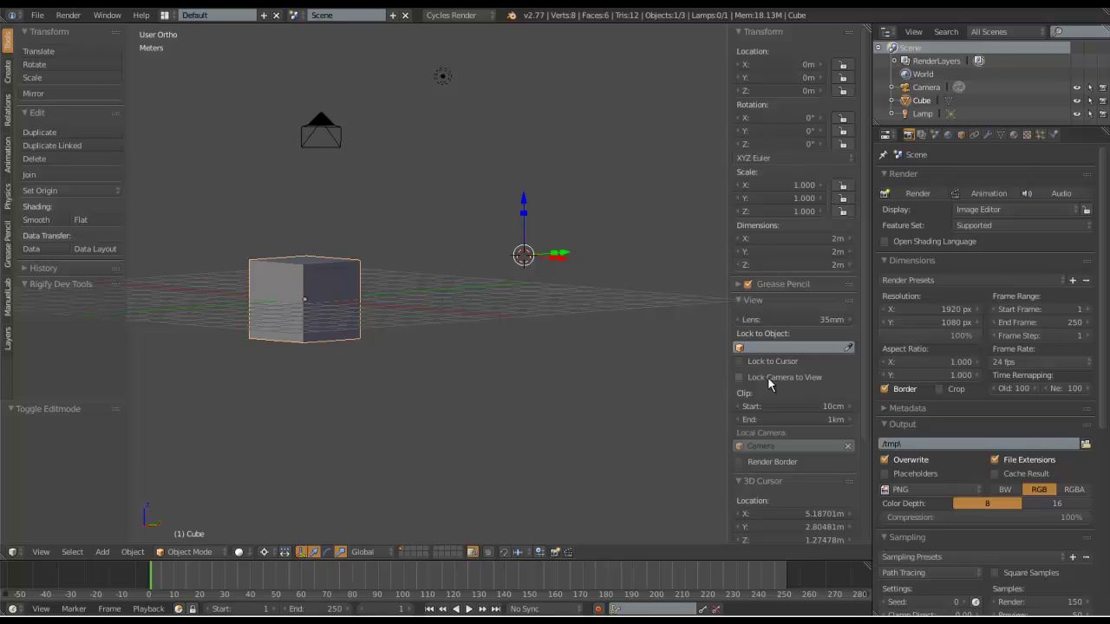
Select the lamp and snap the 3D cursor to it with Cursor to Selected.
scroll(772, 381, "down", 5)
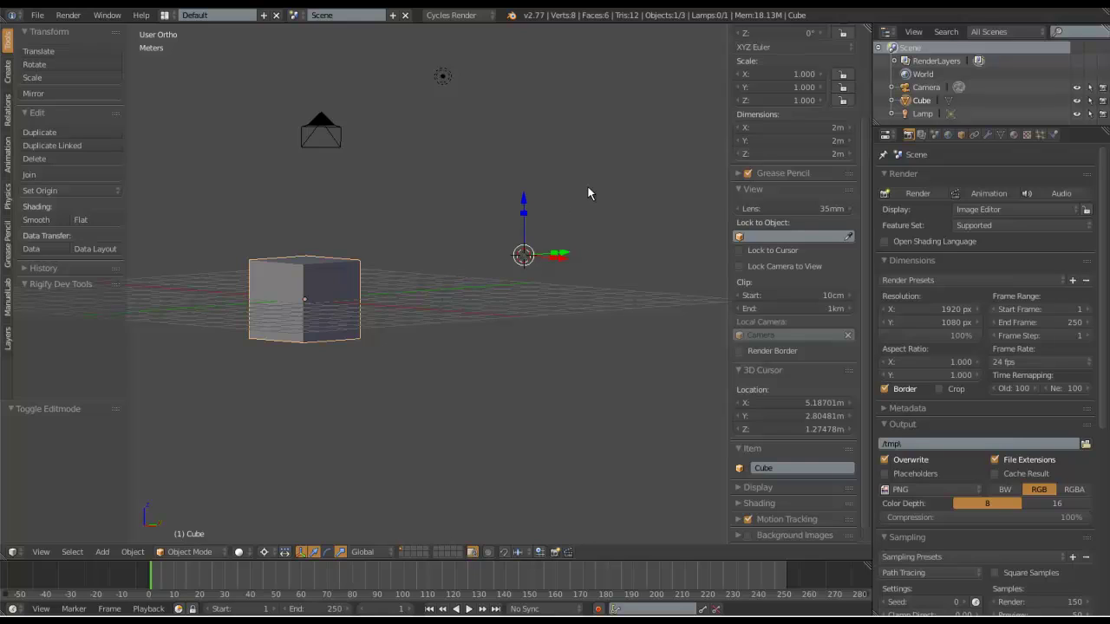
right_click(443, 76)
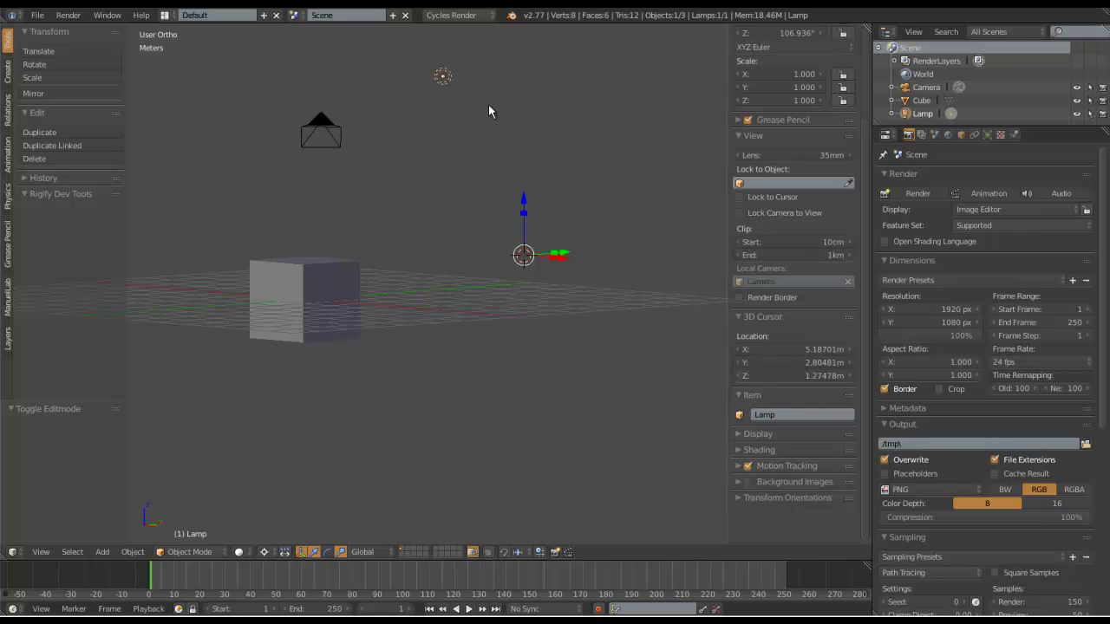
key("shift+s")
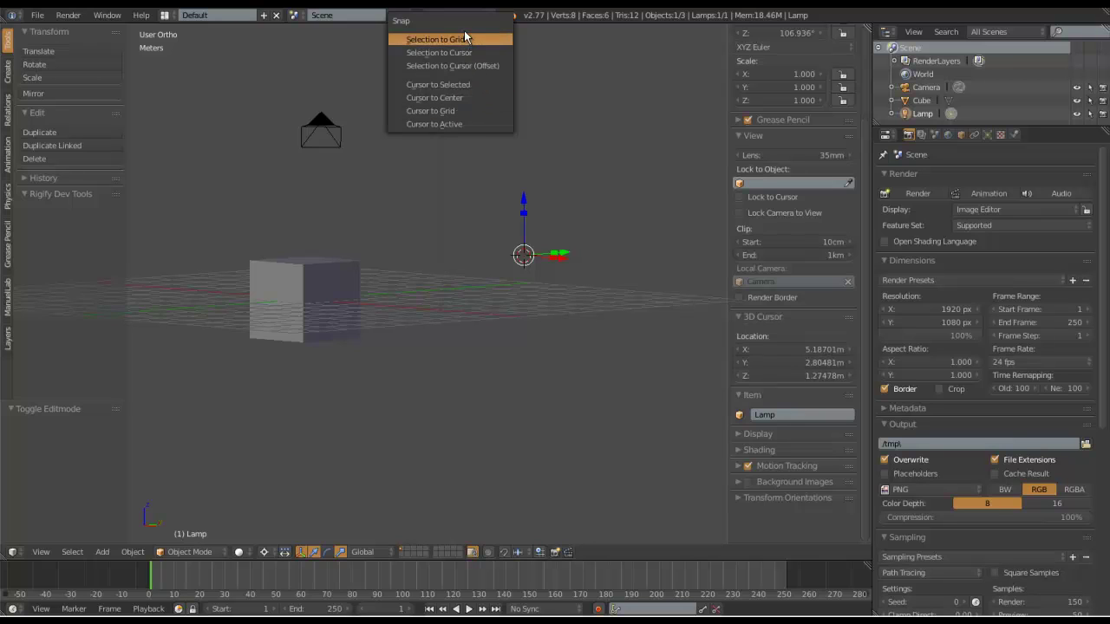
left_click(466, 84)
Select the cube, try rotating it around the 3D cursor at the lamp, and cancel the rotation.
scroll(523, 117, "down", 3)
middle_click_drag(541, 125, 399, 327)
right_click(399, 327)
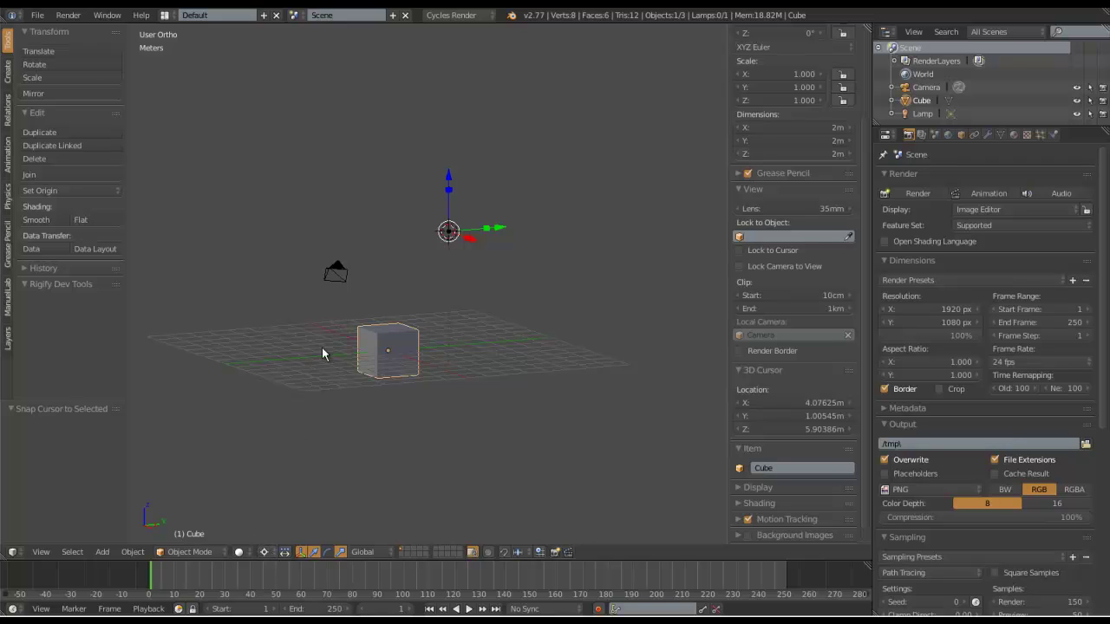
key("r")
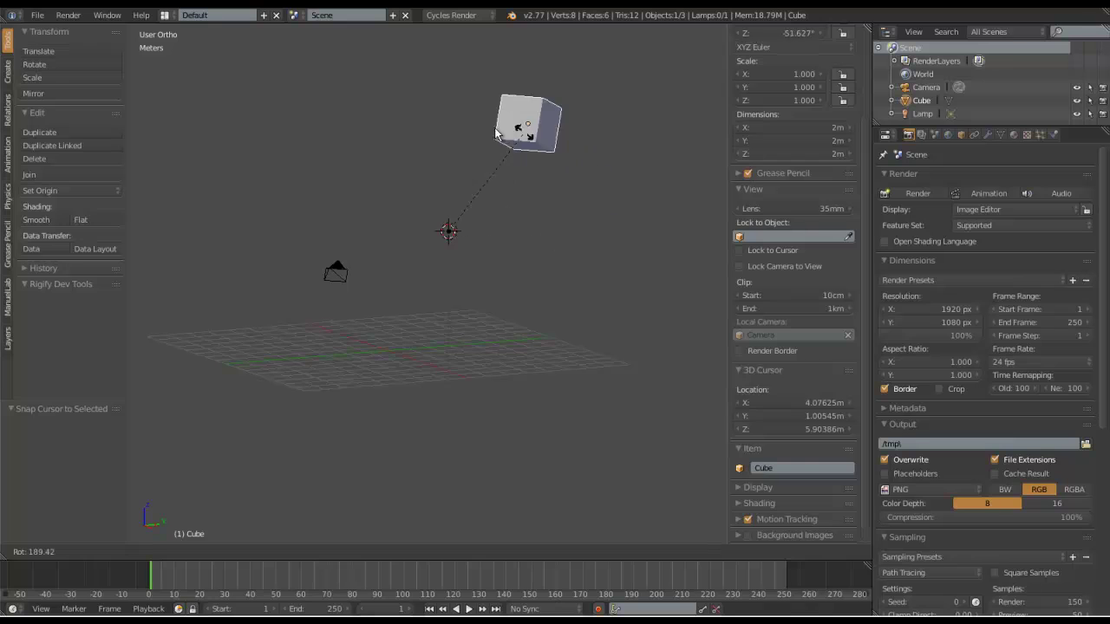
key("Escape")
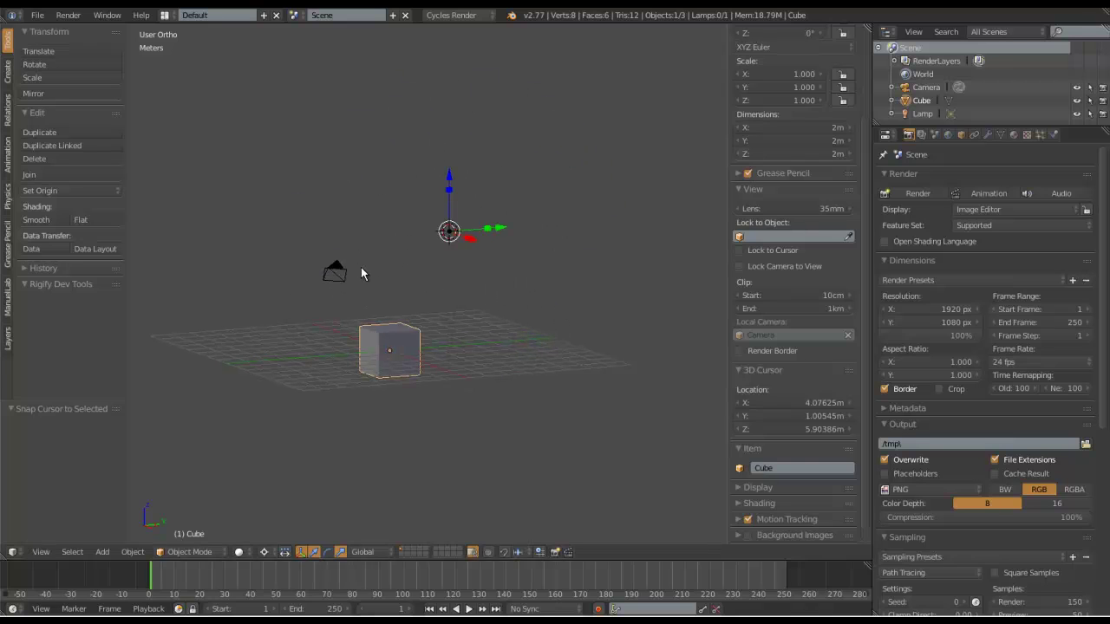
Place the 3D cursor at about X 5.84 m, Y 2.29 m, Z -0.34 m and try scaling the cube from it, cancelling the scale.
left_click(388, 280)
left_click(491, 375)
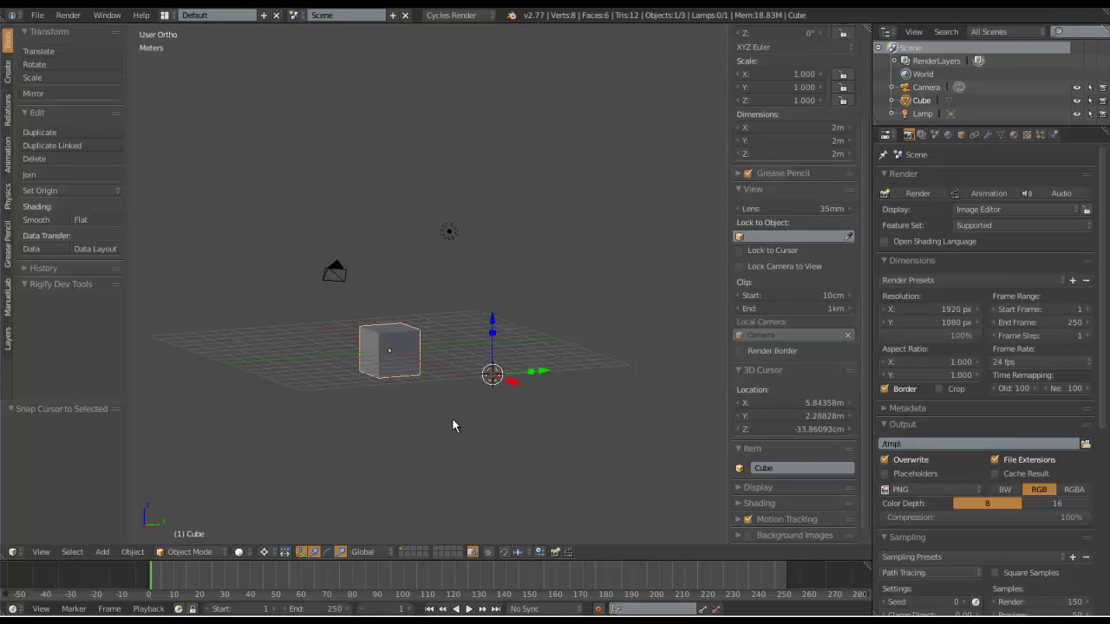
mouse_move(514, 321)
middle_mouse_down()
mouse_move(535, 301)
mouse_move(532, 317)
middle_mouse_up()
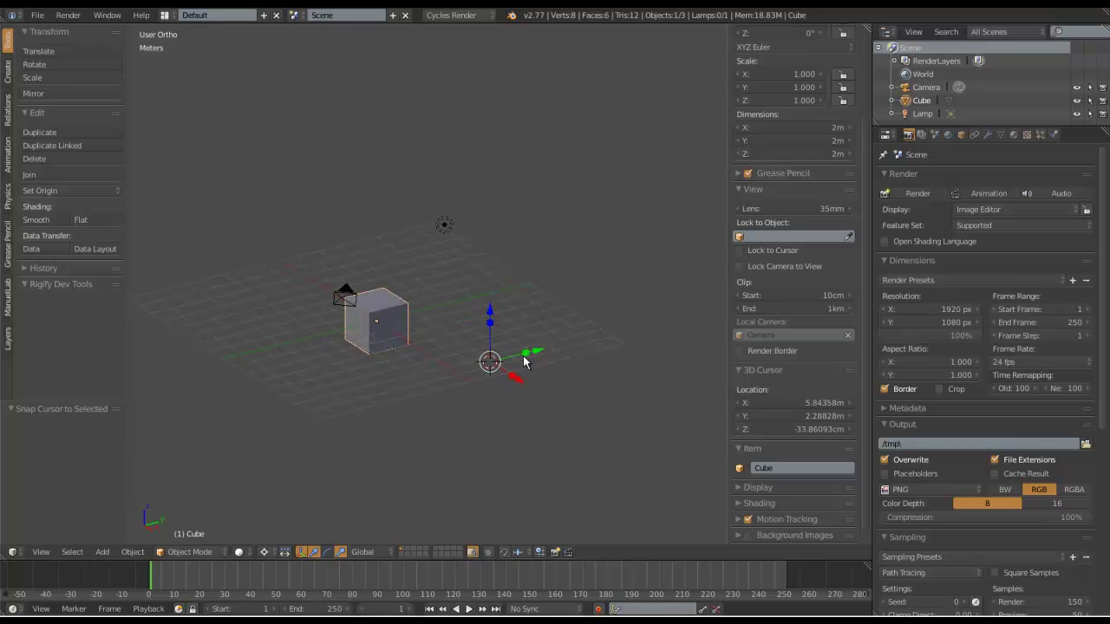
key("s")
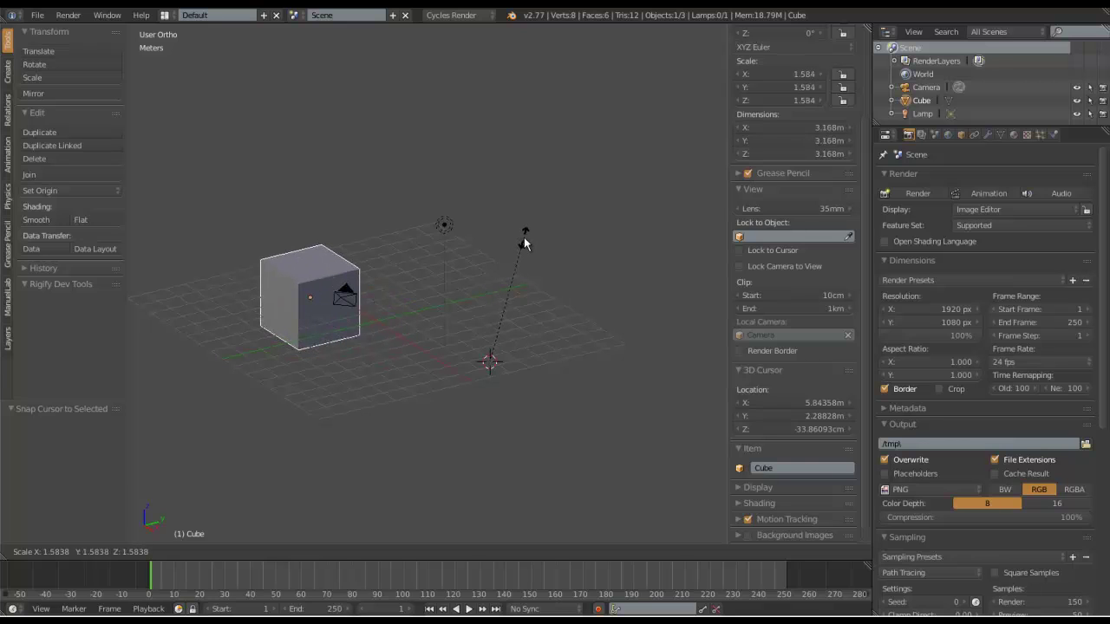
key("Escape")
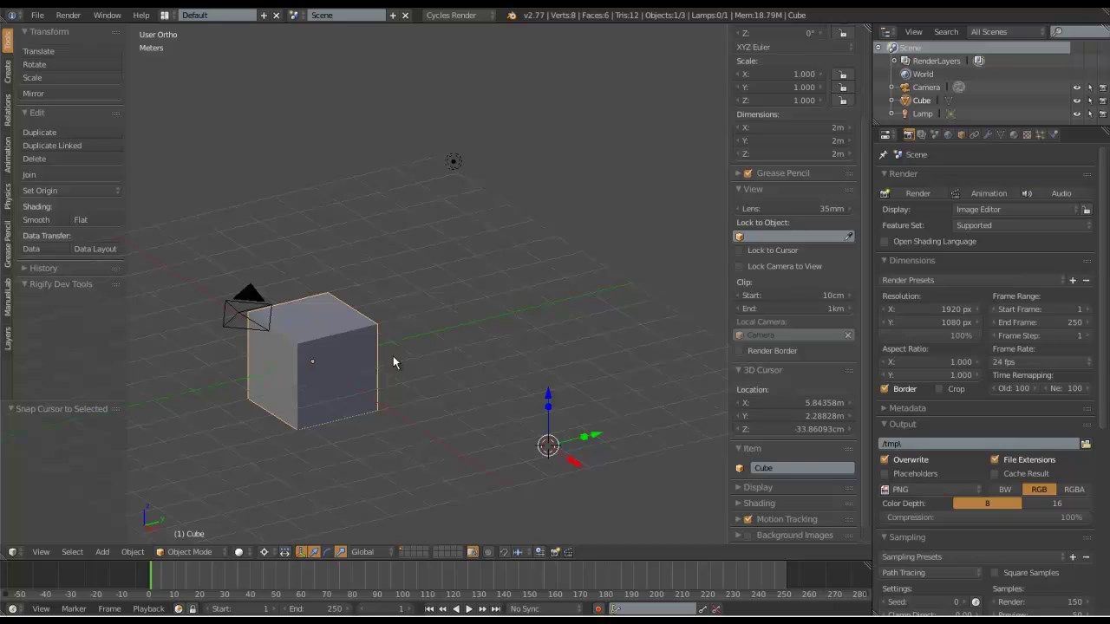
Reset the 3D cursor to the world origin and set the pivot point to Median Point.
middle_click_drag(393, 363, 497, 298, "shift")
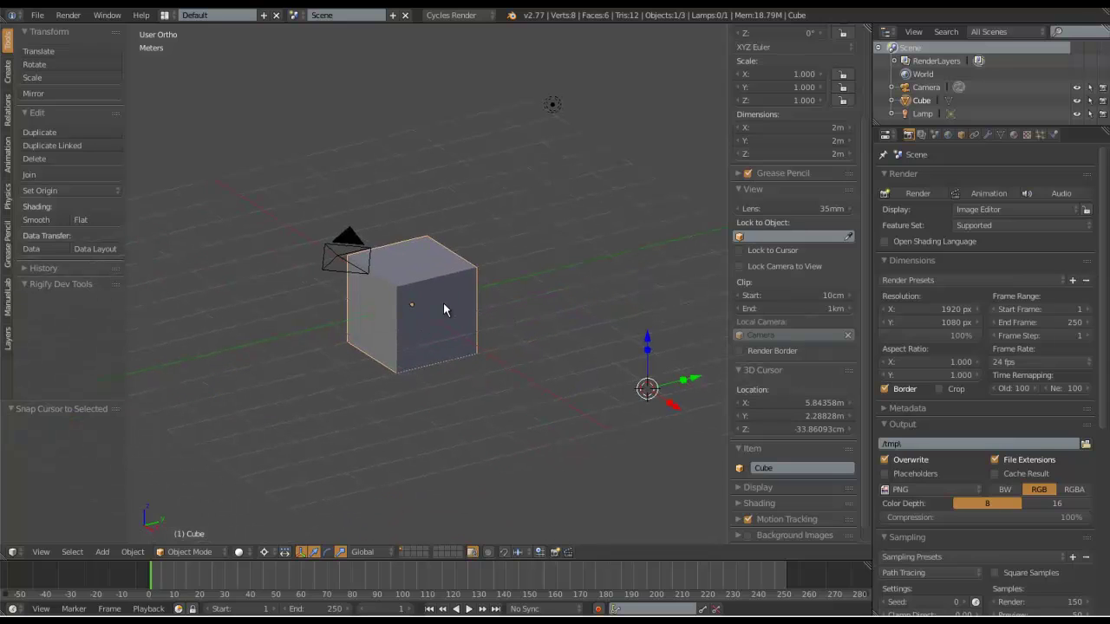
key("shift+c")
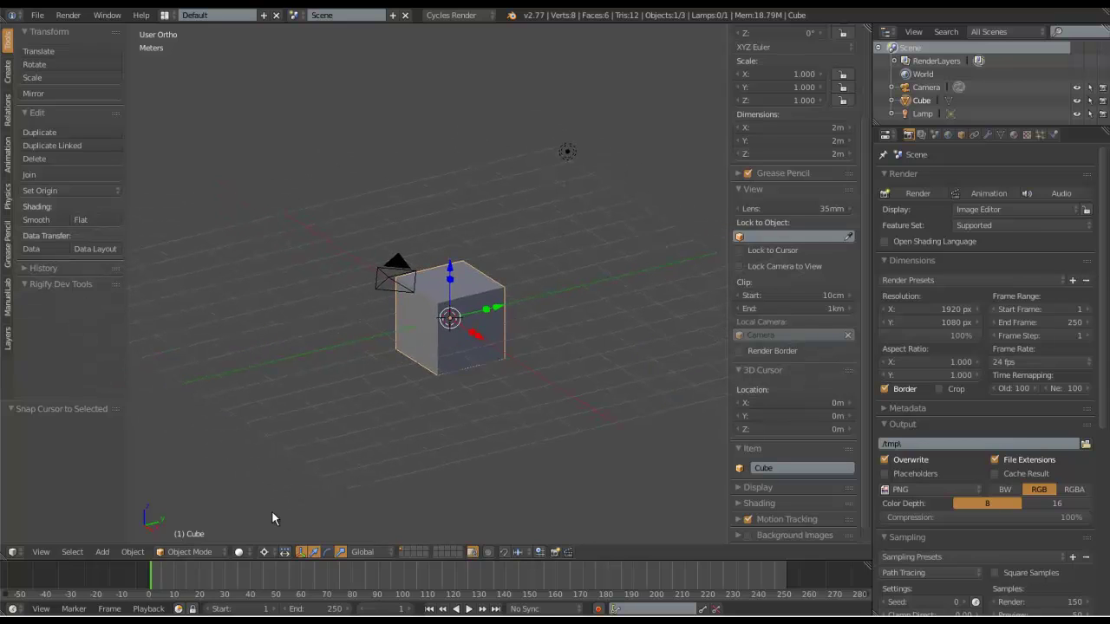
left_click(266, 553)
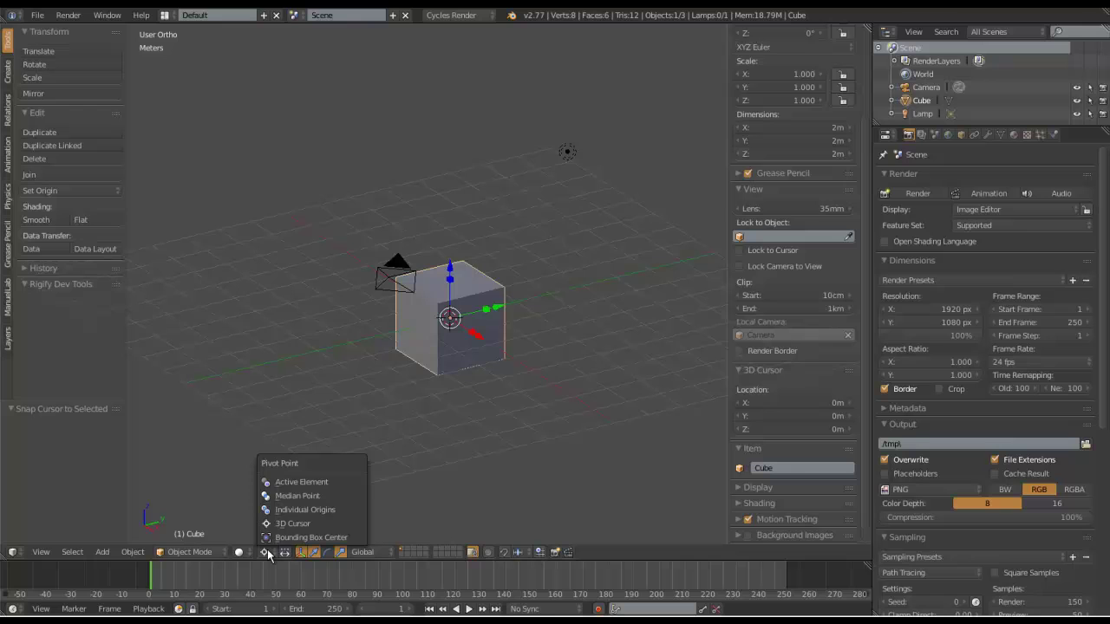
left_click(297, 496)
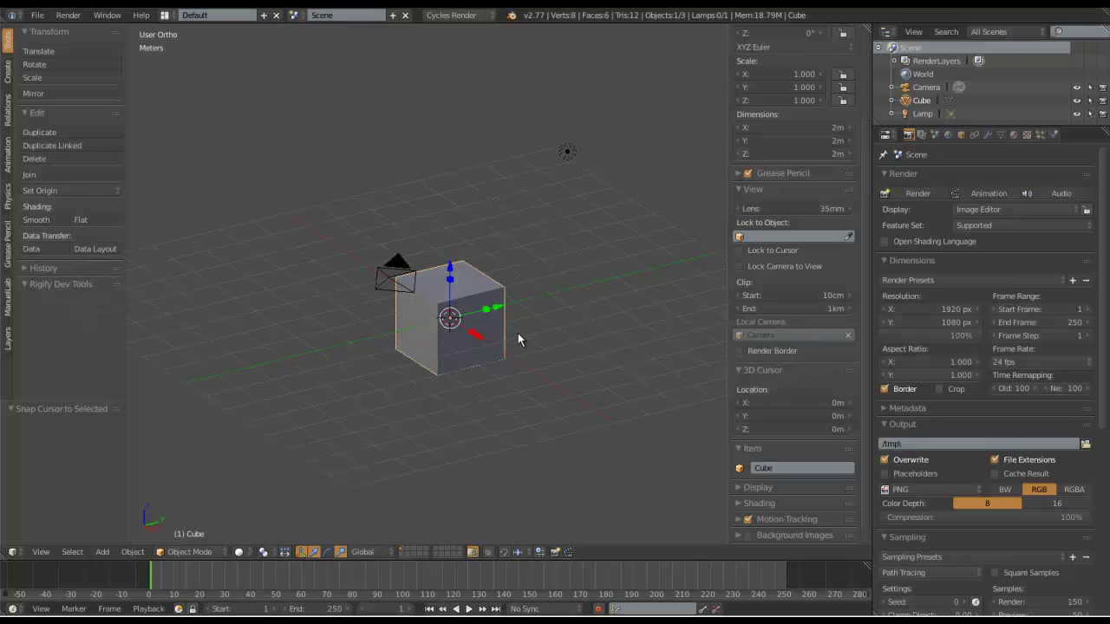
Flatten the cube's whole mesh along Z into a thin slab in Edit Mode, finishing with a scale of about 0.41.
middle_click_drag(518, 333, 222, 280)
scroll(381, 327, "up", 3)
middle_click_drag(316, 355, 399, 357, "shift")
scroll(398, 356, "down", 4)
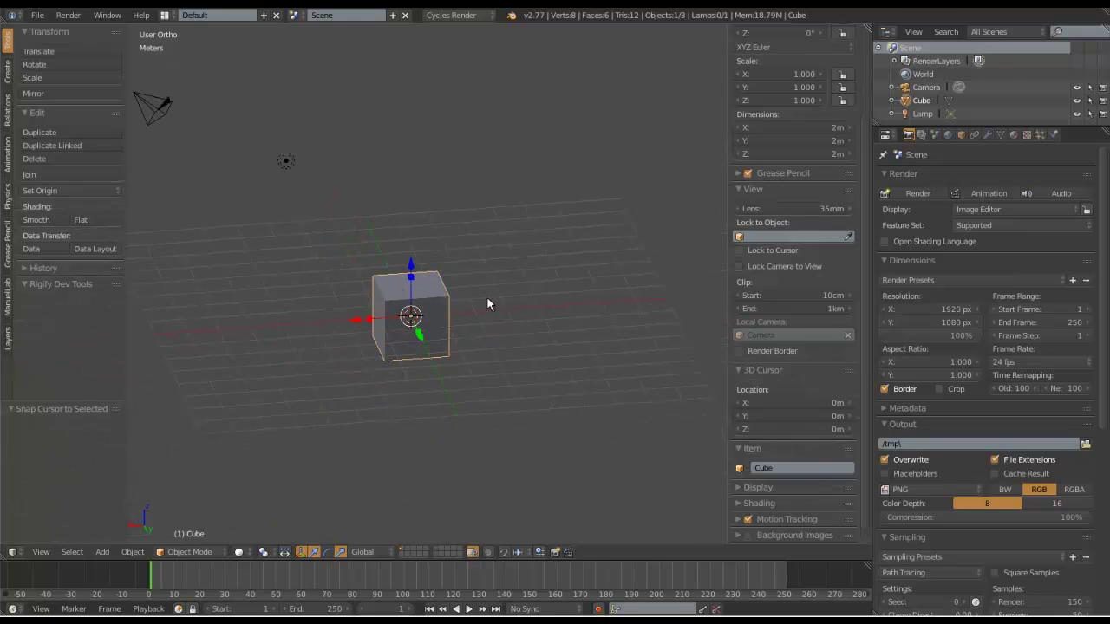
scroll(429, 318, "up", 3)
key("Tab")
left_click(429, 312)
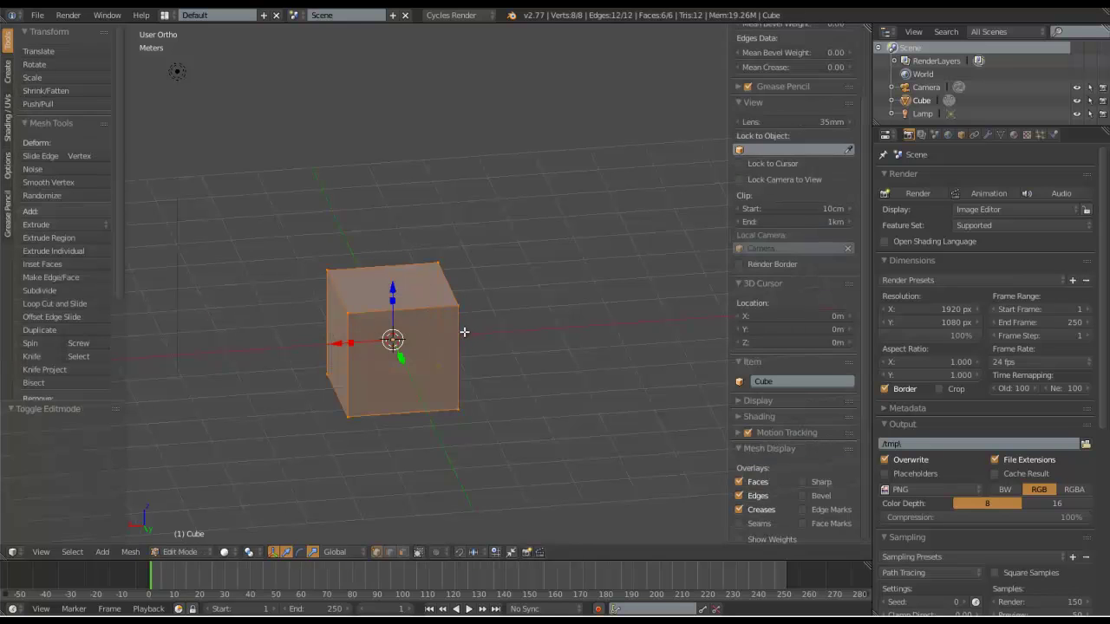
key("Tab")
key("Tab")
key("s")
key("z")
left_click(390, 326)
left_click(391, 326)
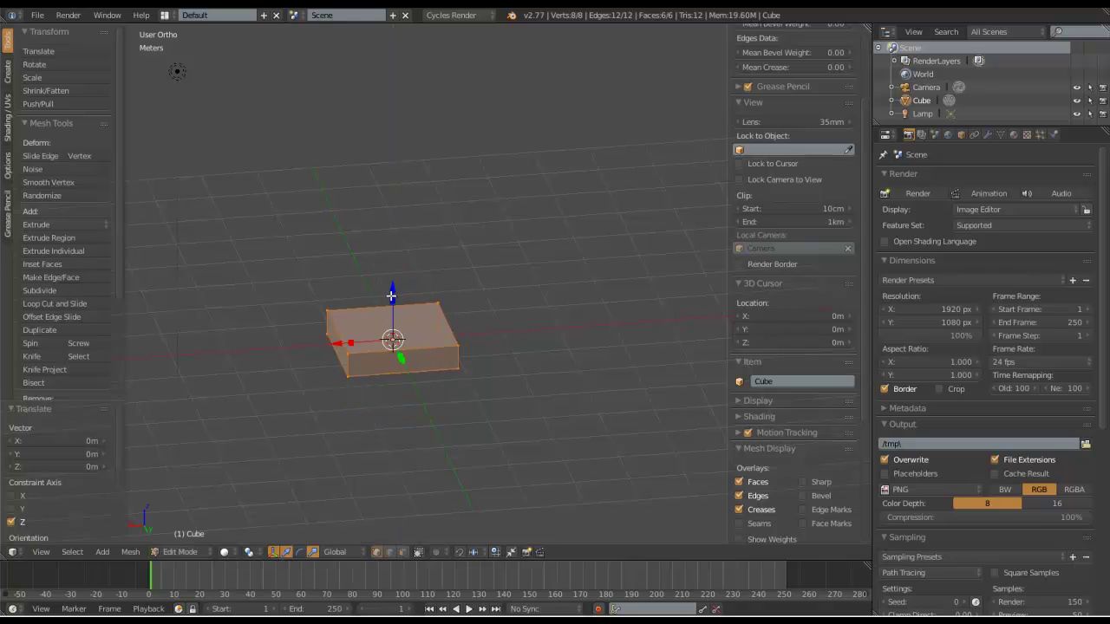
key("s")
key("z")
left_click(394, 321)
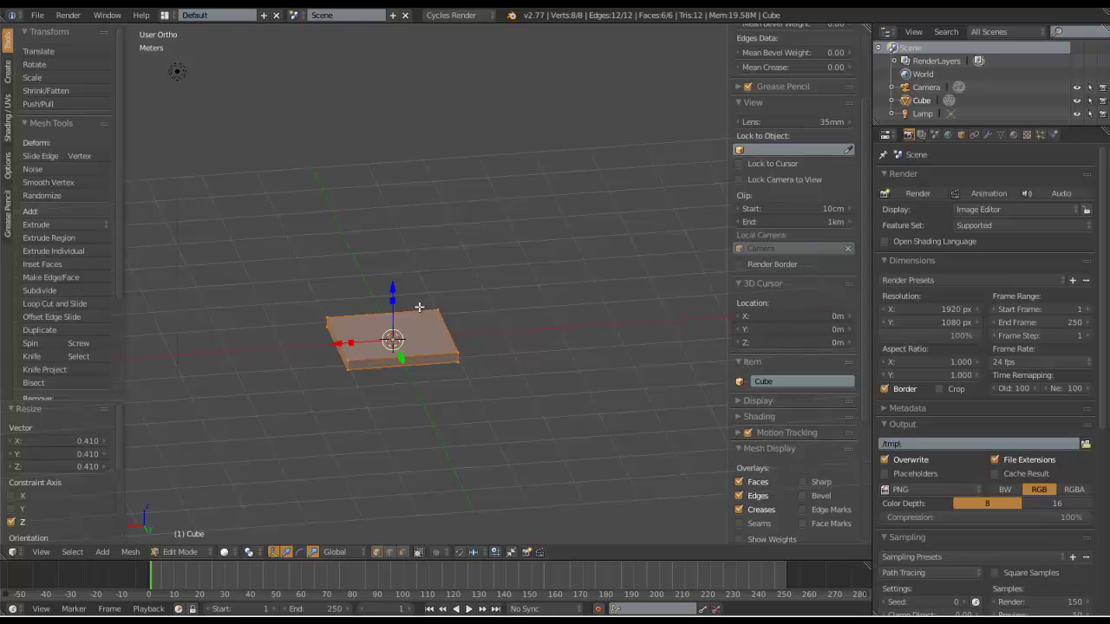
Stretch the slab along X by a factor of about 1.61 from the top view.
key("KP_7")
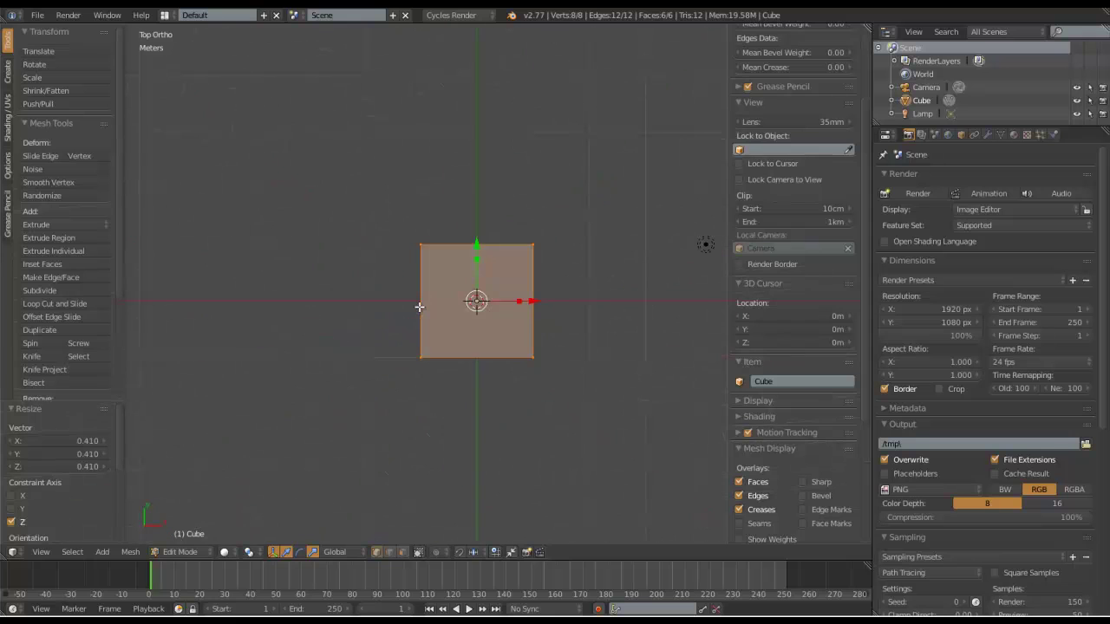
key("s")
key("x")
left_click(543, 303)
Add two evenly spaced, unshifted loop cuts across the slab, dividing its length into three sections.
middle_click_drag(544, 303, 489, 315)
scroll(503, 349, "up", 3)
middle_click_drag(493, 372, 432, 328)
key("ctrl+r")
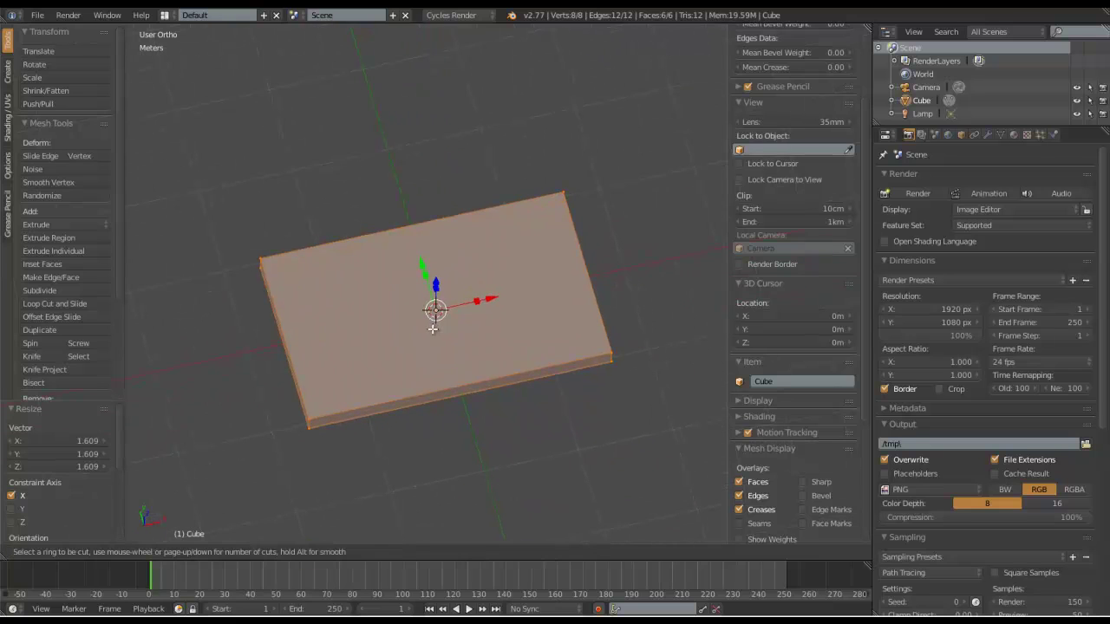
scroll(433, 234, "up", 1)
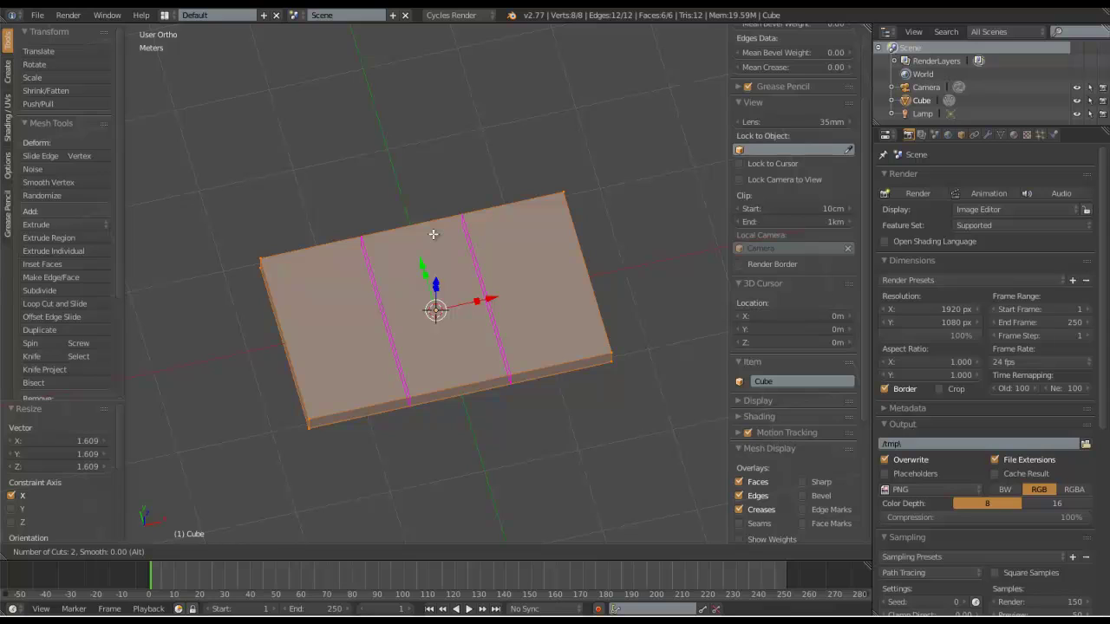
left_click(434, 234)
right_click(471, 285)
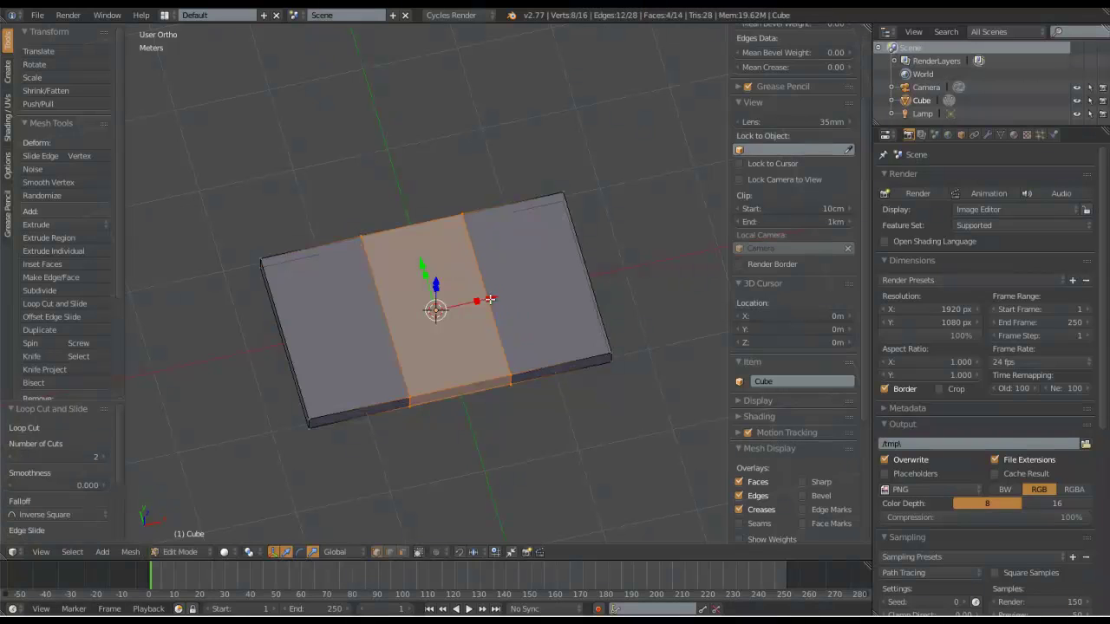
Spread the two loop cuts along X by a factor of about 2.55, leaving narrow strips at the slab's ends.
key("s")
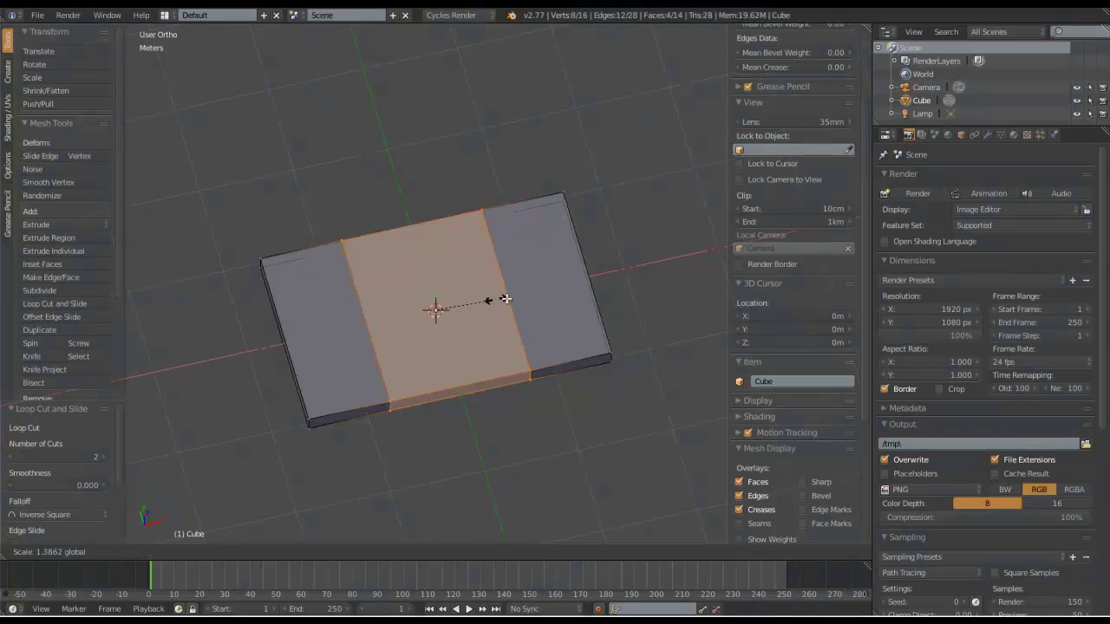
key("x")
left_click(529, 294)
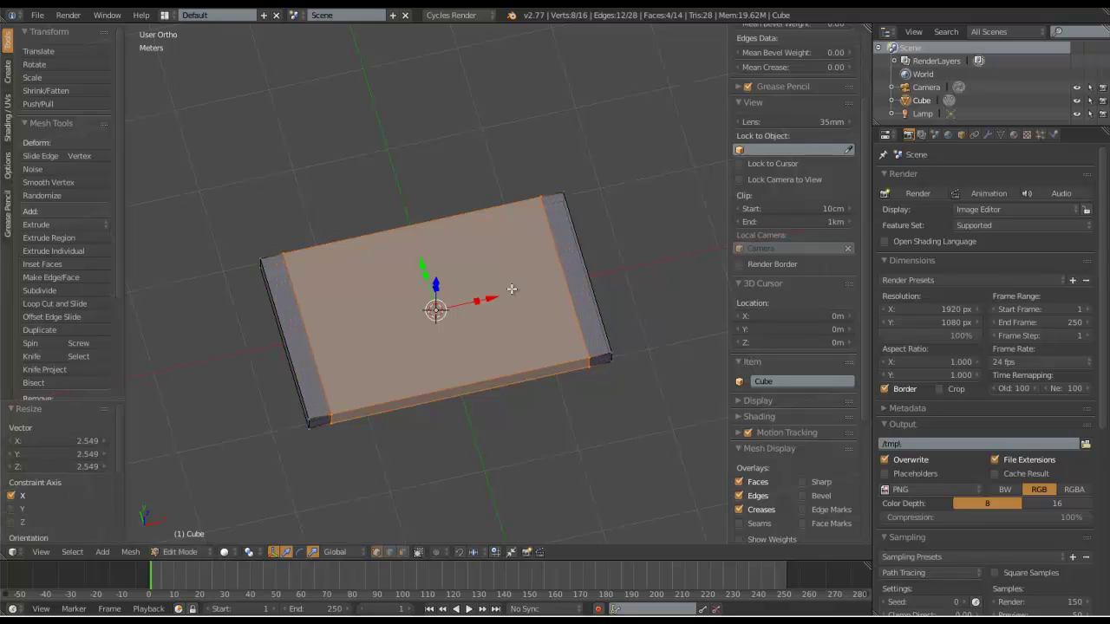
Add two evenly spaced, unshifted loop cuts running lengthwise along the slab, dividing its width into three sections.
key("ctrl+r")
scroll(605, 280, "up", 1)
left_click(604, 280)
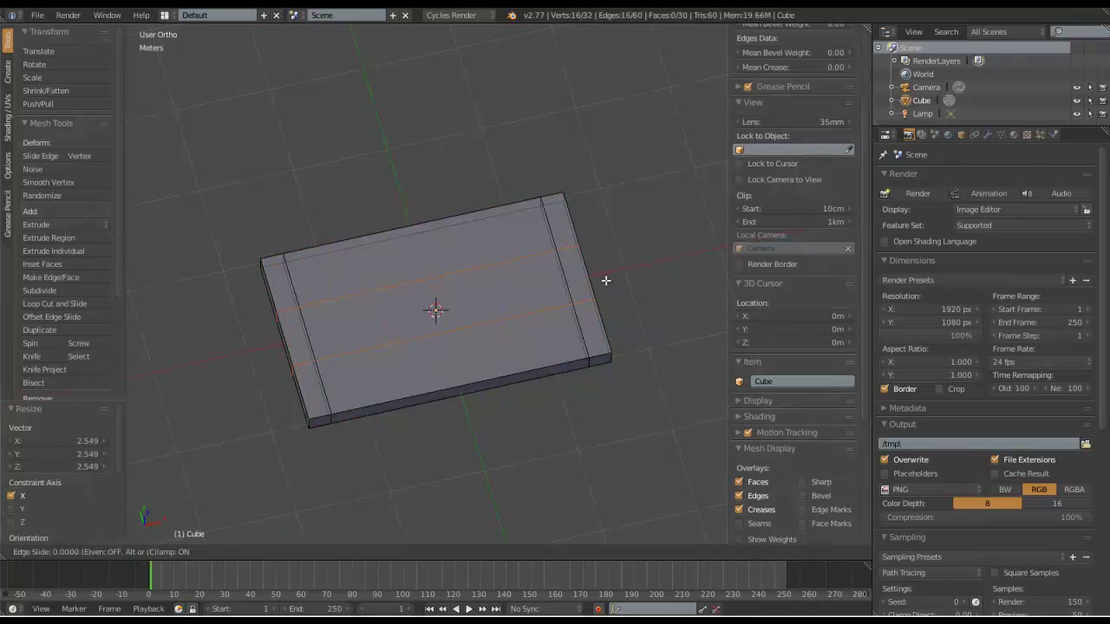
right_click(605, 281)
Spread the two lengthwise loop cuts along Y by a factor of about 2.25, leaving narrow strips along the slab's long sides.
key("s")
key("y")
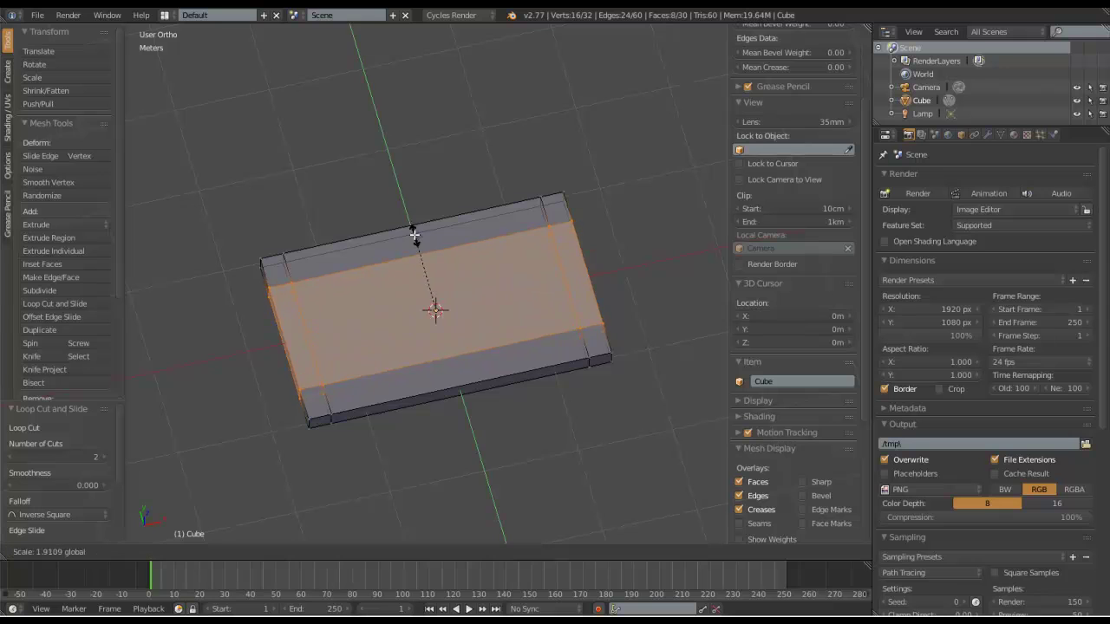
left_click(413, 215)
middle_click_drag(429, 271, 451, 257)
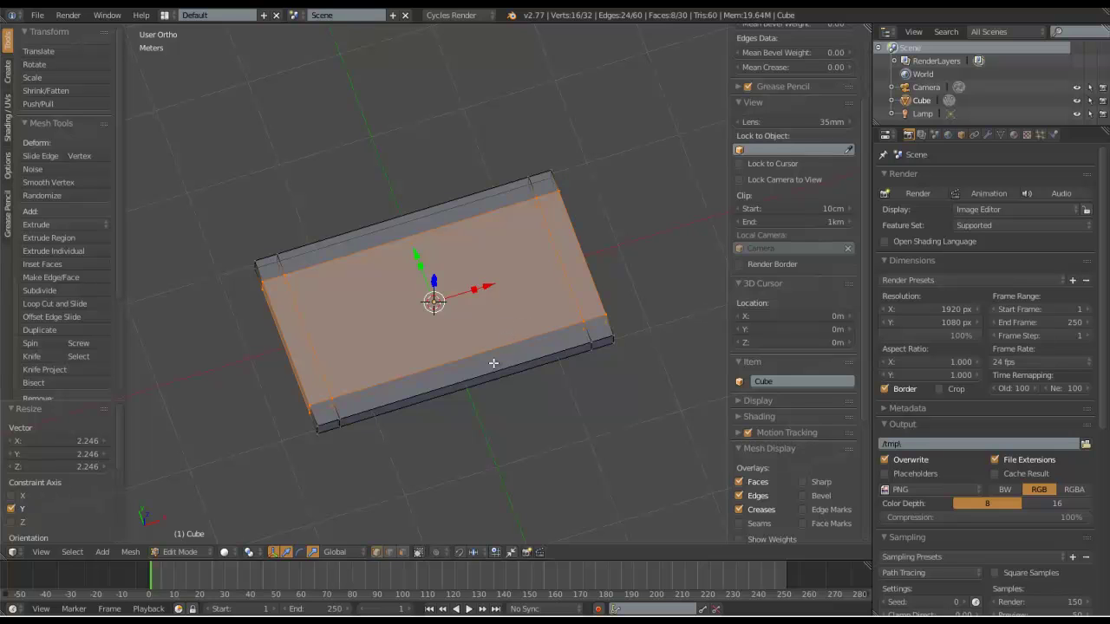
Switch to face selection and select the four small corner faces on the slab's underside.
middle_click_drag(493, 363, 511, 168)
key("ctrl+Tab")
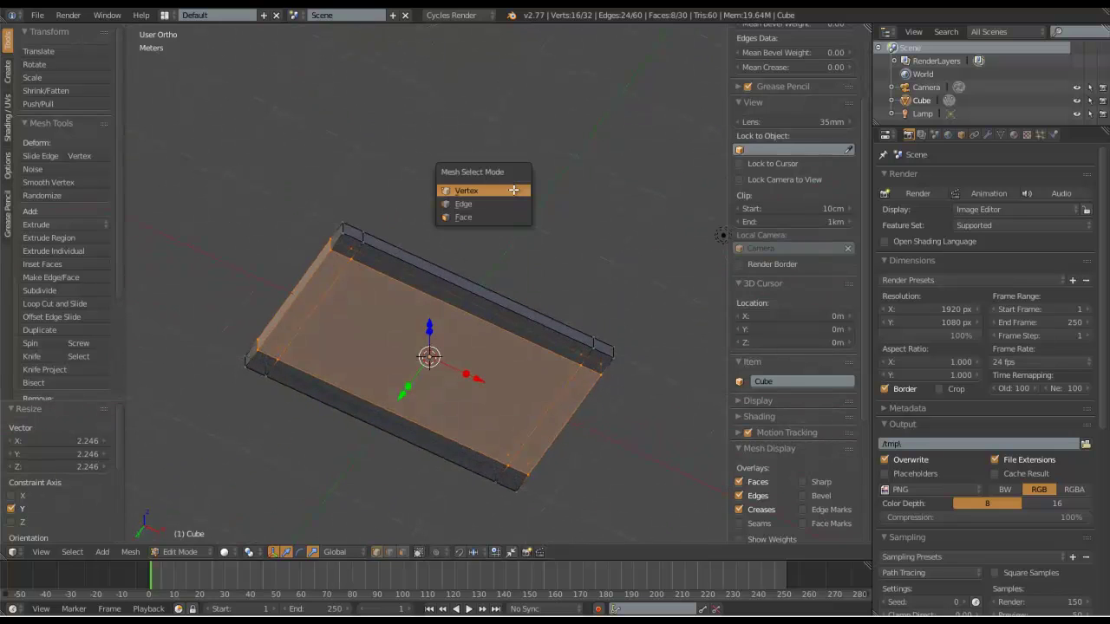
left_click(447, 217)
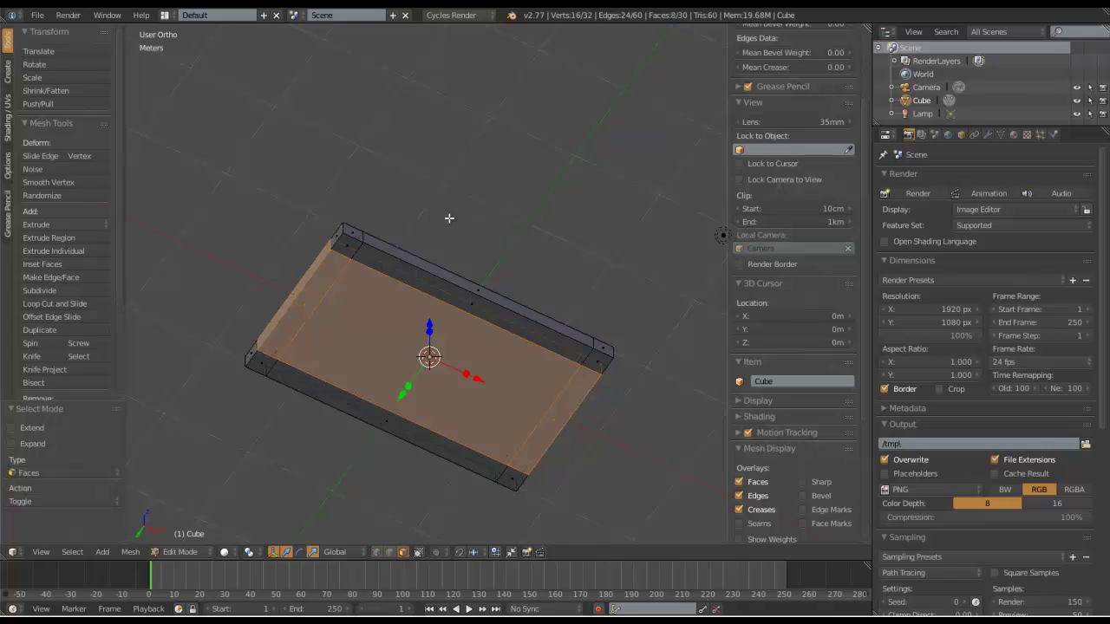
right_click(352, 245)
right_click(599, 361, "shift")
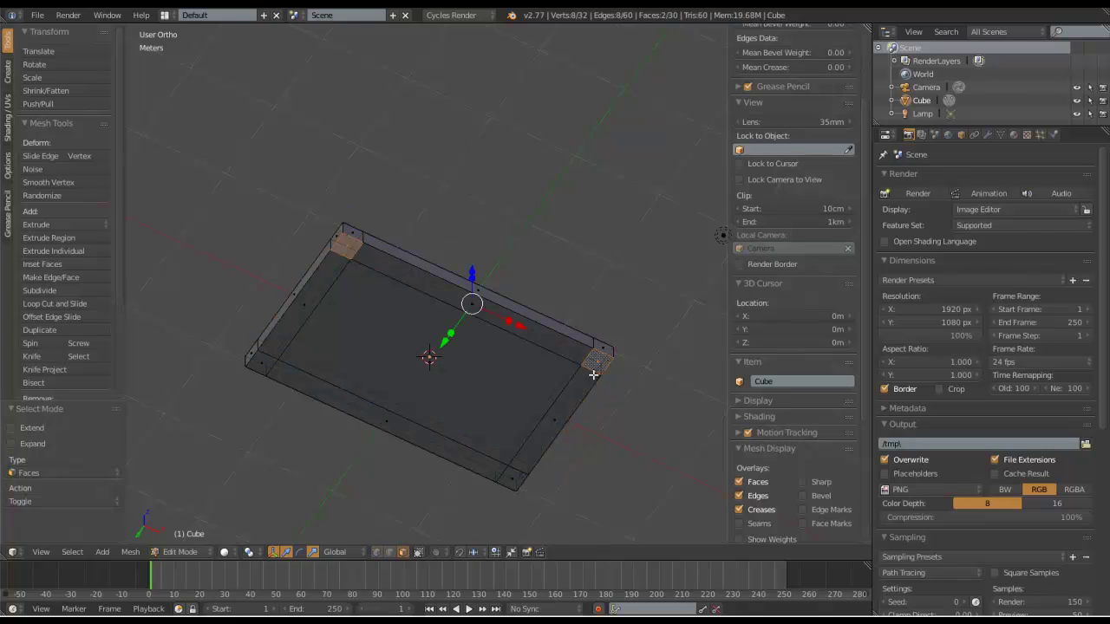
right_click(514, 474, "shift")
right_click(253, 361, "shift")
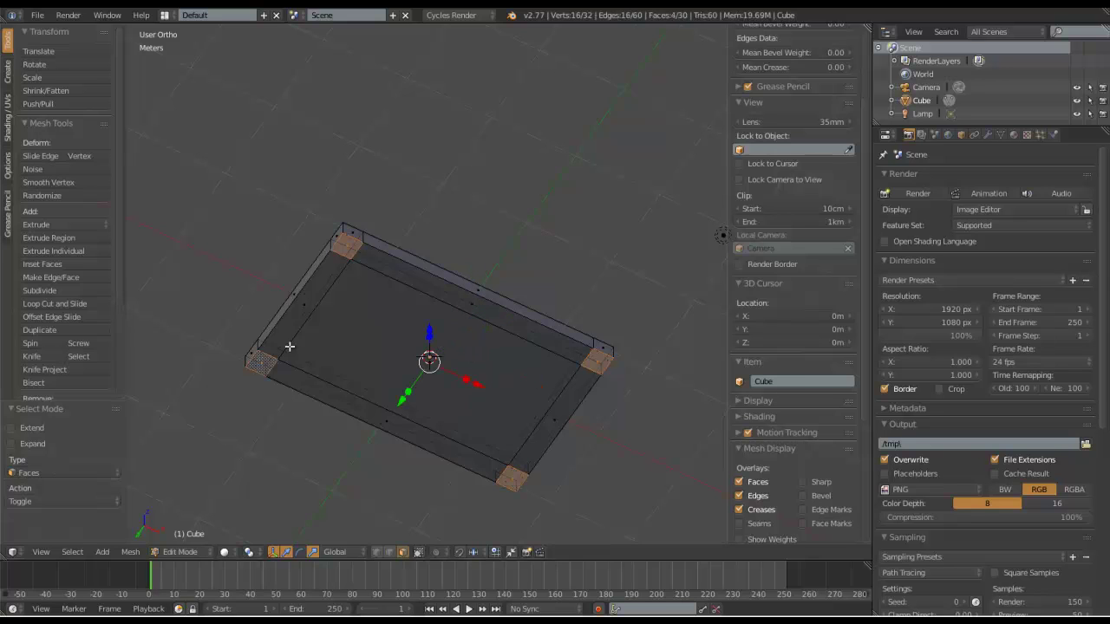
Extrude the four corner faces downward about 1.47 m in front view to form table legs, and return to Object Mode.
middle_click_drag(471, 257, 476, 201)
key("KP_1")
scroll(469, 240, "down", 2)
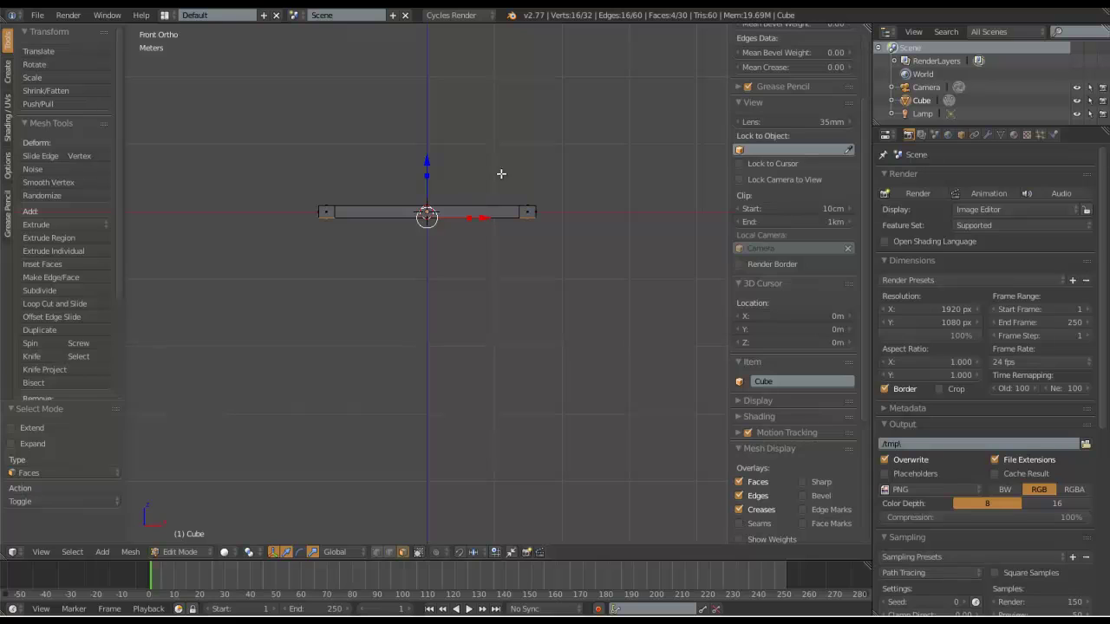
key("e")
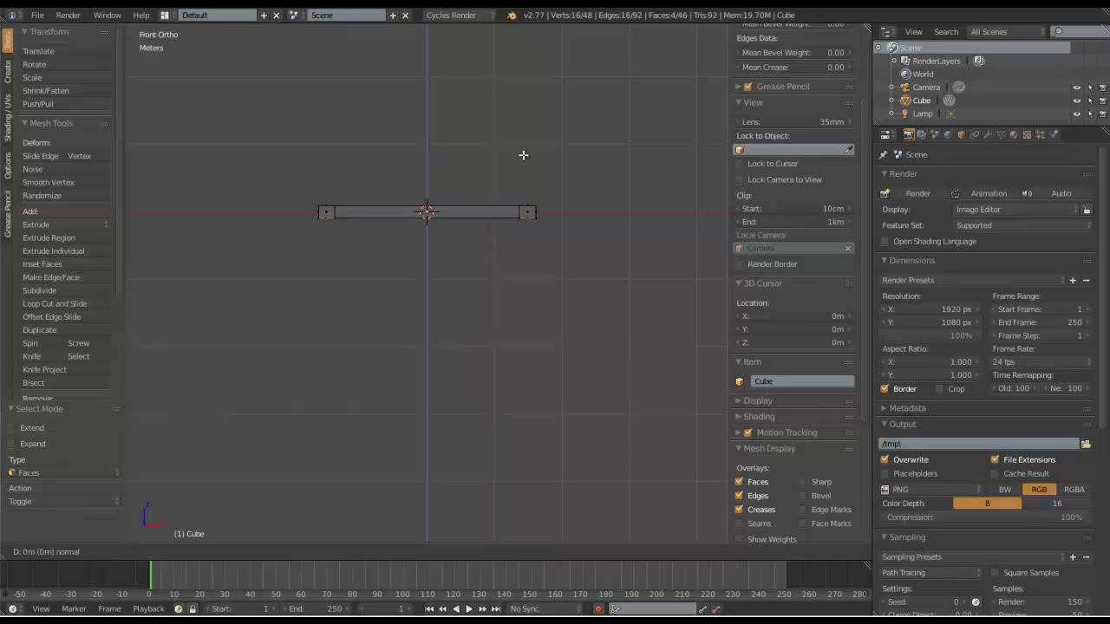
left_click(528, 253)
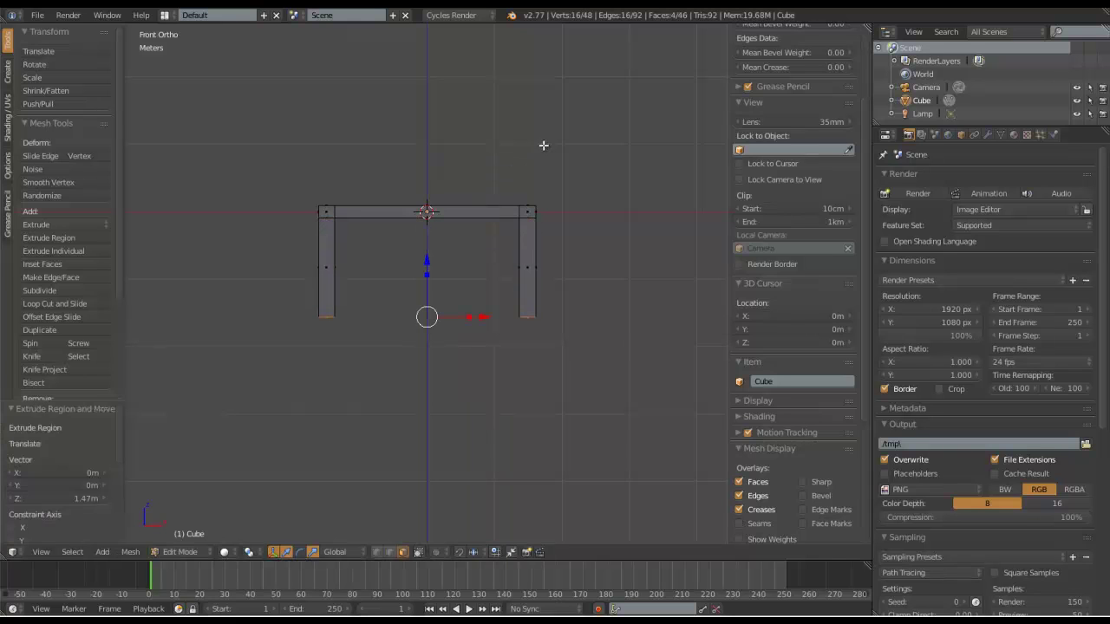
middle_click_drag(543, 145, 555, 234)
scroll(555, 234, "up", 2)
scroll(511, 247, "down", 2)
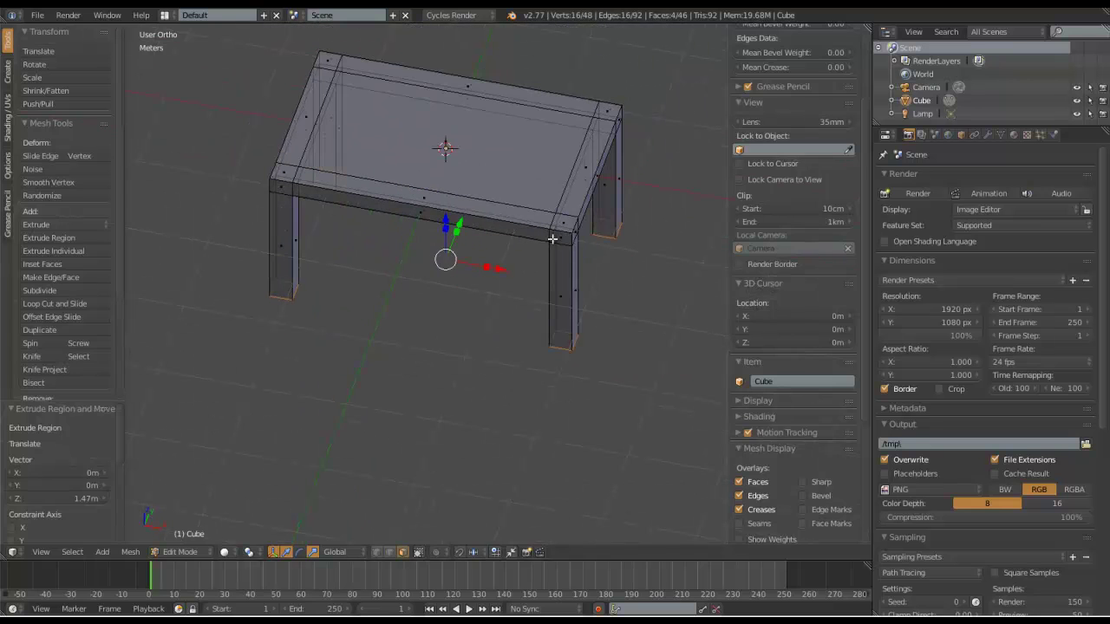
key("Tab")
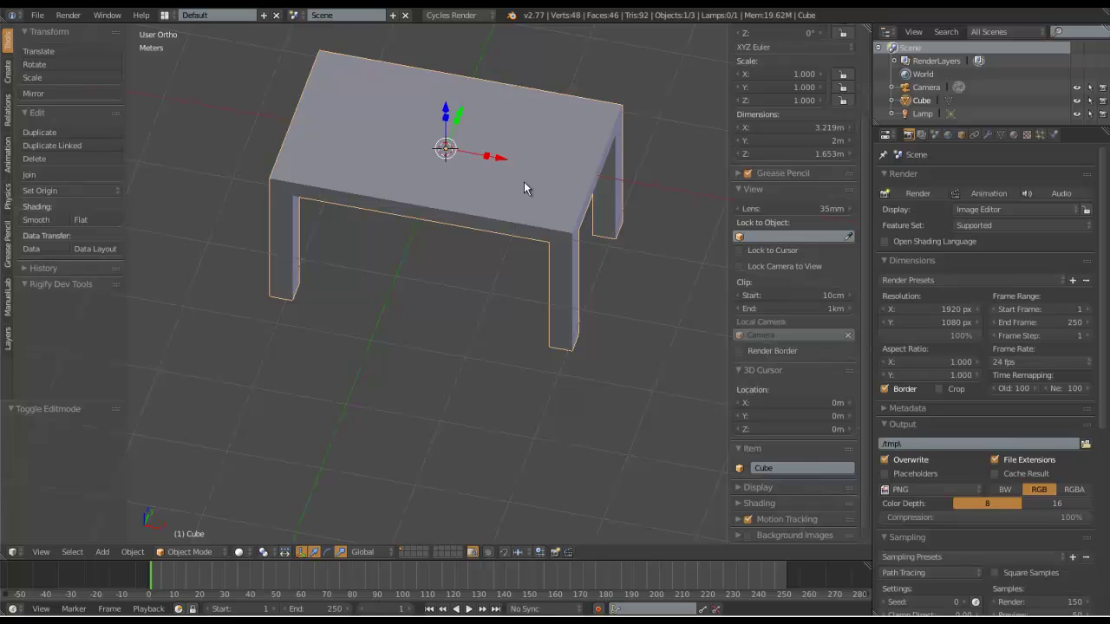
middle_click_drag(480, 202, 437, 279, "shift")
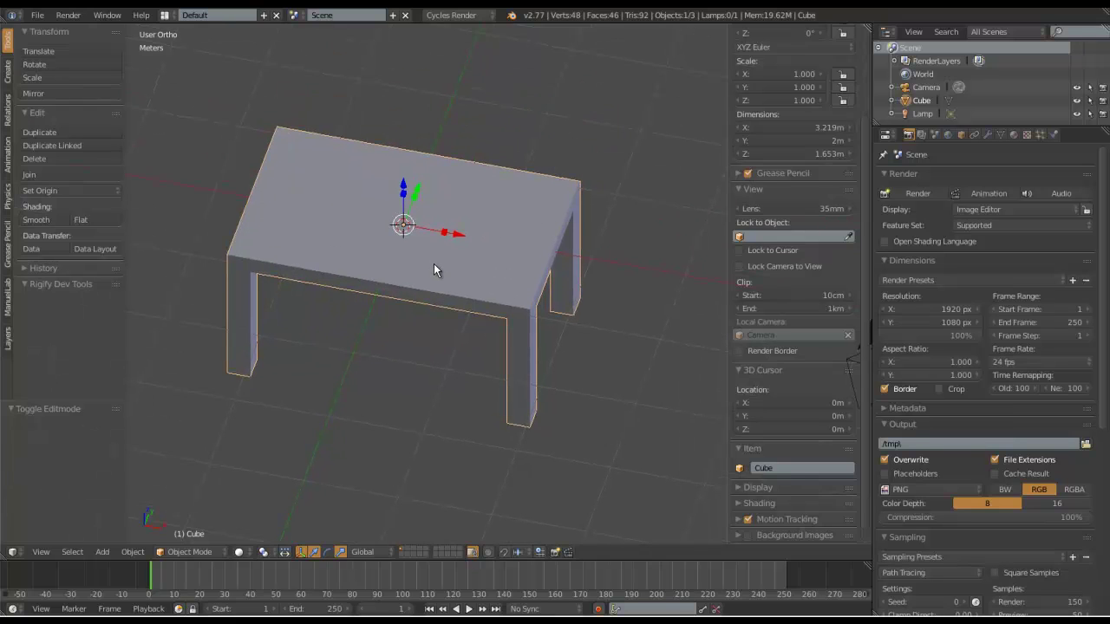
middle_click_drag(436, 259, 414, 245)
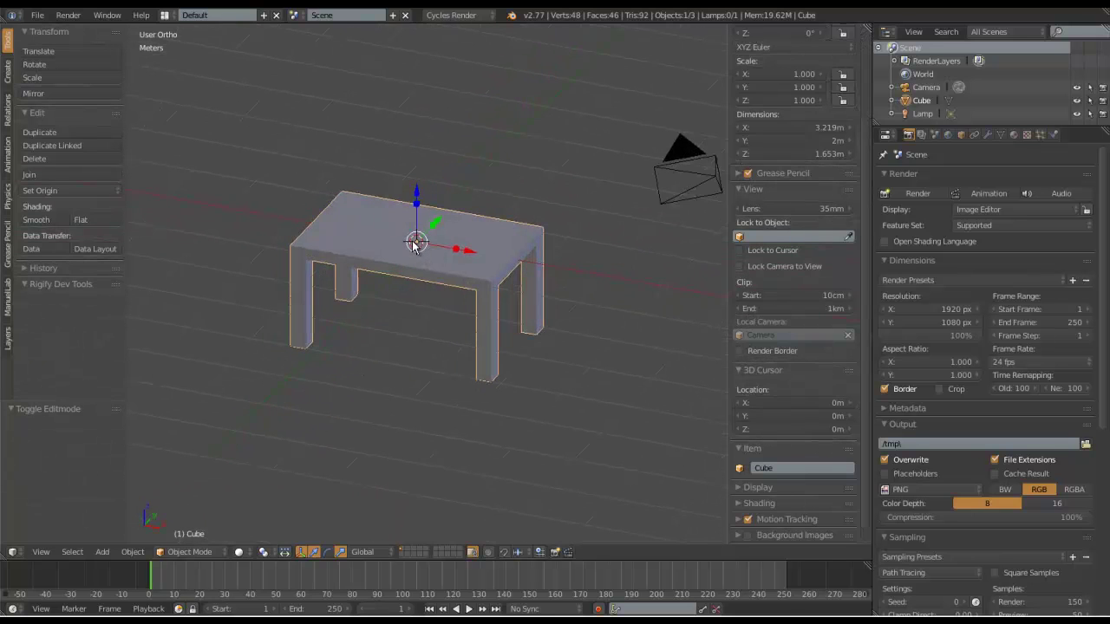
scroll(799, 144, "up", 3)
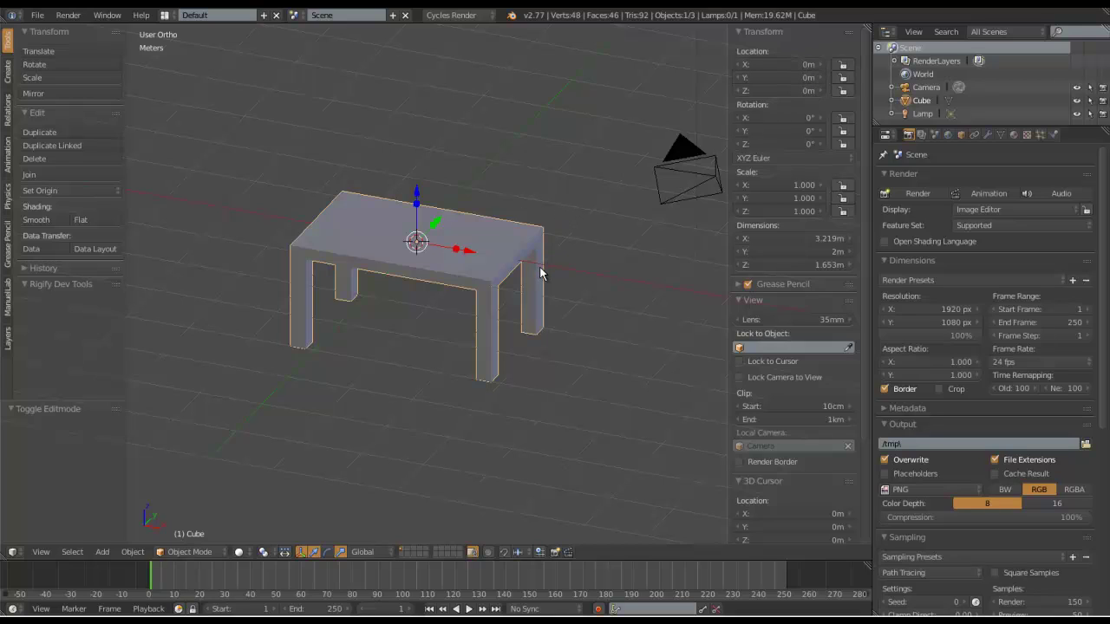
middle_click_drag(540, 269, 515, 257)
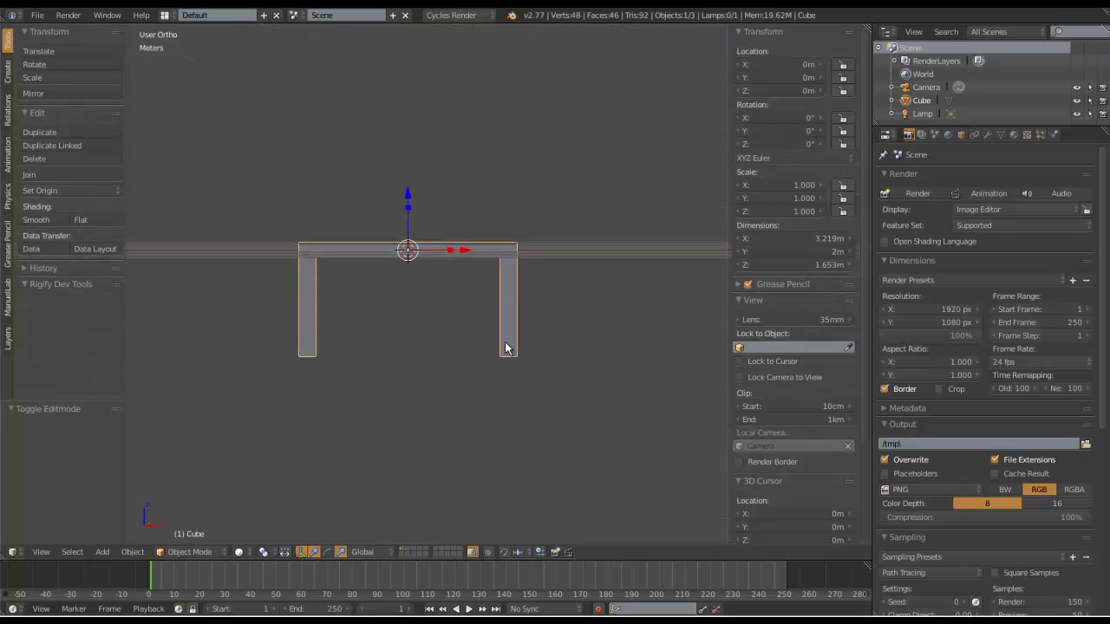
middle_click_drag(535, 272, 507, 299)
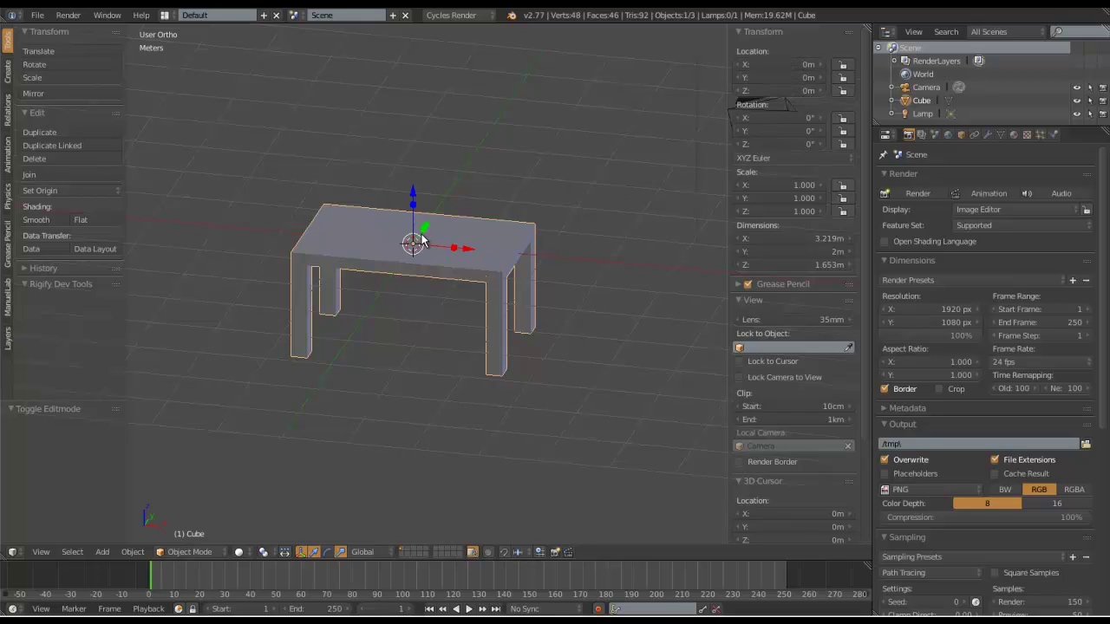
Raise the whole table mesh about 1.56 m along Z in Edit Mode so its legs stand at origin level, and return to Object Mode.
key("Tab")
key("a")
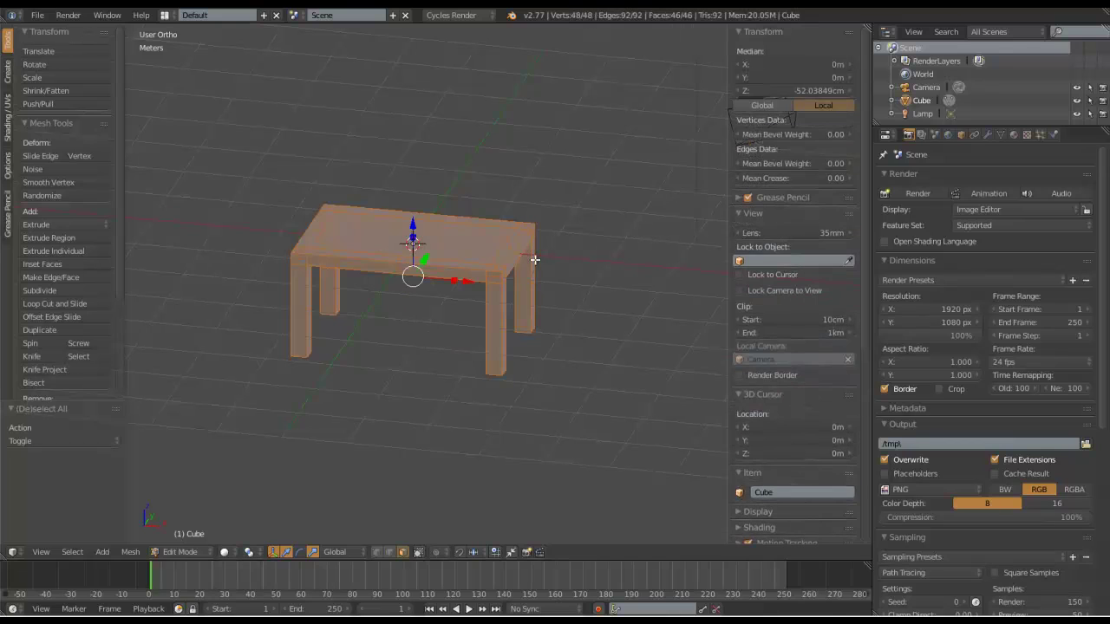
key("KP_1")
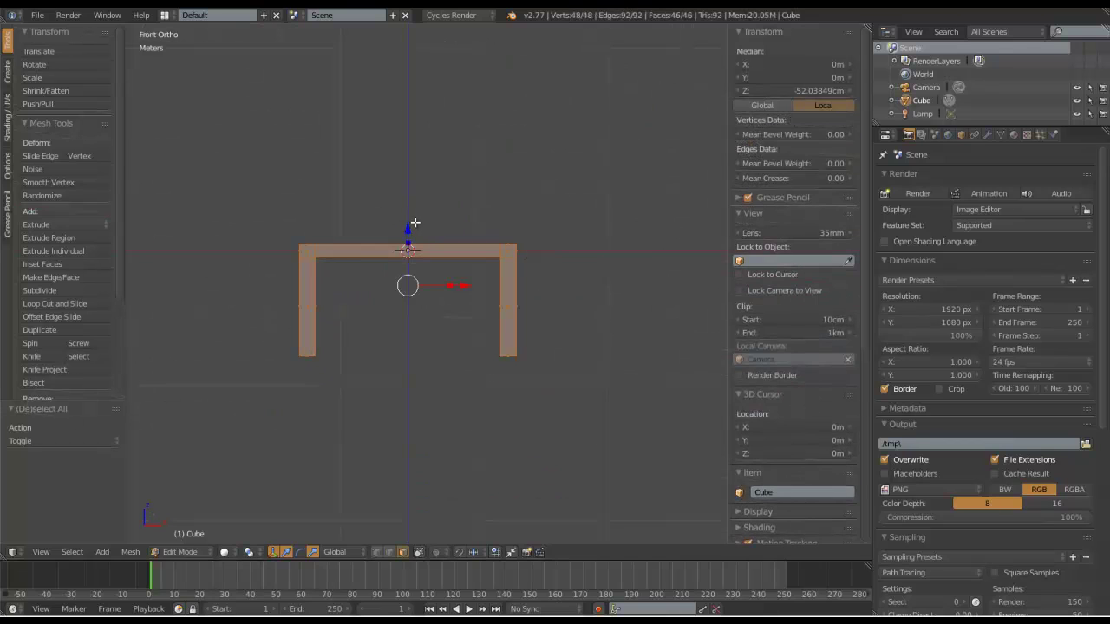
left_click_drag(408, 227, 424, 122)
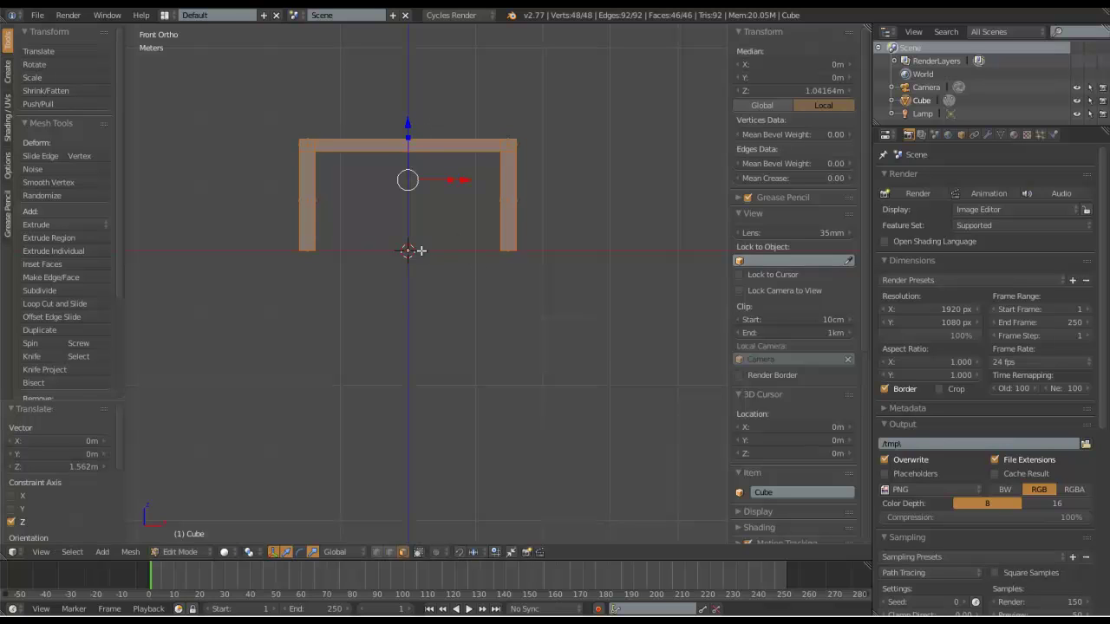
middle_click_drag(542, 250, 607, 228)
key("Tab")
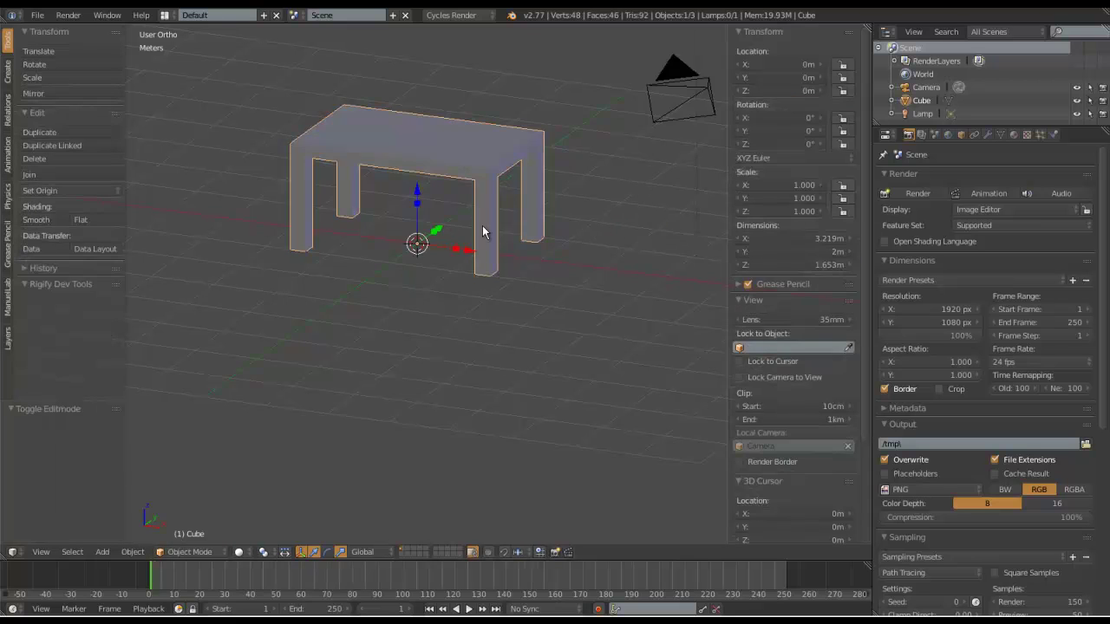
Try scaling the table up uniformly from its floor-level origin in Object Mode, and cancel the scaling.
middle_click_drag(486, 231, 490, 247)
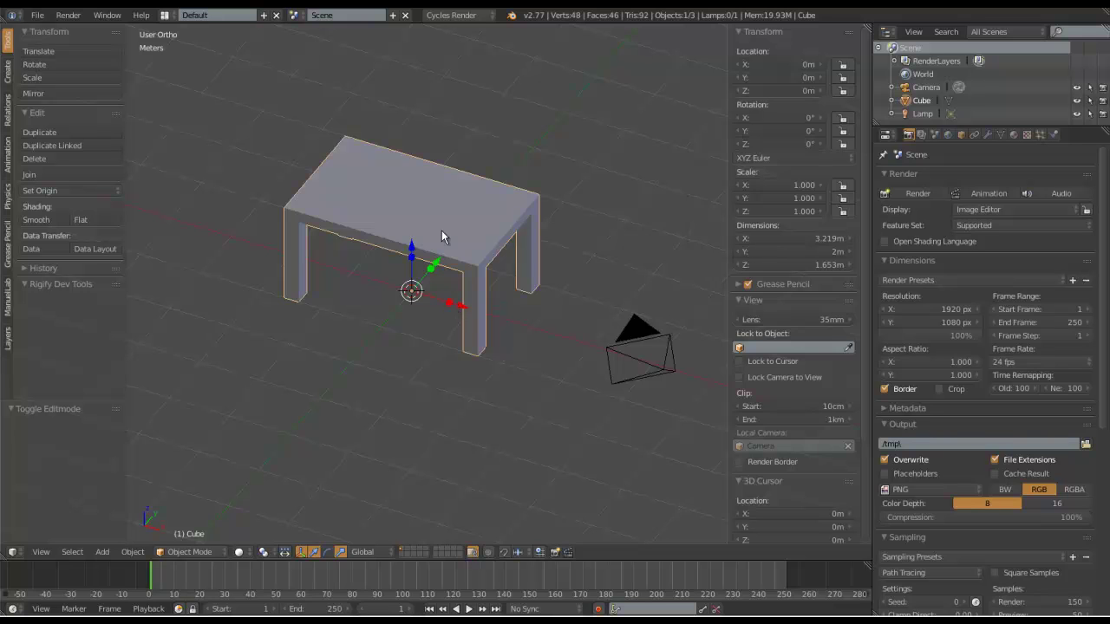
middle_click_drag(337, 326, 365, 311)
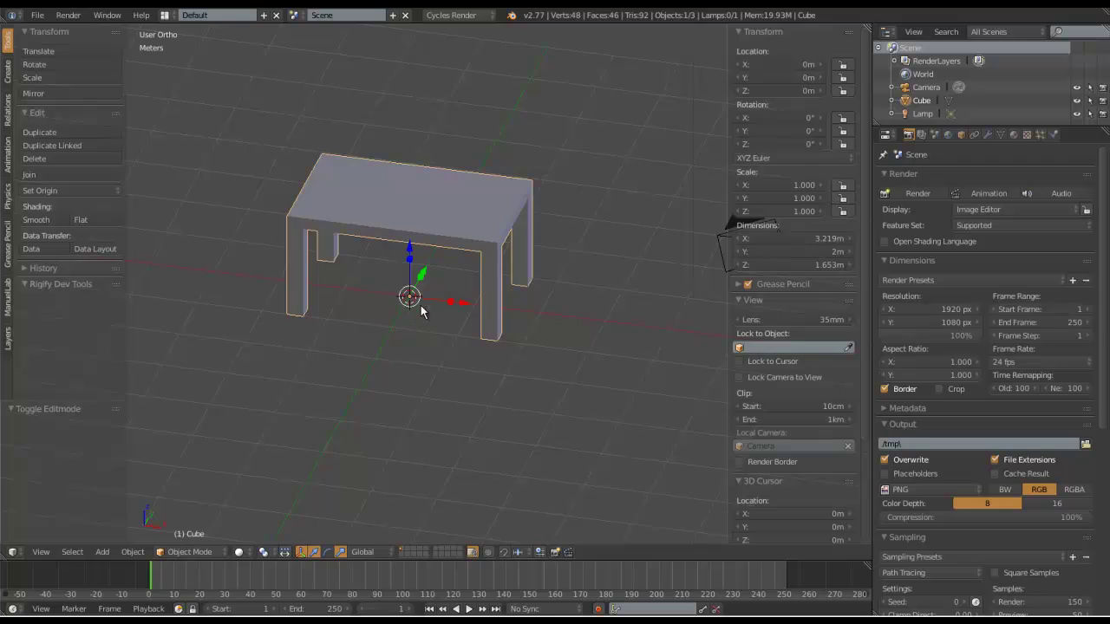
scroll(425, 302, "up", 2)
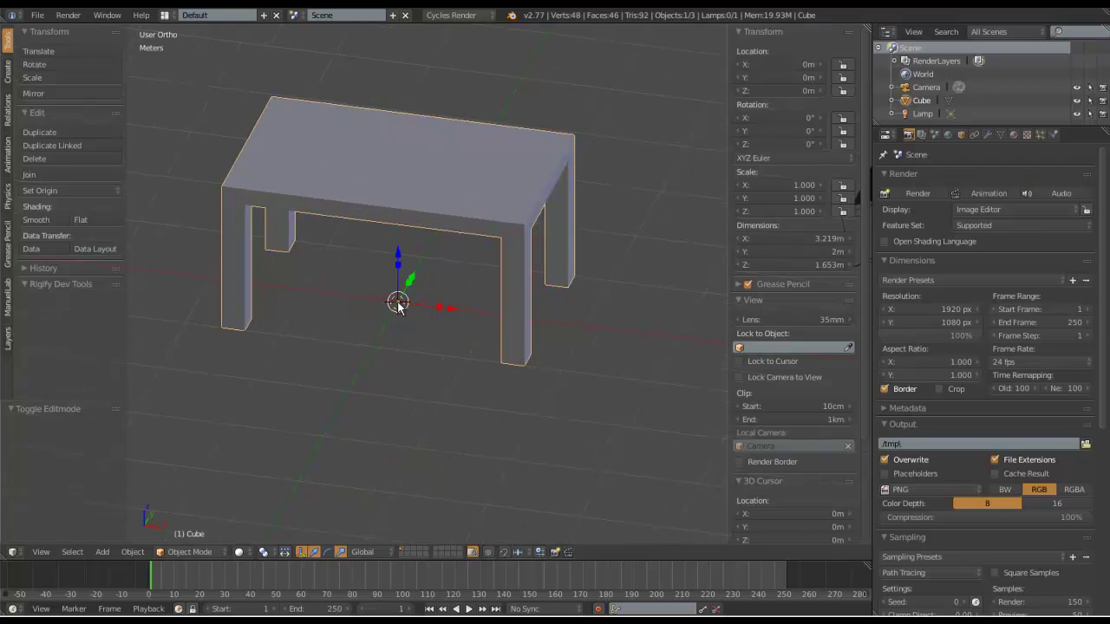
scroll(397, 304, "down", 7)
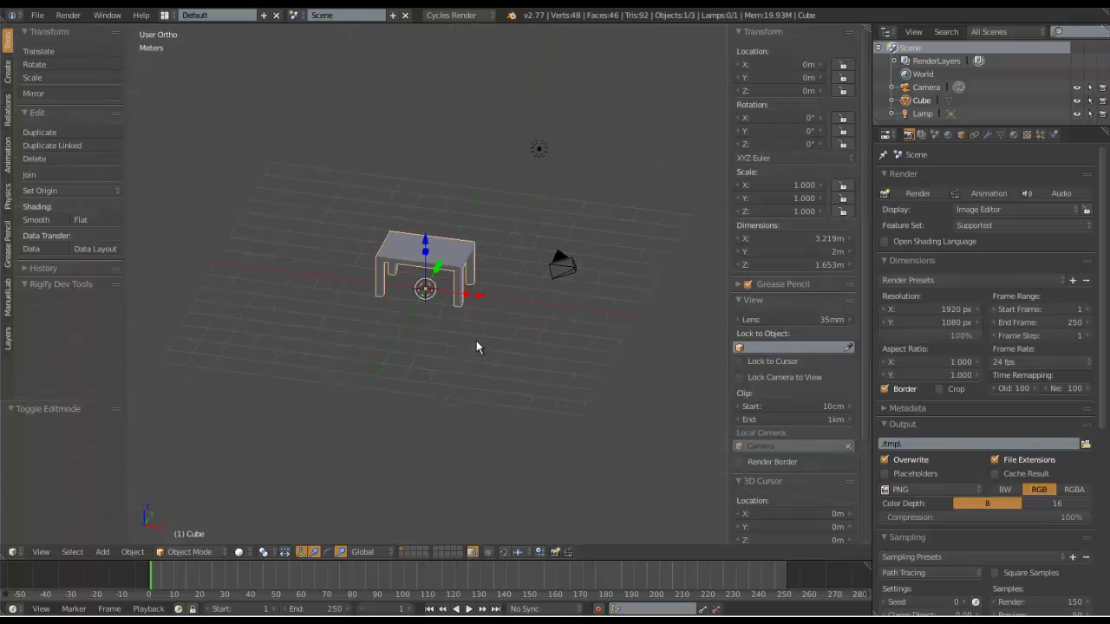
key("s")
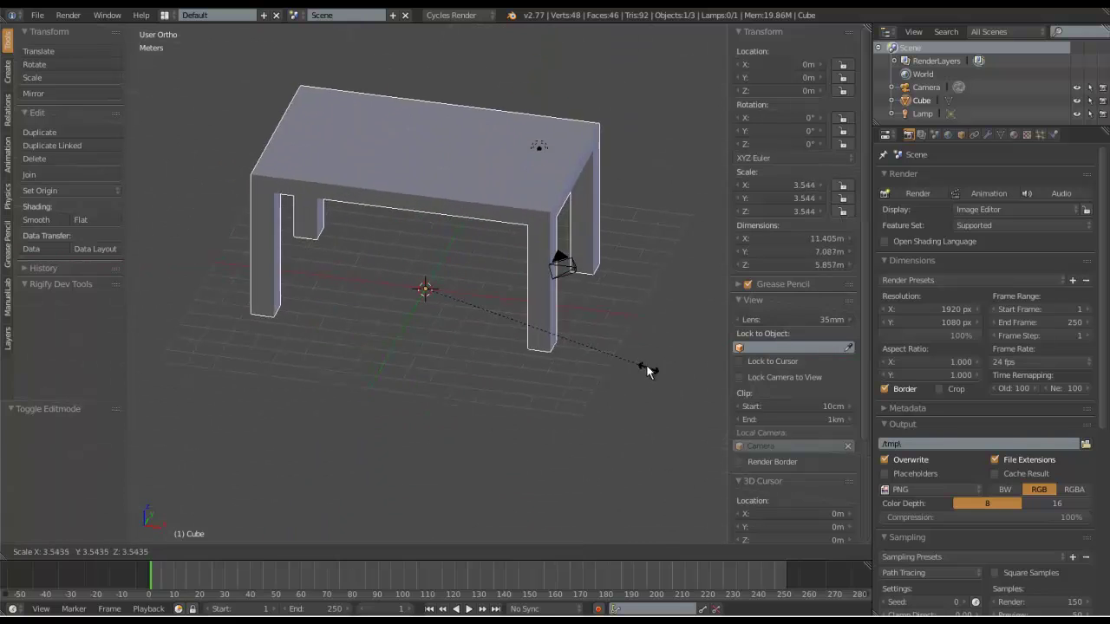
right_click(499, 311)
scroll(500, 310, "up", 4)
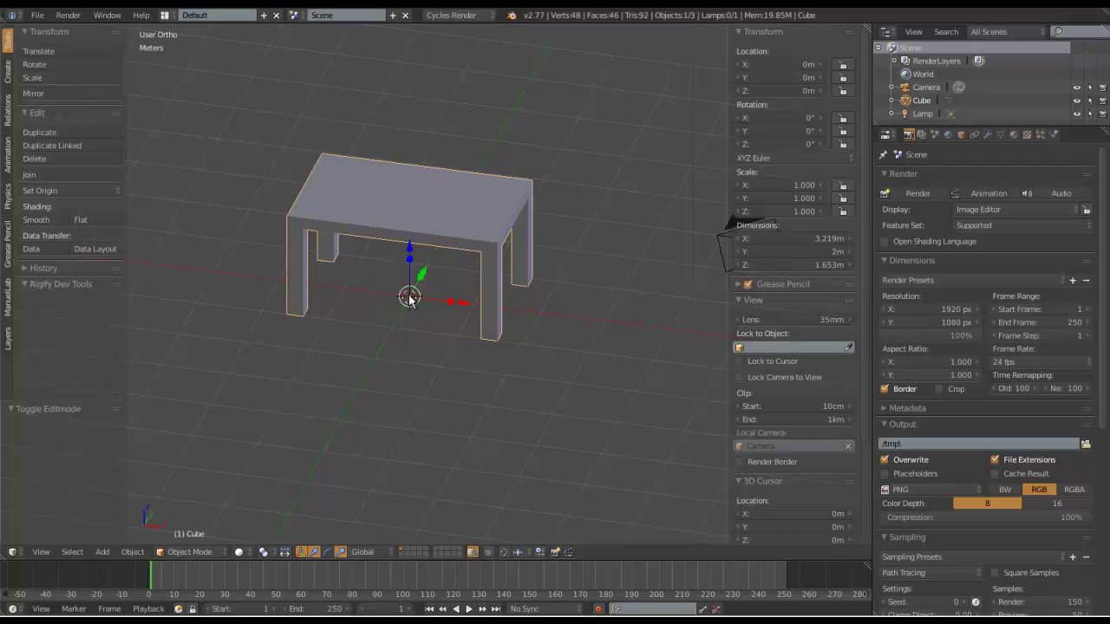
Put the table in Edit Mode and check the Pivot Point options, keeping Median Point.
scroll(411, 302, "down", 2)
middle_click_drag(412, 306, 486, 295)
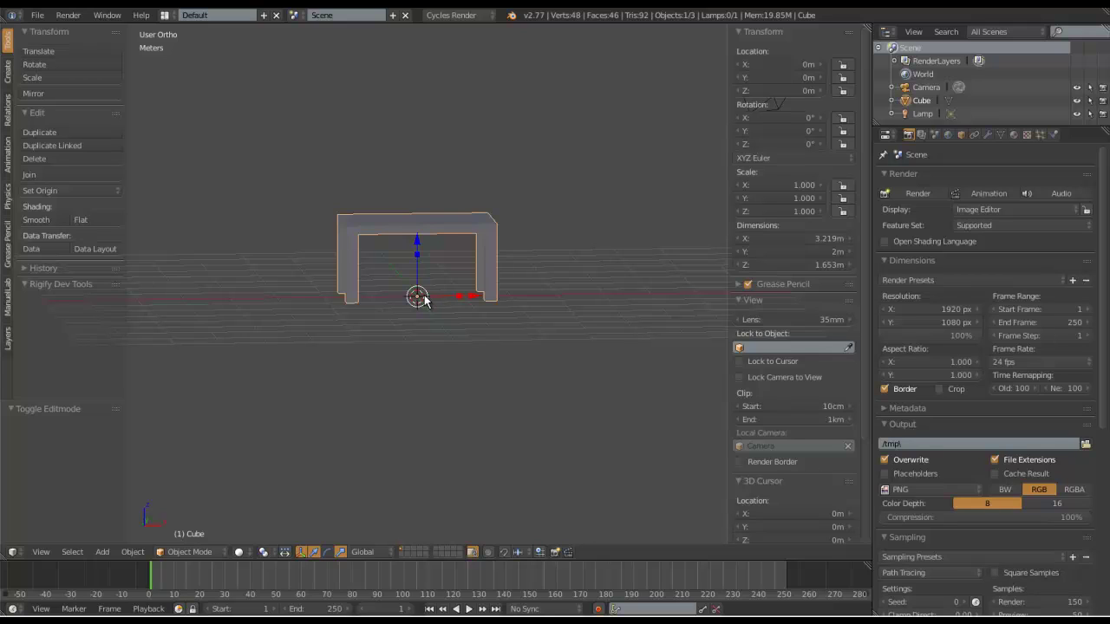
key("KP_1")
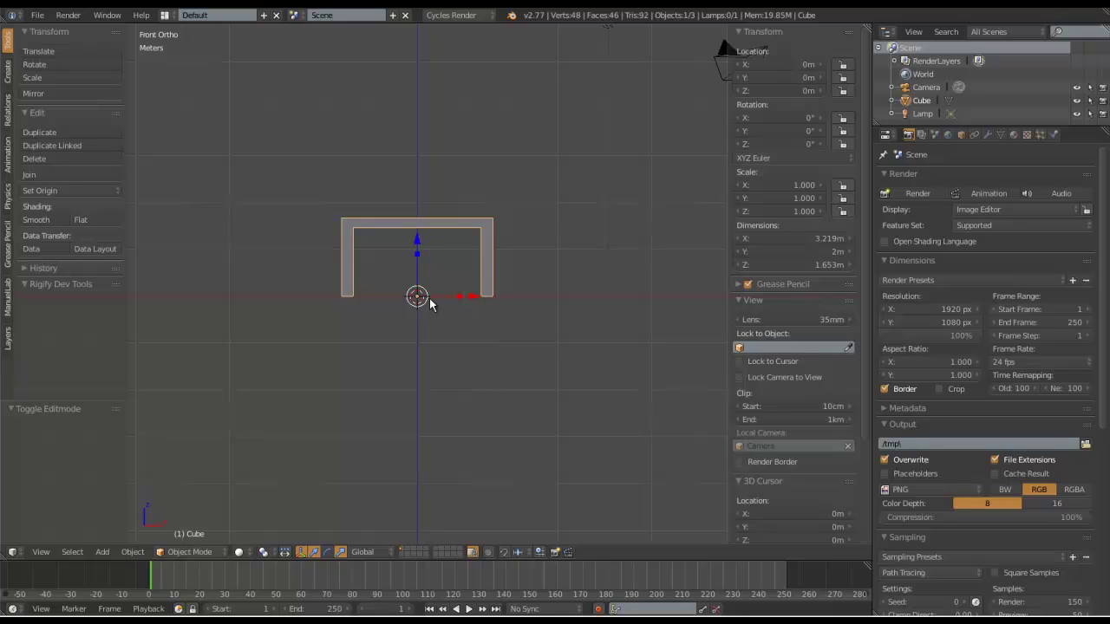
key("Tab")
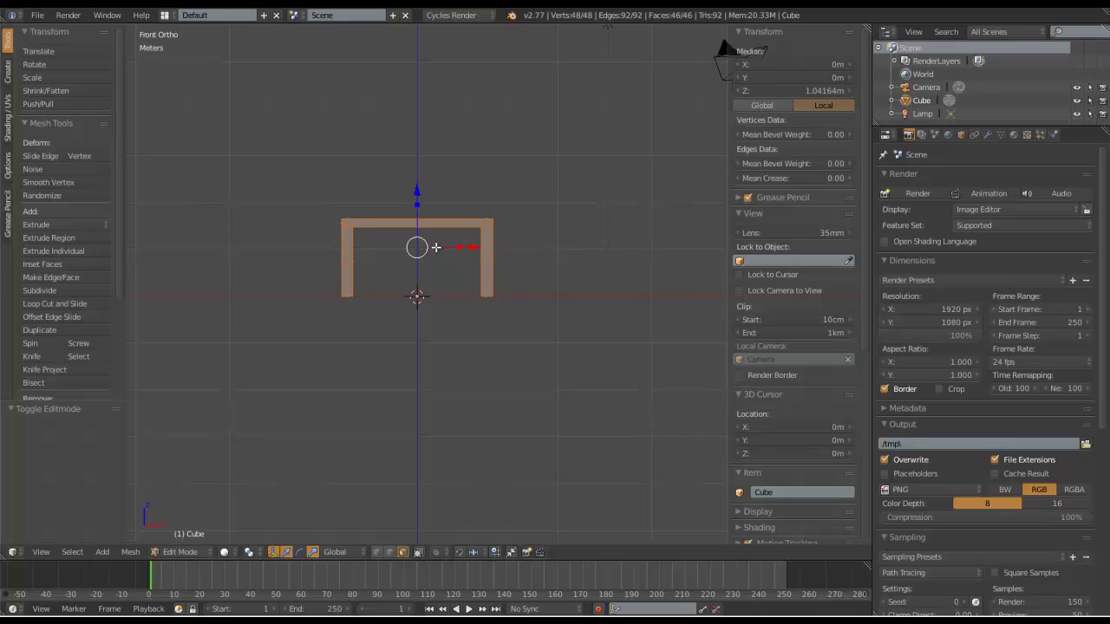
left_click(249, 552)
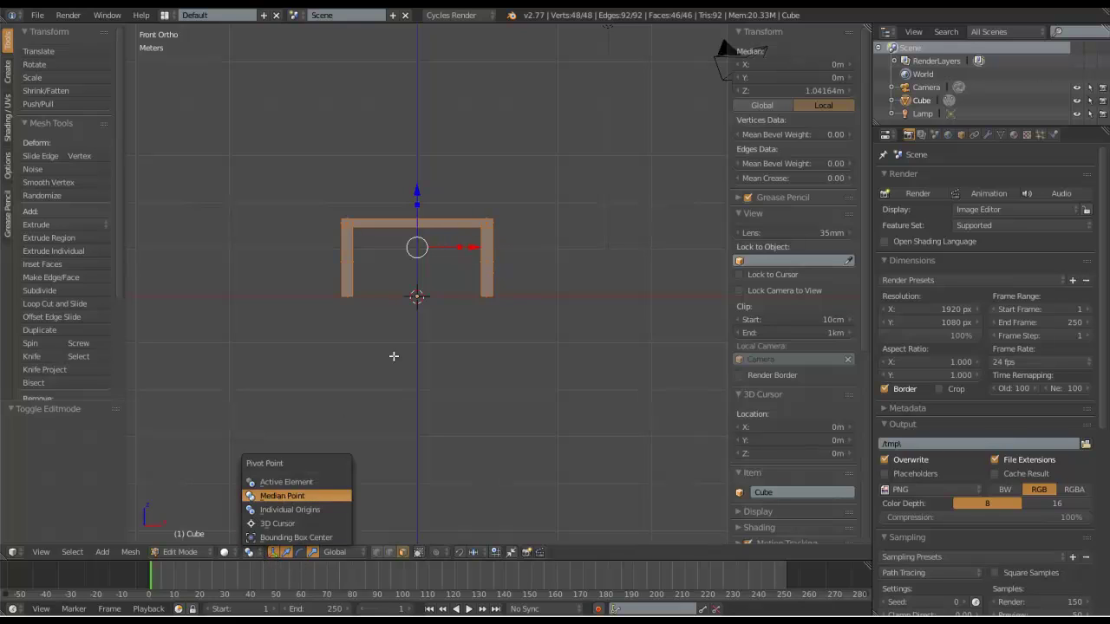
scroll(419, 236, "up", 3)
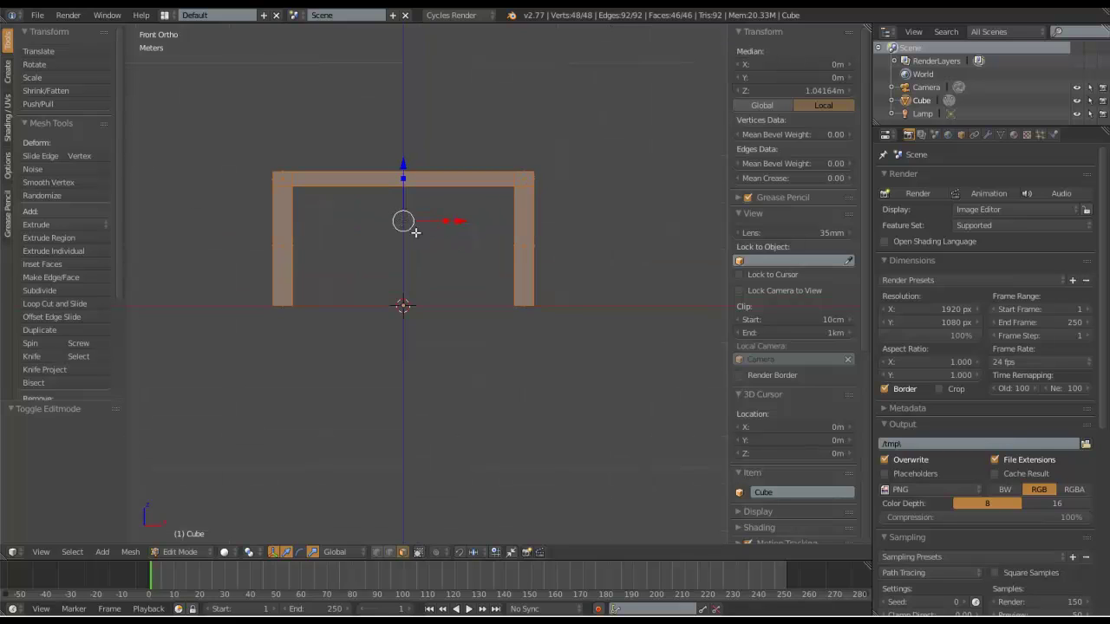
middle_click_drag(528, 193, 500, 223)
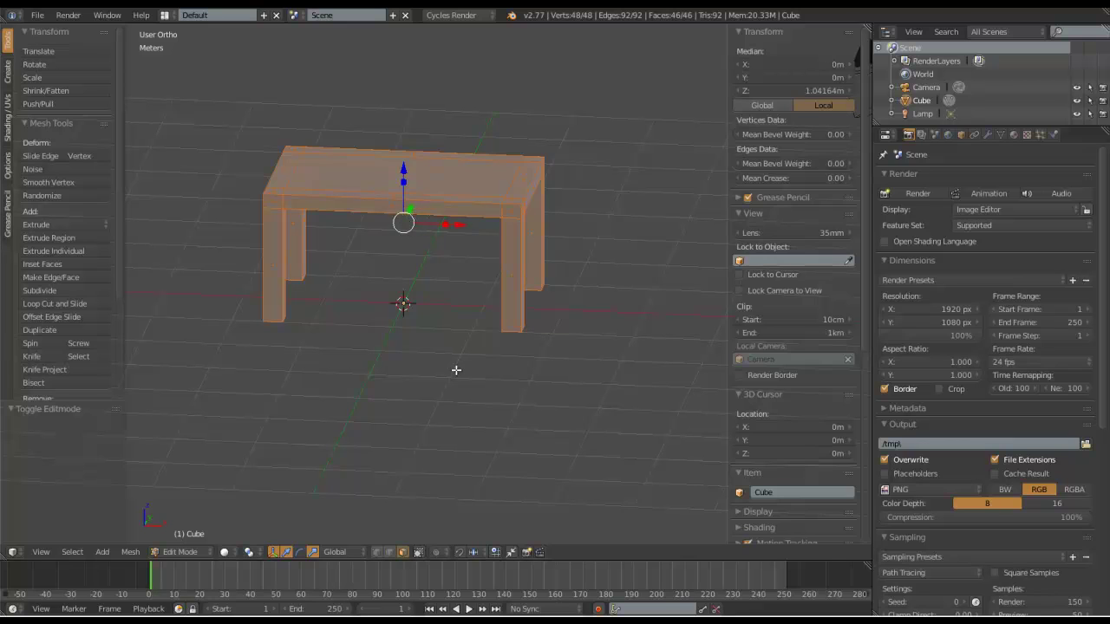
Try scaling the whole table mesh uniformly about its median point in front view, and restore its size.
key("KP_1")
key("s")
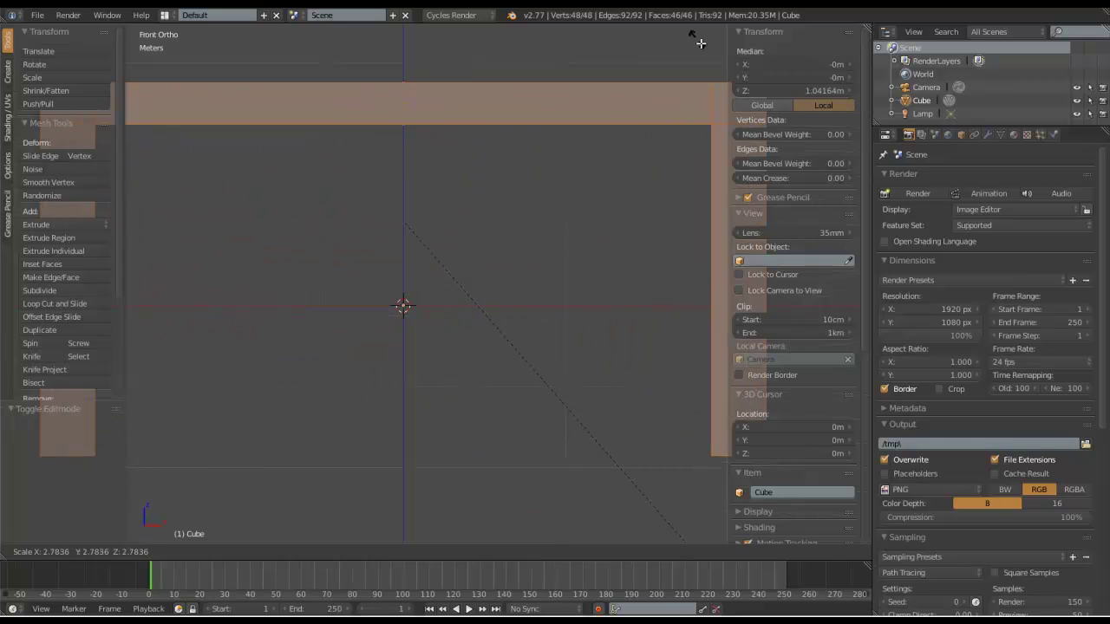
left_click(466, 295)
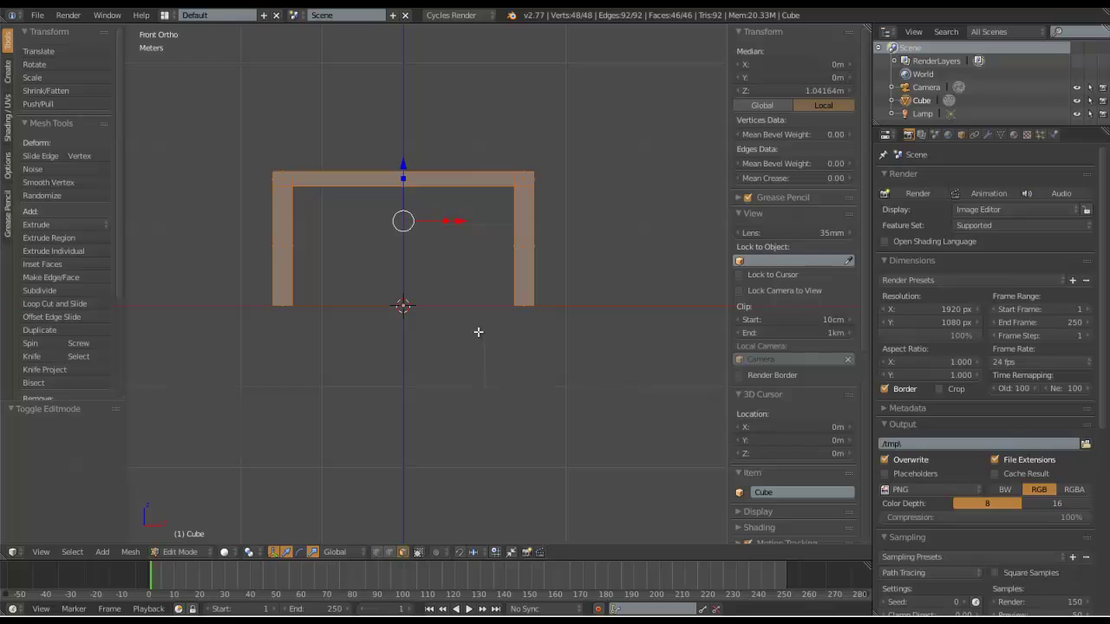
Try enlarging the whole table mesh in Edit Mode once more, cancel the scaling, and return to Object Mode.
key("s")
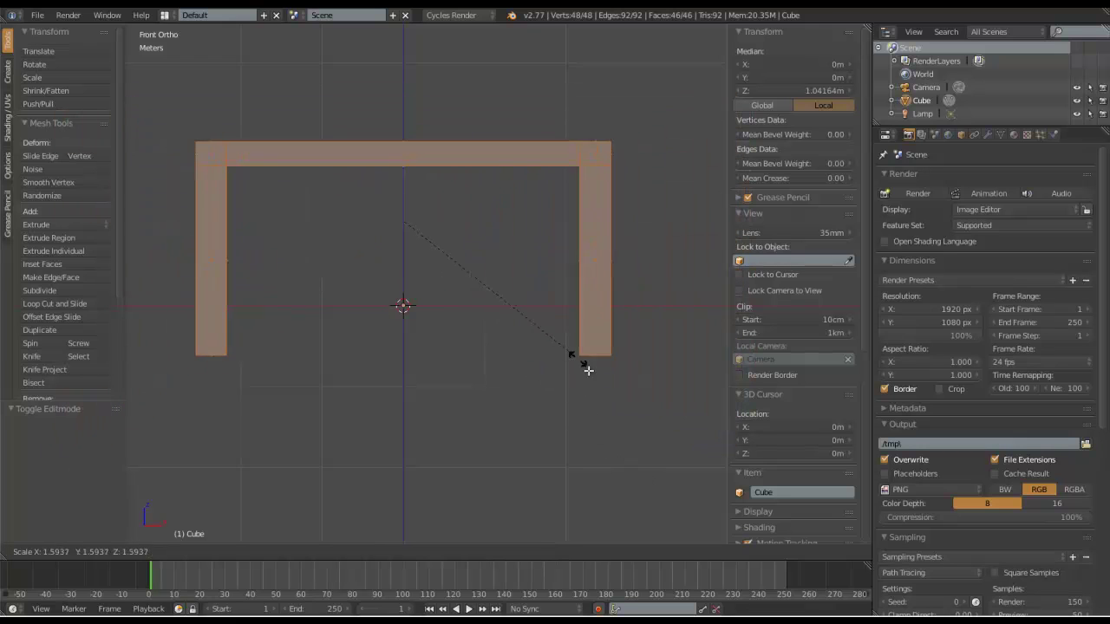
right_click(605, 373)
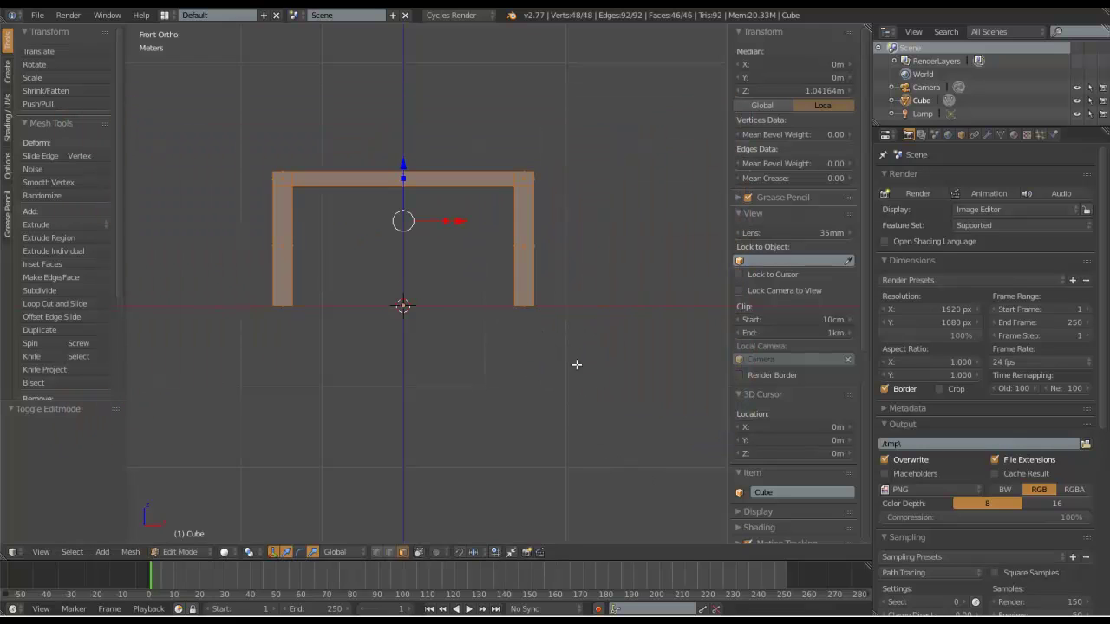
key("Tab")
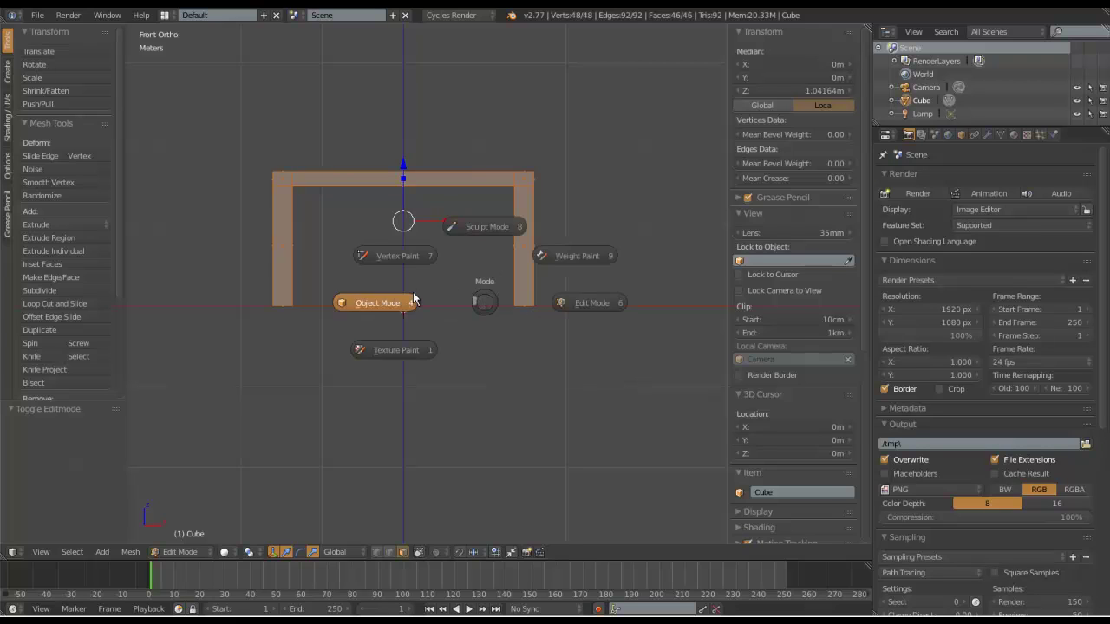
left_click(405, 309)
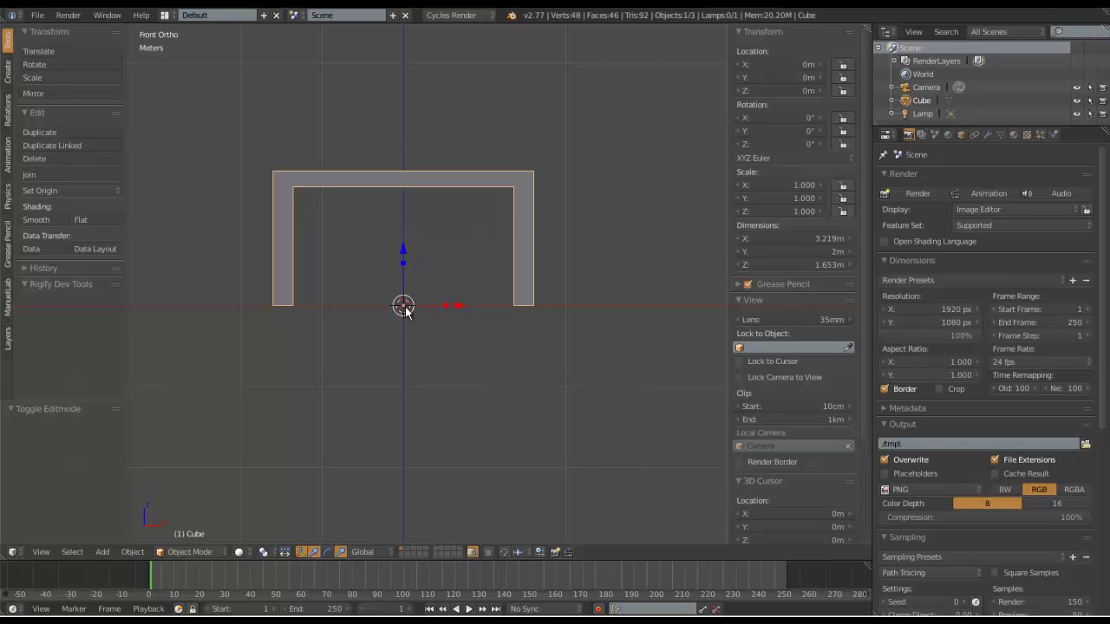
Add a mesh plane at the 3D cursor and rotate it 90° in front view so it stands upright as a wall.
middle_click_drag(424, 275, 387, 320)
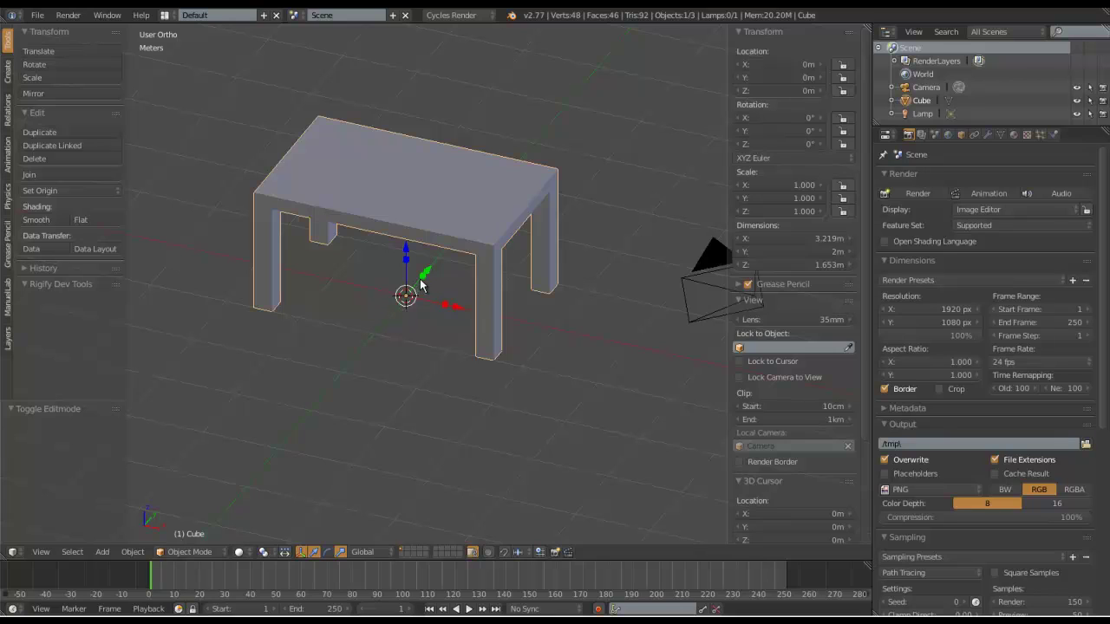
scroll(417, 300, "down", 3)
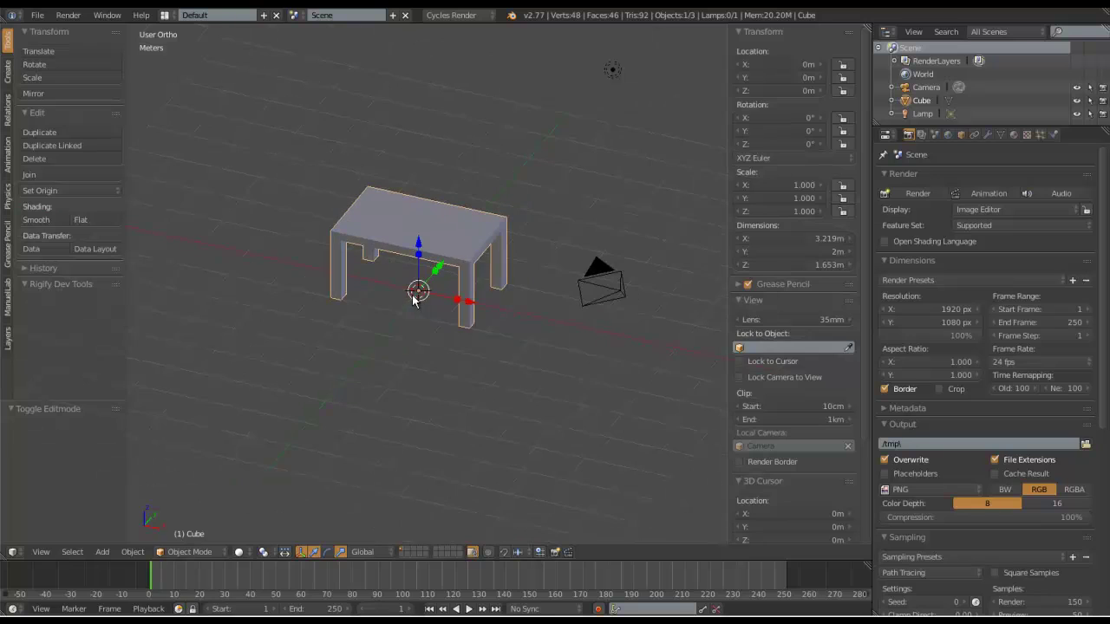
scroll(417, 295, "up", 1)
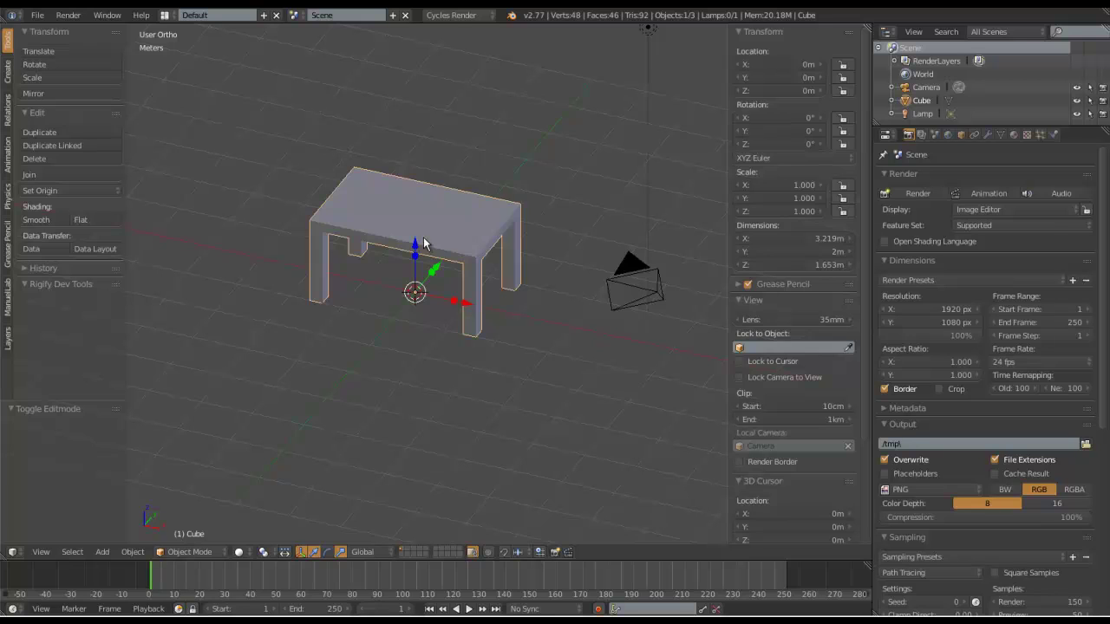
scroll(419, 274, "down", 3)
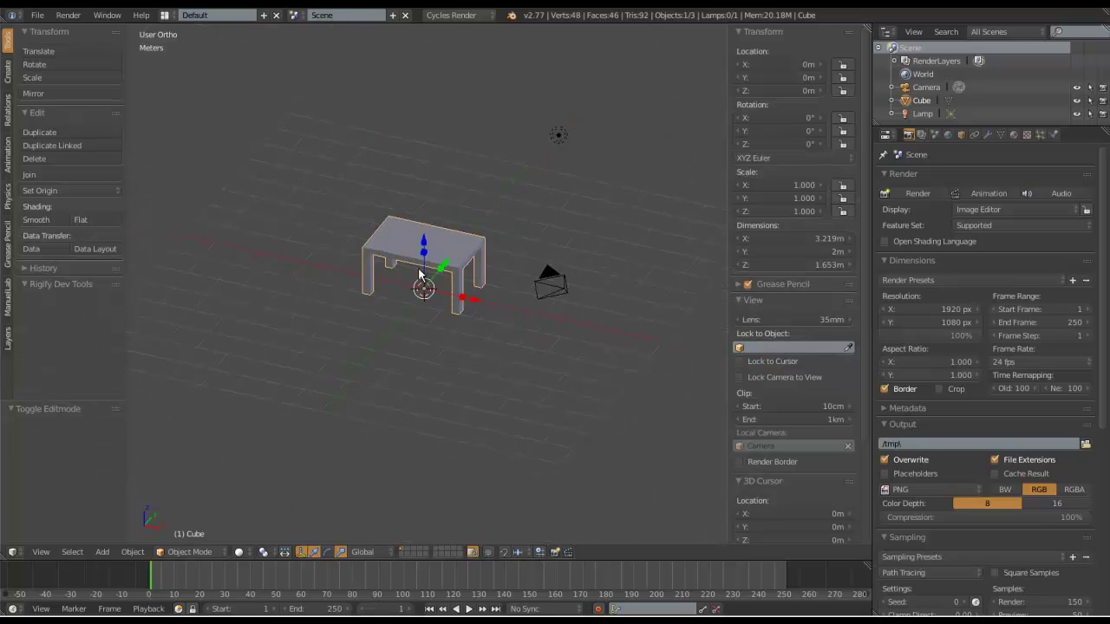
scroll(396, 227, "up", 3)
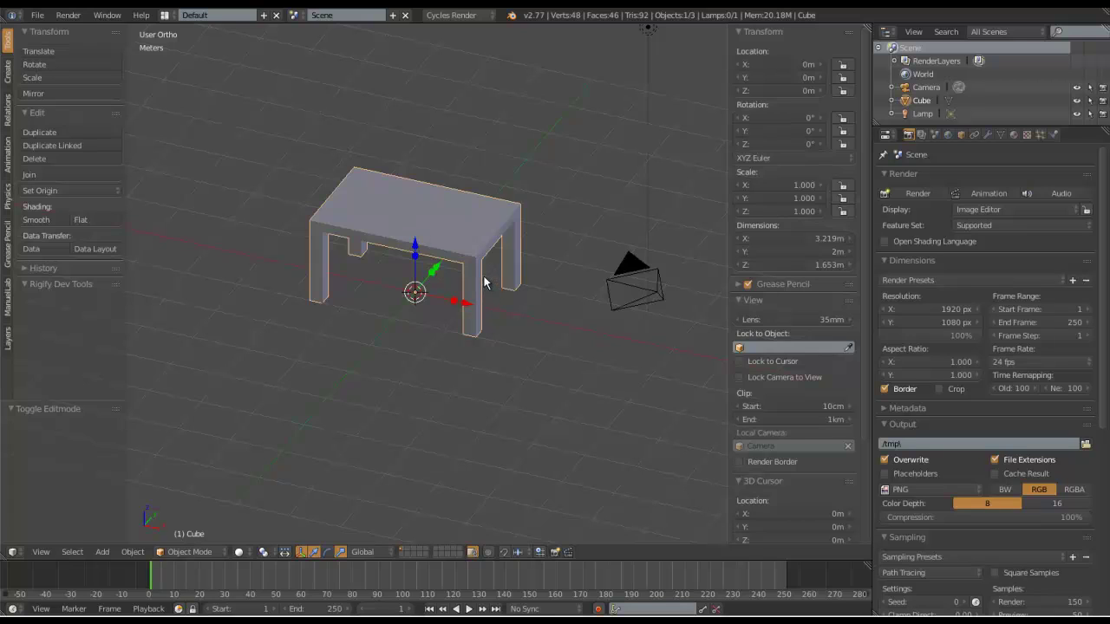
key("shift+a")
mouse_move(429, 286)
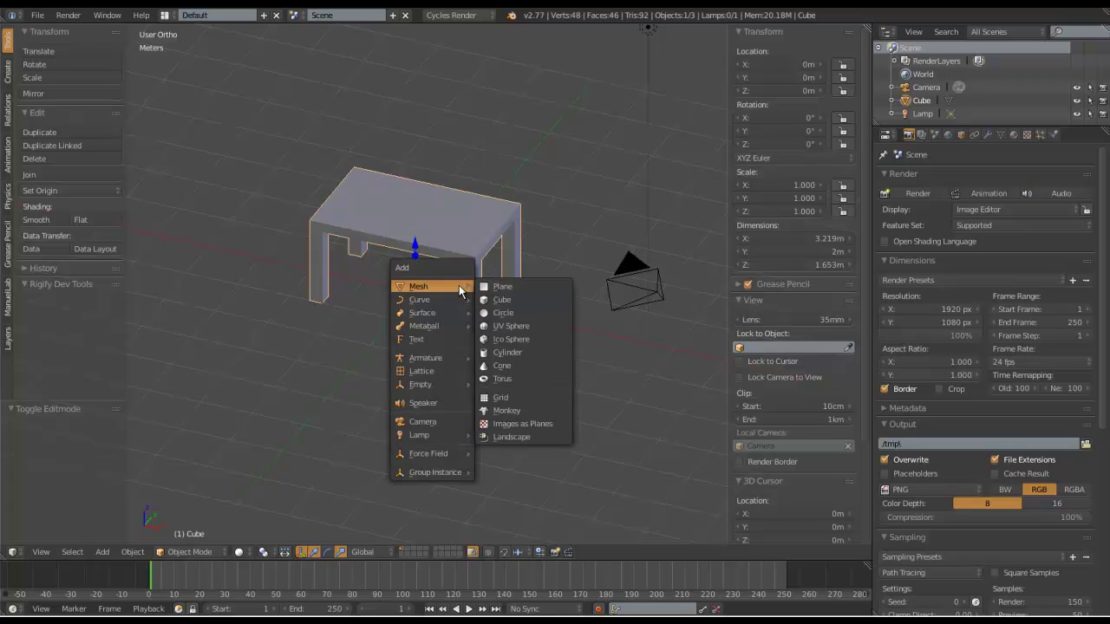
left_click(508, 288)
key("KP_1")
key("r")
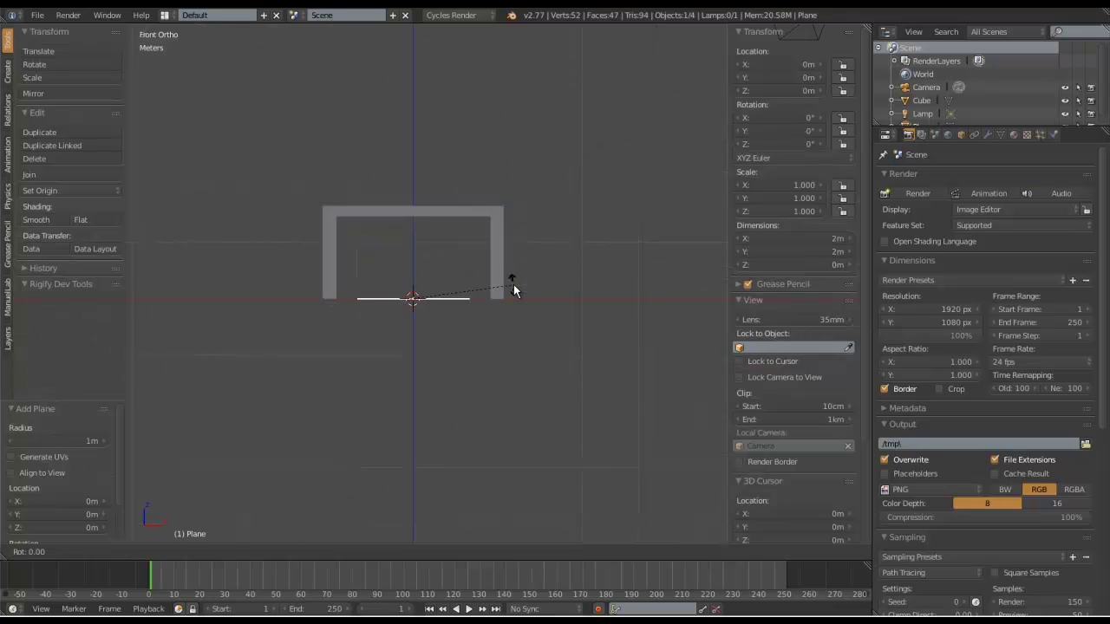
key("9")
key("0")
key("Return")
Move the upright plane along X to about -1.63 m beside the table's end and raise it about 2.11 m along Z.
left_click_drag(456, 299, 347, 301)
right_click(348, 301)
left_click_drag(473, 297, 379, 296)
left_click_drag(322, 247, 318, 131)
Scale the wall plane uniformly to about 3.063 and raise it about 0.95 m along Z to rest at floor level.
key("s")
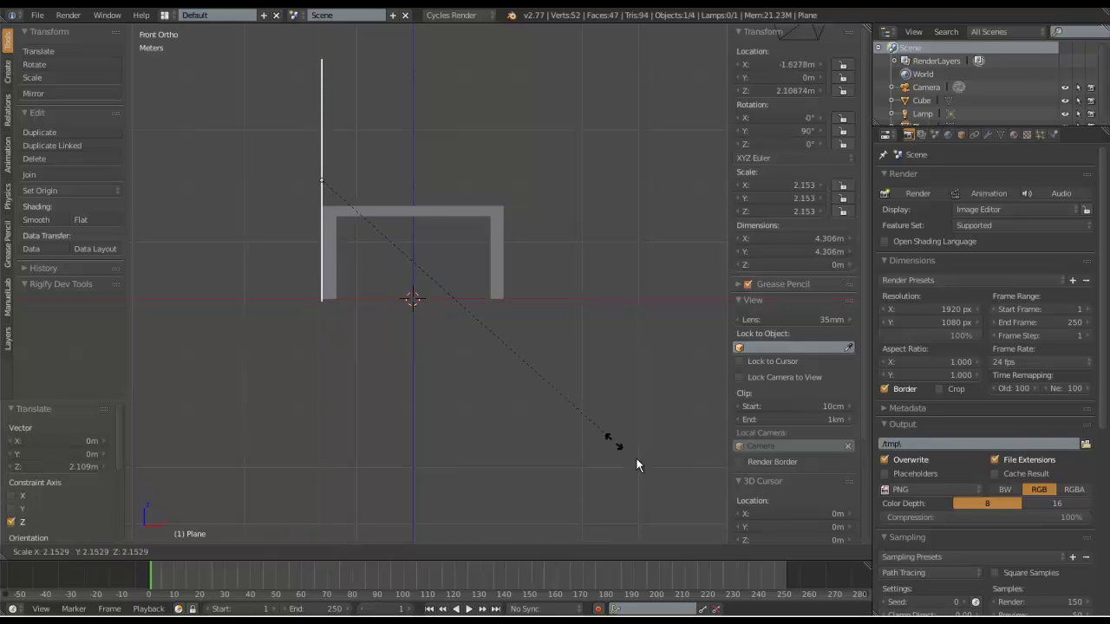
left_click(757, 572)
left_click_drag(325, 117, 339, 69)
Select the table and scale it uniformly to about 1.918 from its centred floor-level origin.
middle_click_drag(339, 68, 381, 192)
scroll(468, 227, "down", 3)
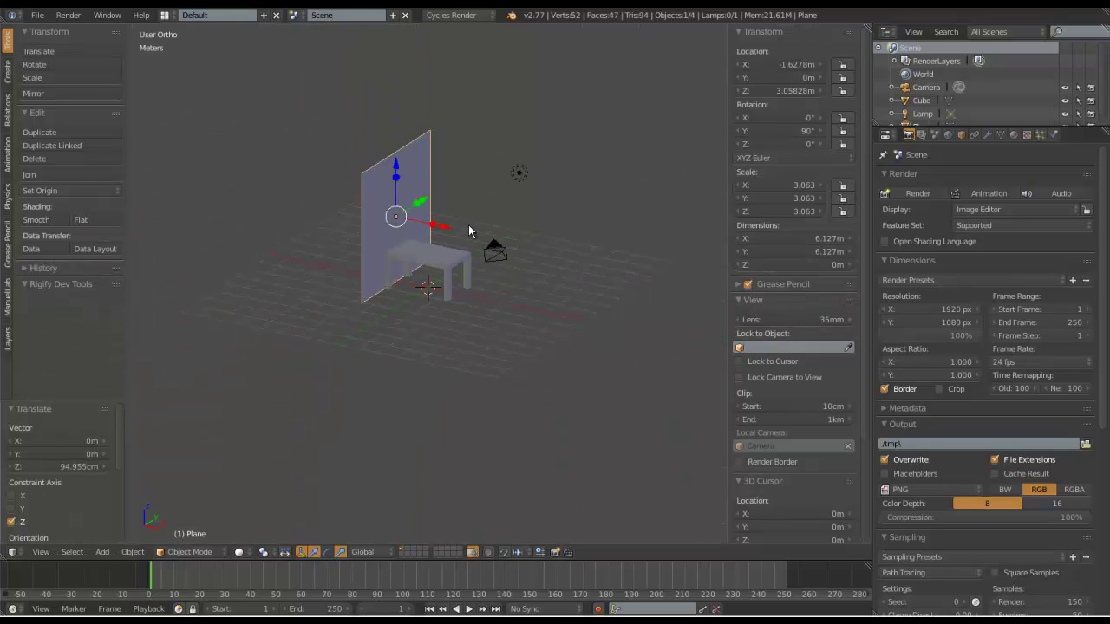
scroll(434, 264, "up", 3)
middle_click_drag(433, 264, 461, 267)
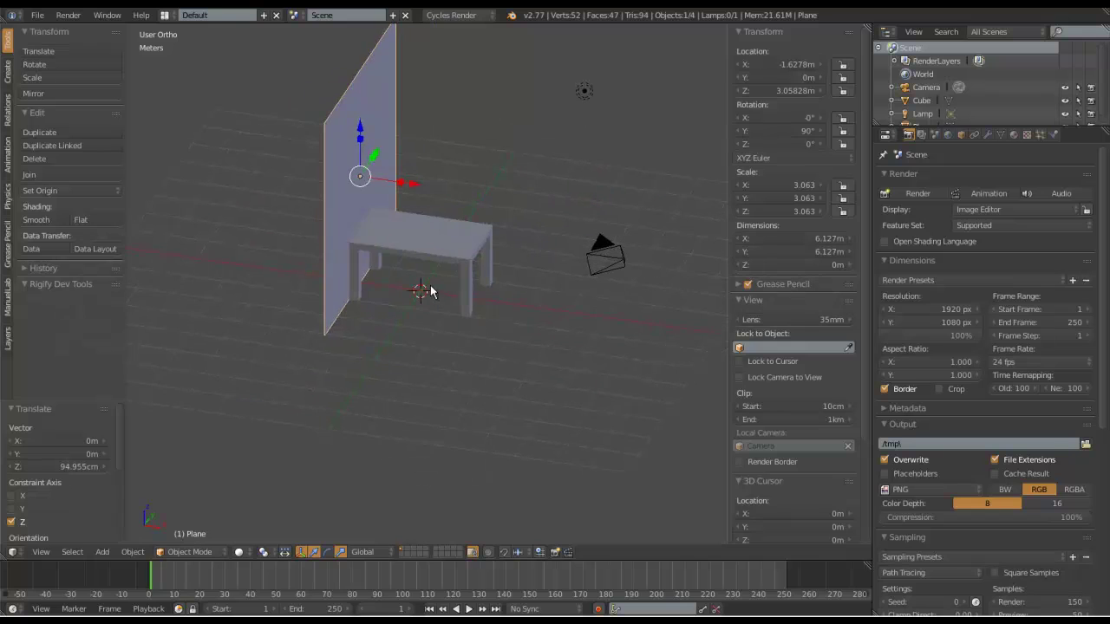
right_click(422, 241)
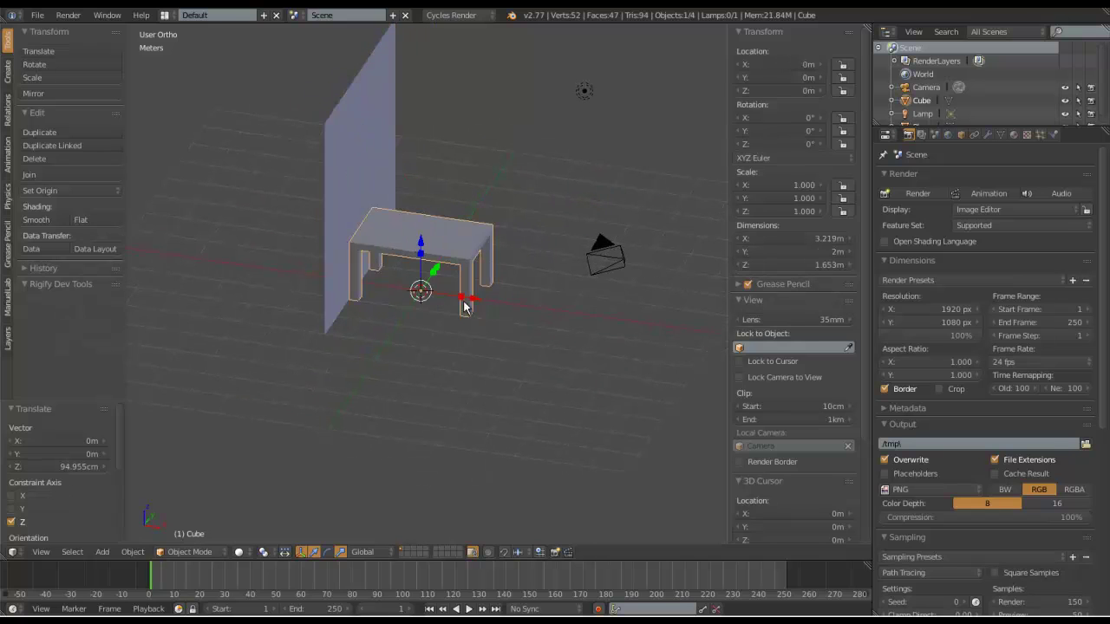
key("s")
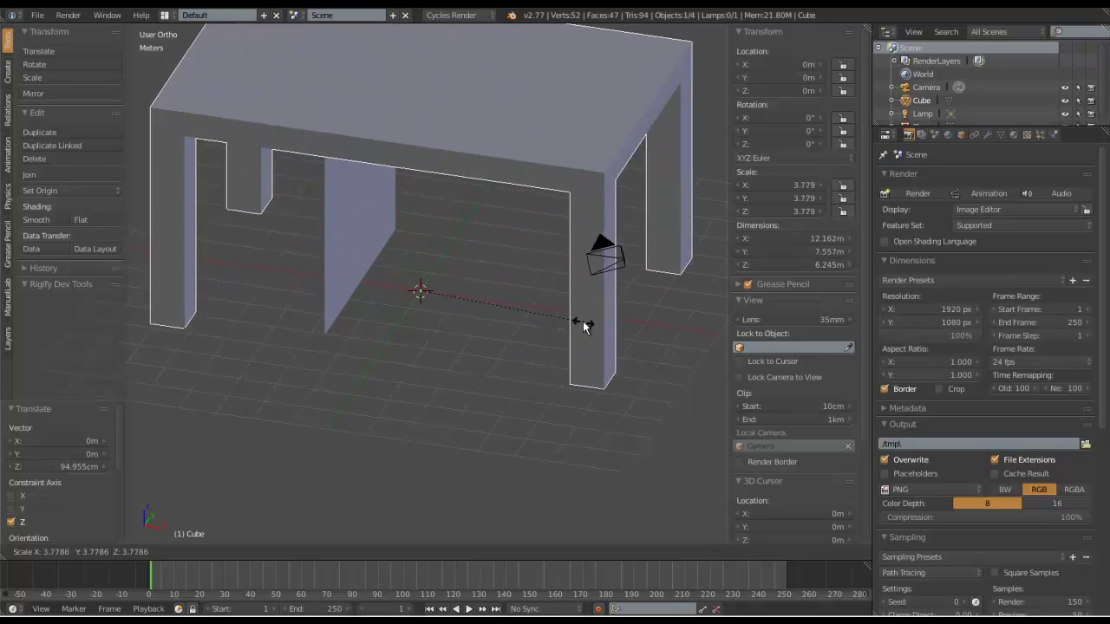
left_click(494, 265)
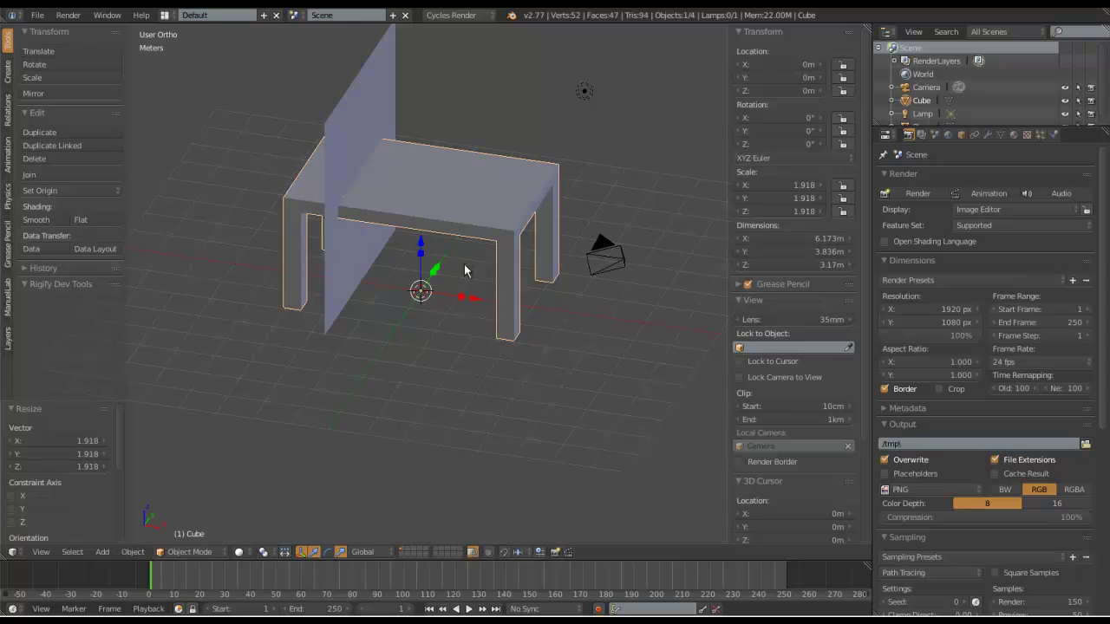
Move the table about 1.47 m along X so it meets the wall, and clear its location and scale.
key("g")
key("x")
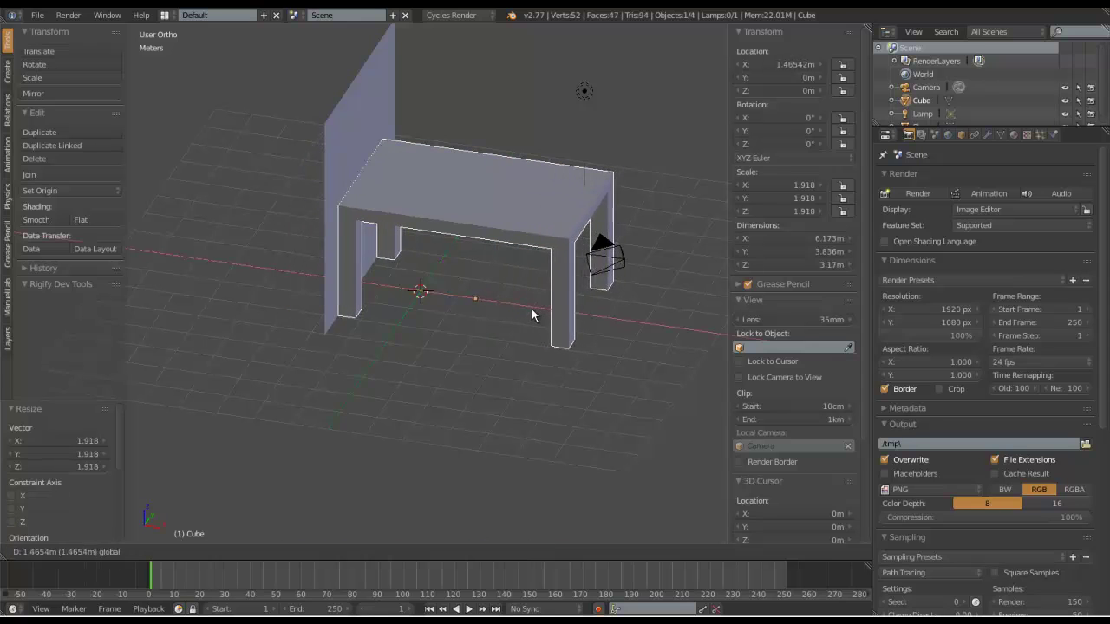
left_click(531, 307)
key("alt+g")
key("alt+s")
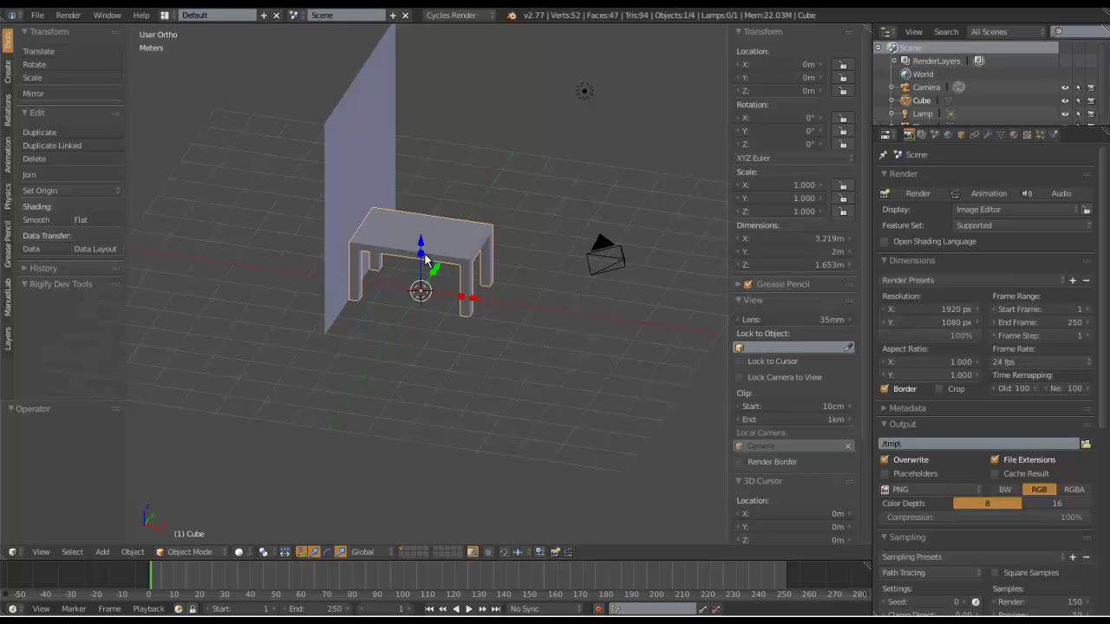
Place the 3D cursor at the wall's base midway between the adjacent table legs and set the Pivot Point to 3D Cursor.
scroll(425, 259, "up", 4)
scroll(279, 124, "down", 4)
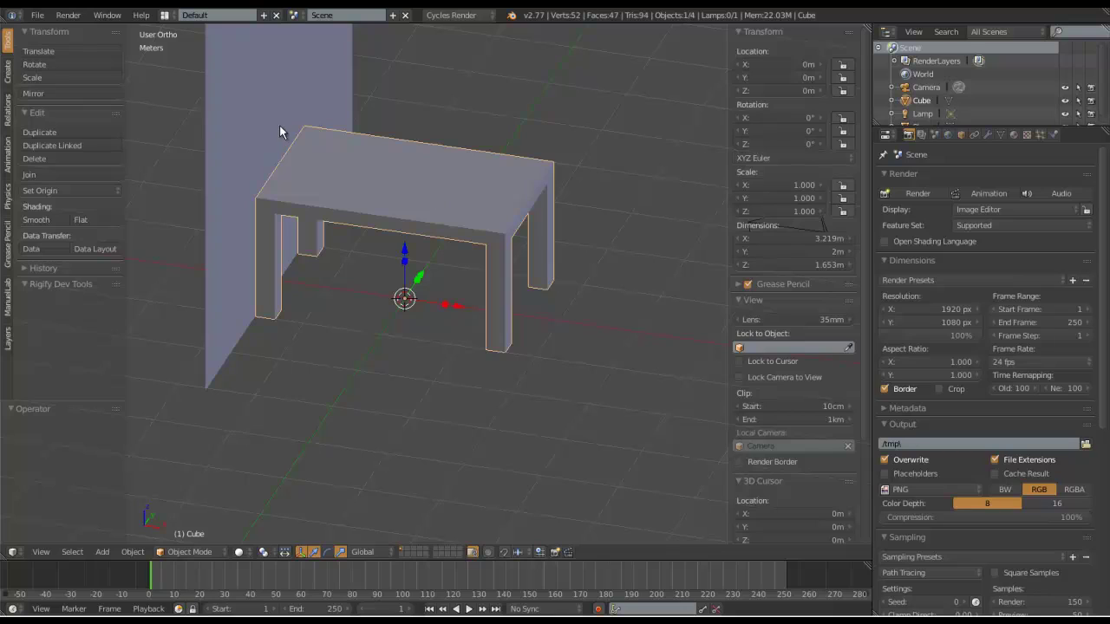
scroll(273, 233, "up", 4)
middle_click_drag(281, 276, 316, 257)
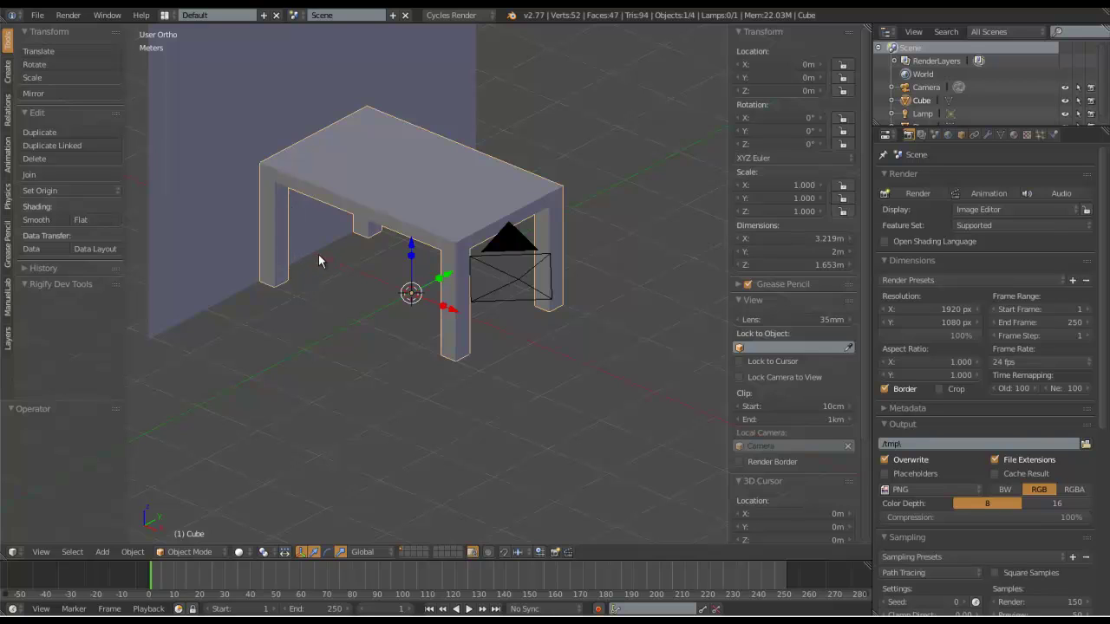
middle_click_drag(338, 285, 367, 274)
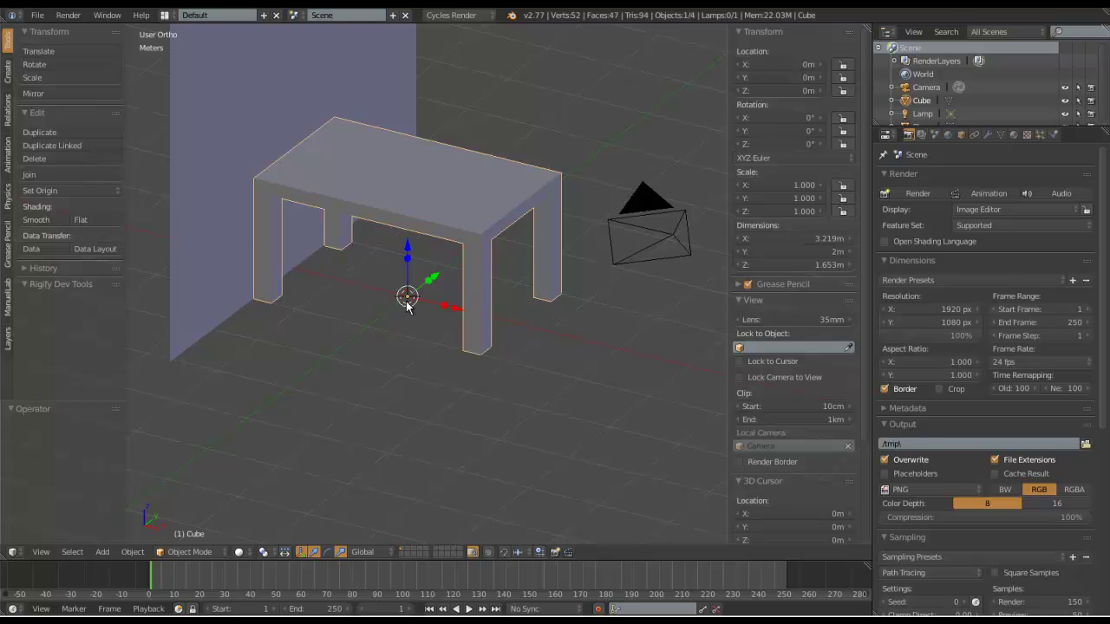
left_click(292, 267)
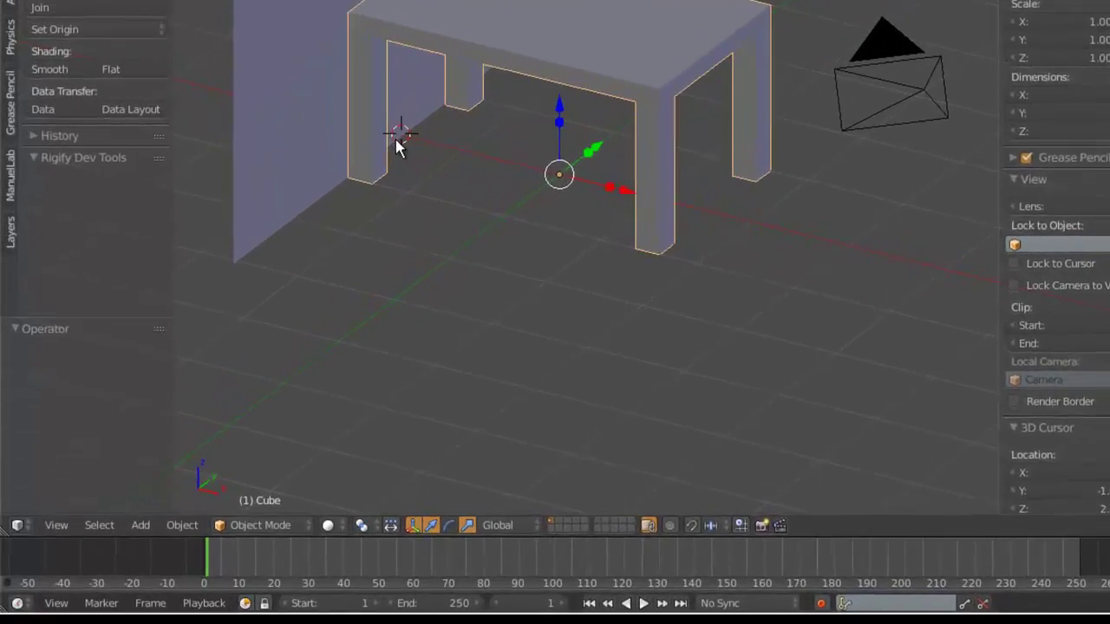
left_click(362, 526)
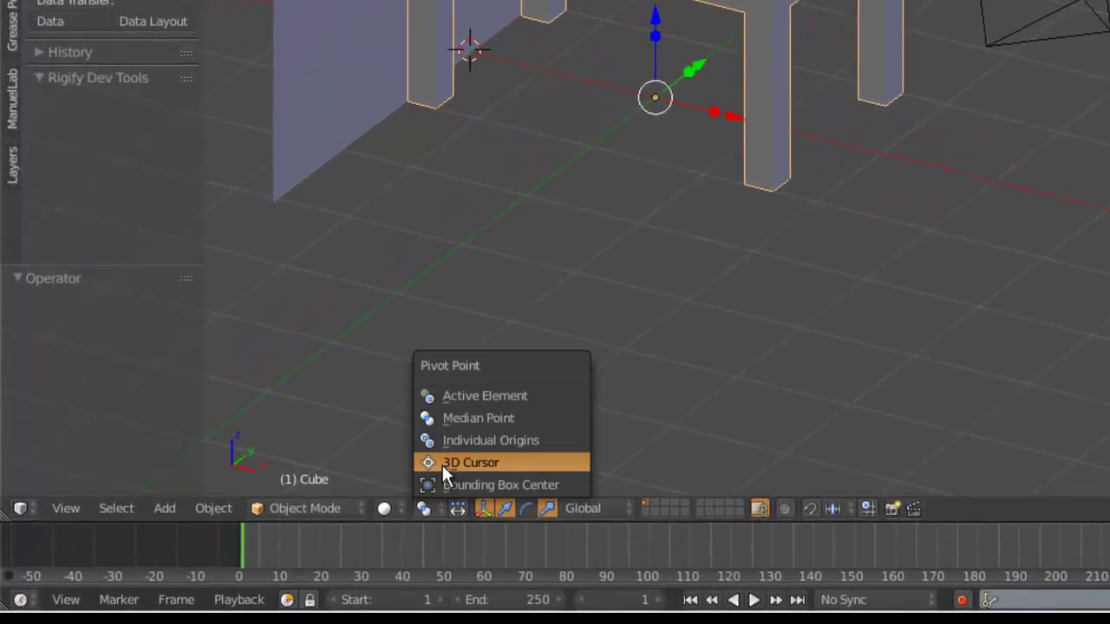
left_click(442, 465)
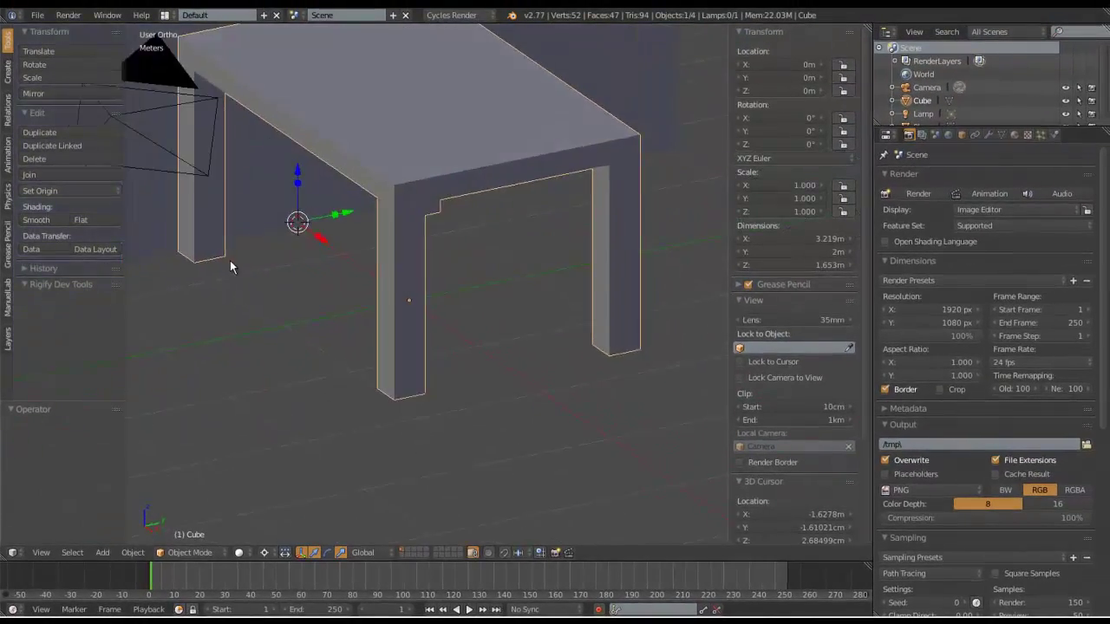
middle_click_drag(230, 261, 249, 318)
left_click(224, 272)
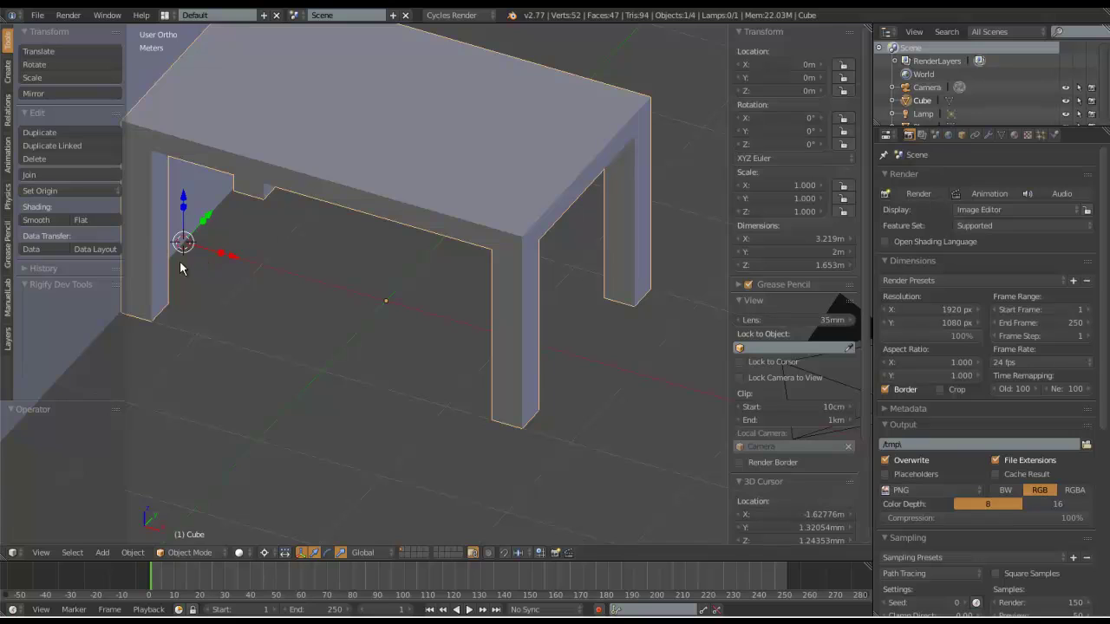
Put the table in Edit Mode and switch the mesh select mode to Vertex.
middle_click_drag(255, 270, 364, 284, "shift")
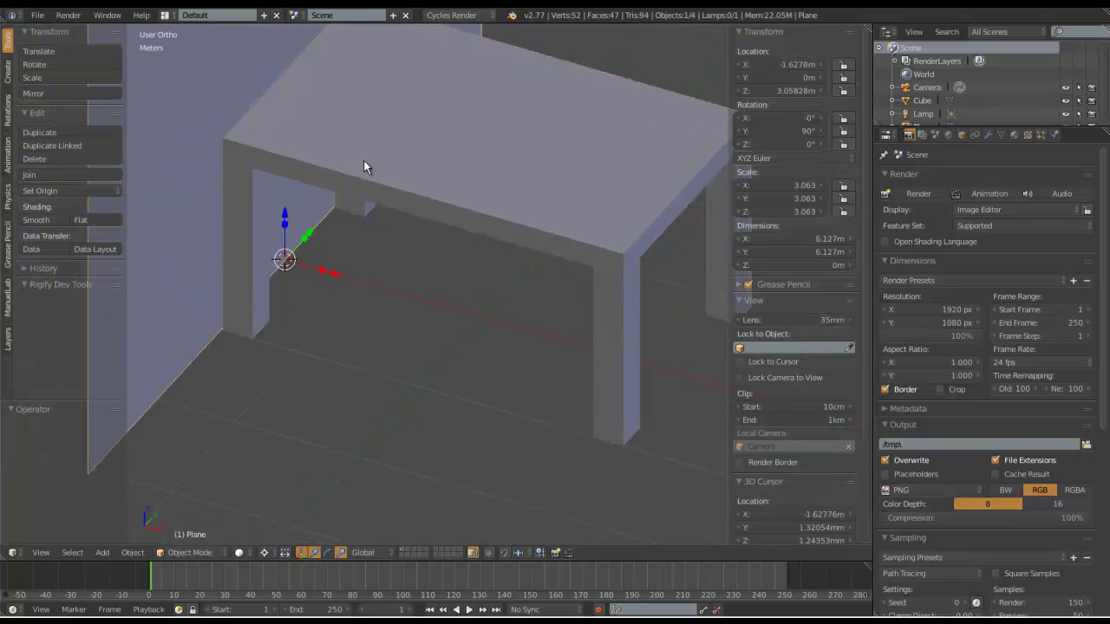
key("Tab")
left_click(495, 189)
scroll(460, 233, "down", 3)
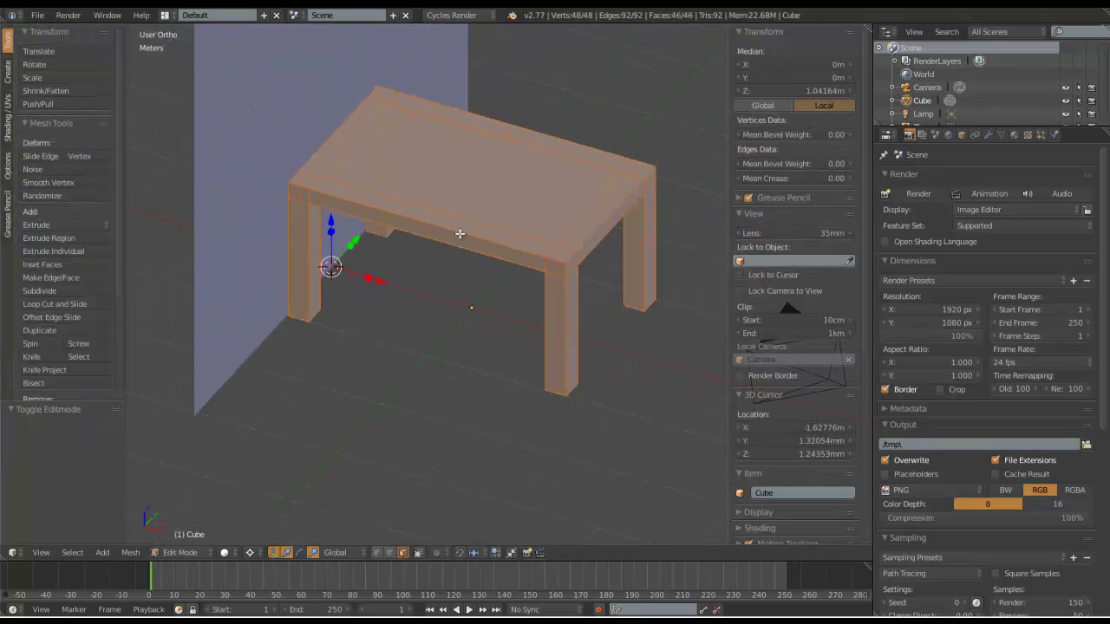
key("ctrl+Tab")
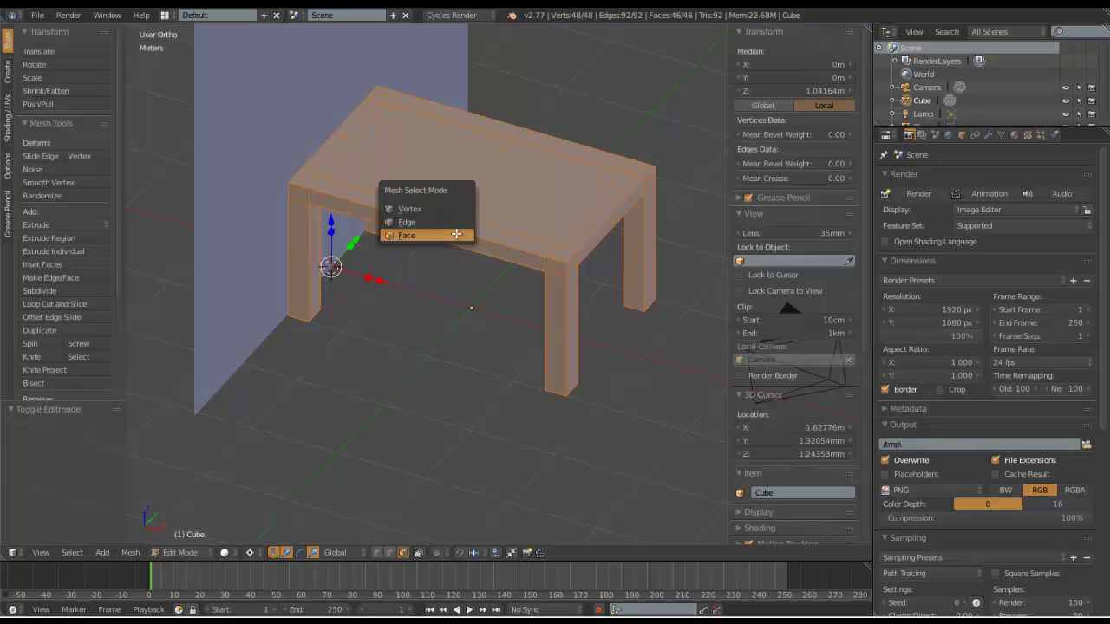
left_click(427, 207)
scroll(297, 347, "up", 3)
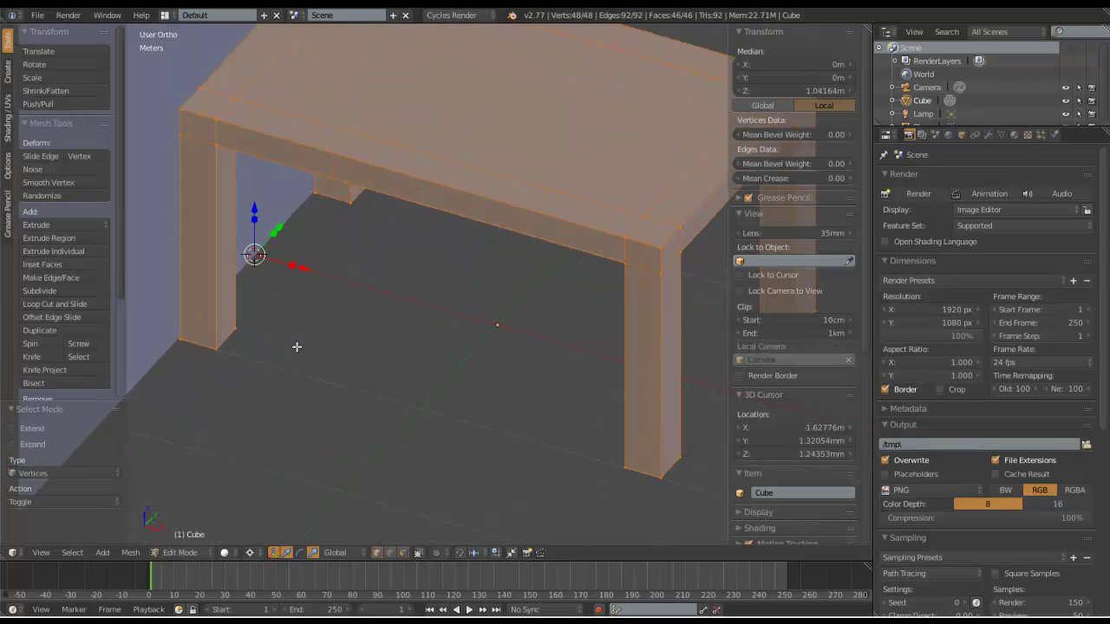
Select the two inner bottom vertices facing each other on the wall side of the two legs against the wall.
right_click(181, 337)
right_click(315, 192, "shift")
right_click(335, 174, "shift")
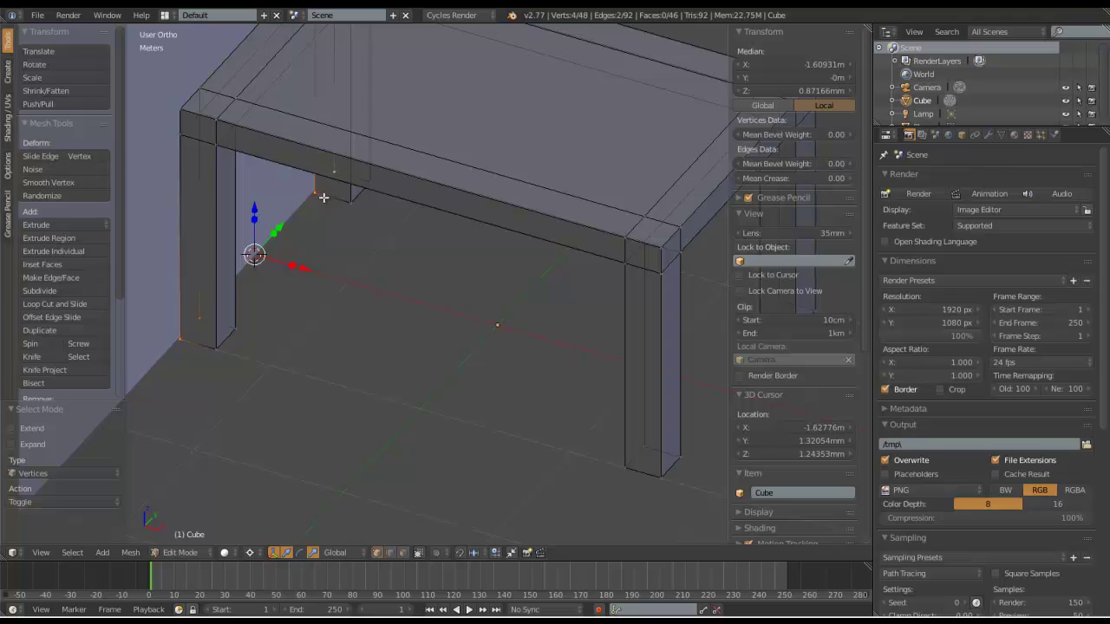
right_click(322, 194)
right_click(204, 317, "shift")
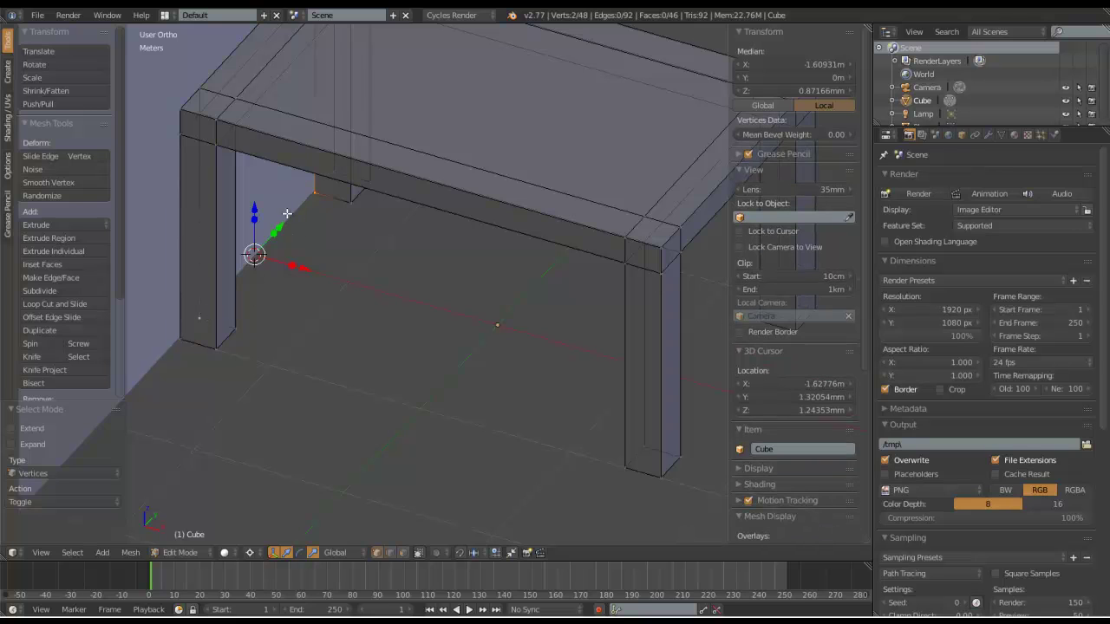
mouse_move(268, 290)
middle_mouse_down()
mouse_move(290, 324)
mouse_move(281, 276)
middle_mouse_up()
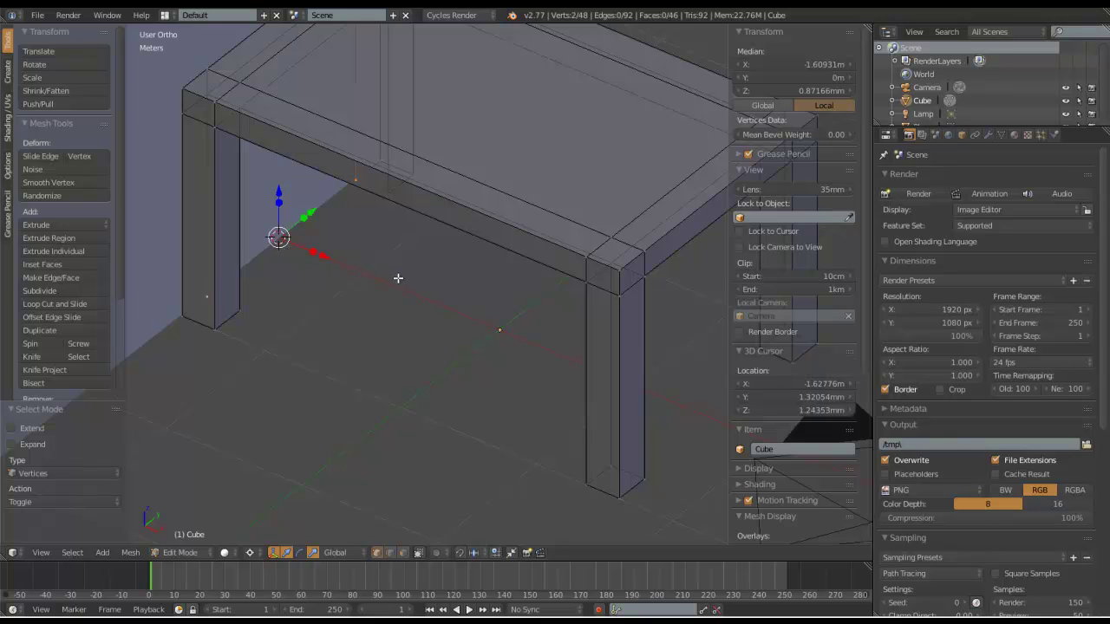
Snap the 3D cursor to the midpoint of the two selected leg vertices.
key("shift+s")
key("shift+s")
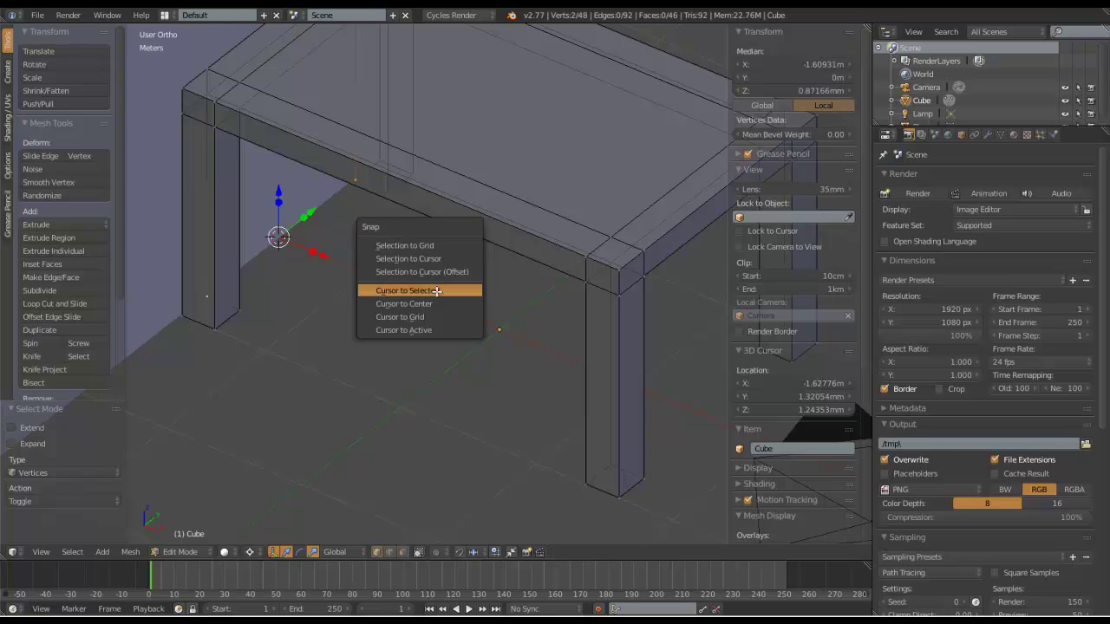
left_click(443, 291)
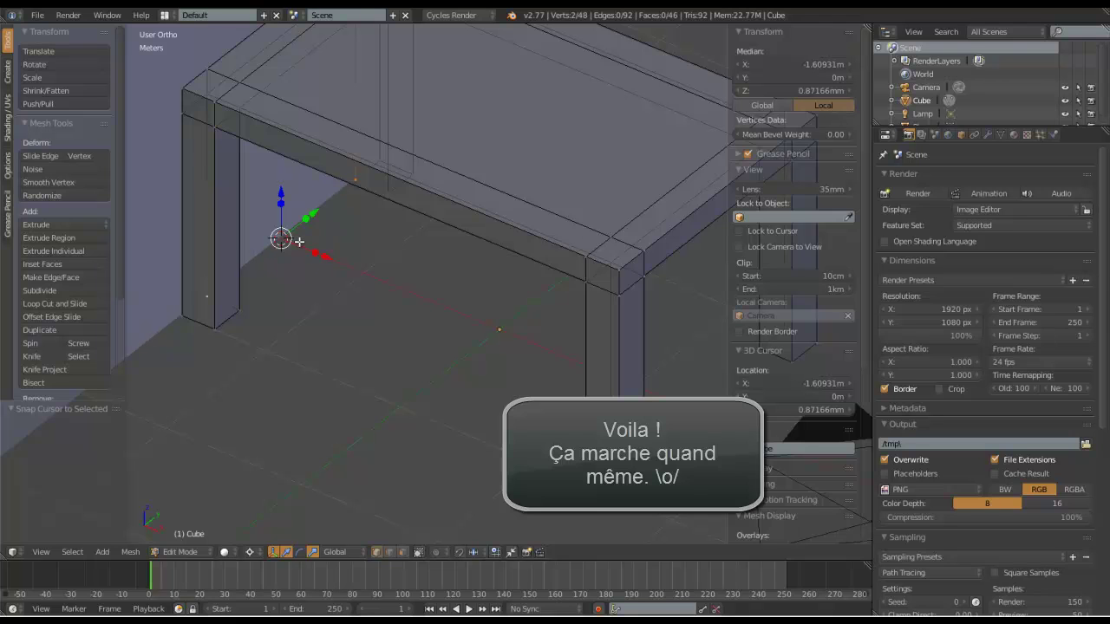
Return the table to Object Mode and scale it up uniformly by about 1.29 around the 3D cursor.
key("Tab")
left_click(351, 255)
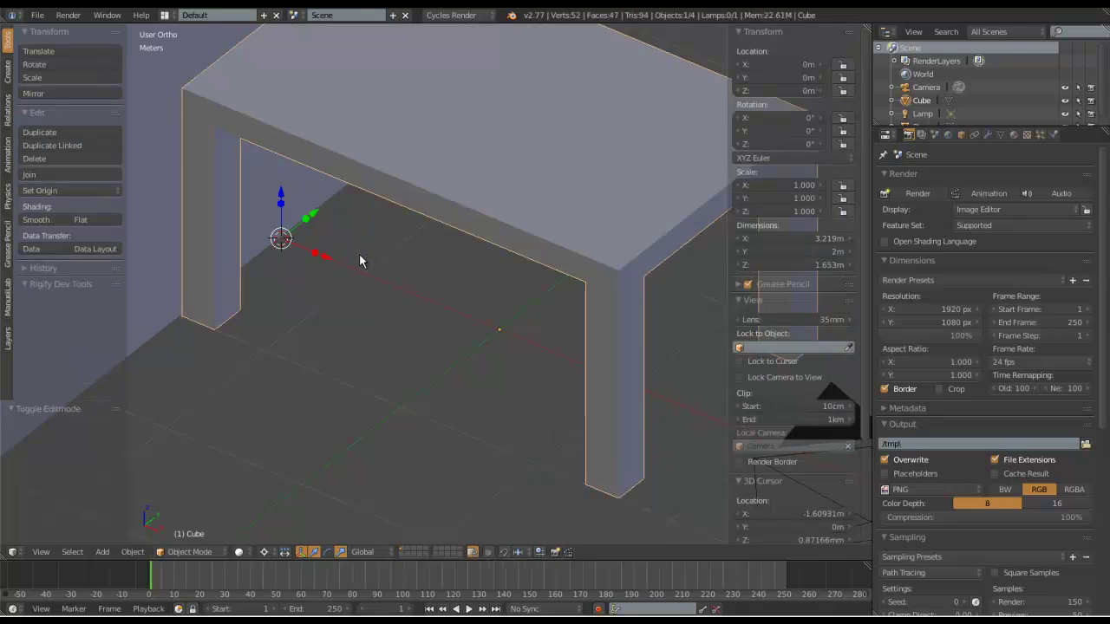
scroll(359, 253, "down", 5)
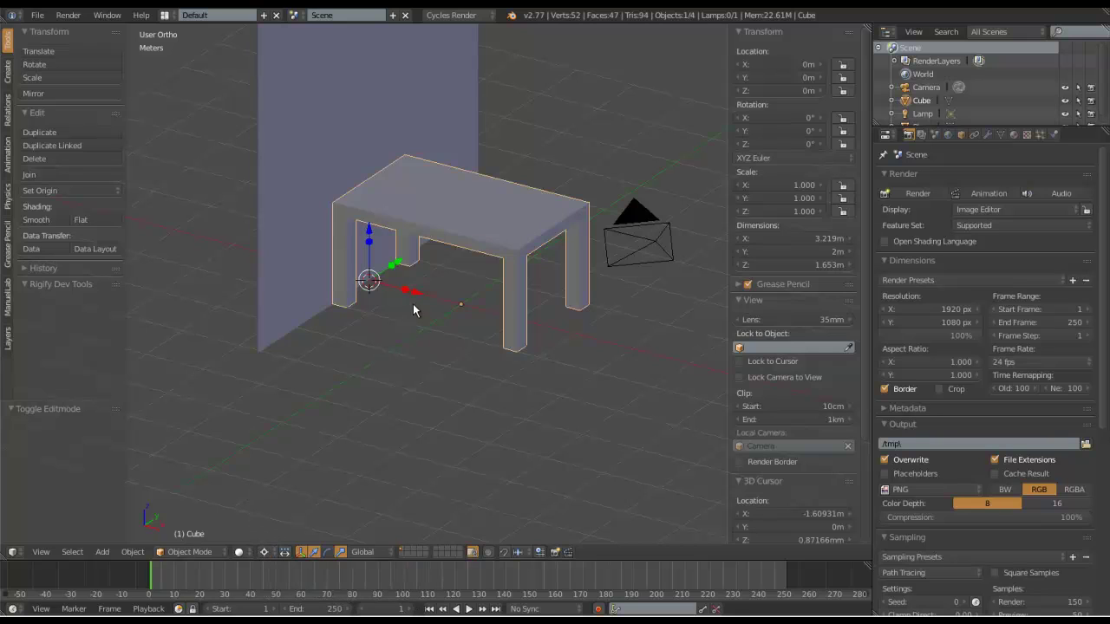
key("s")
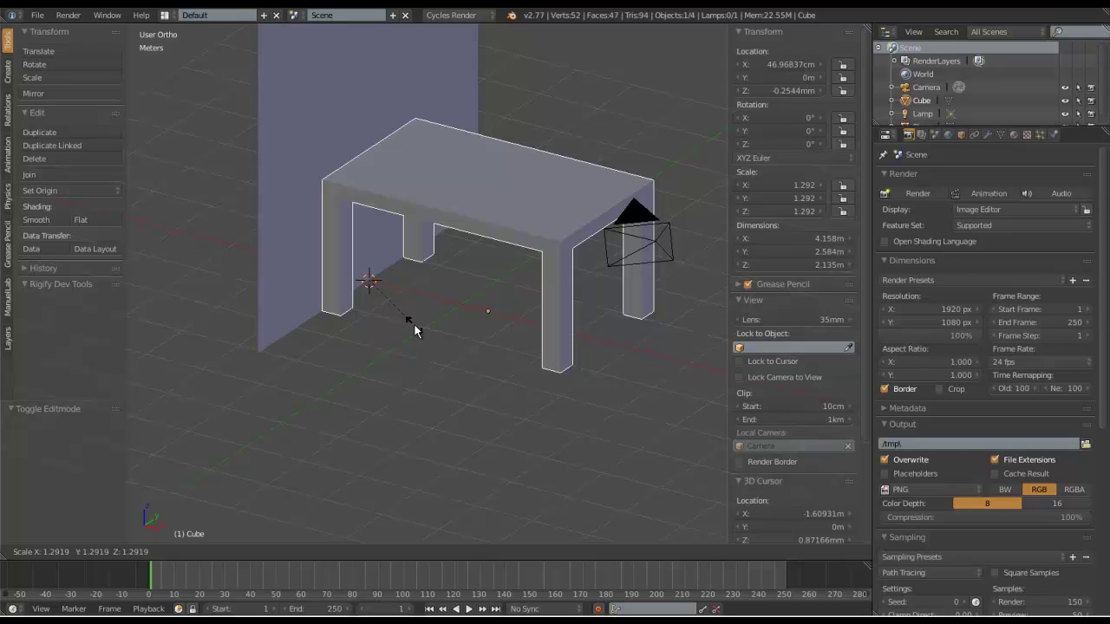
left_click(414, 330)
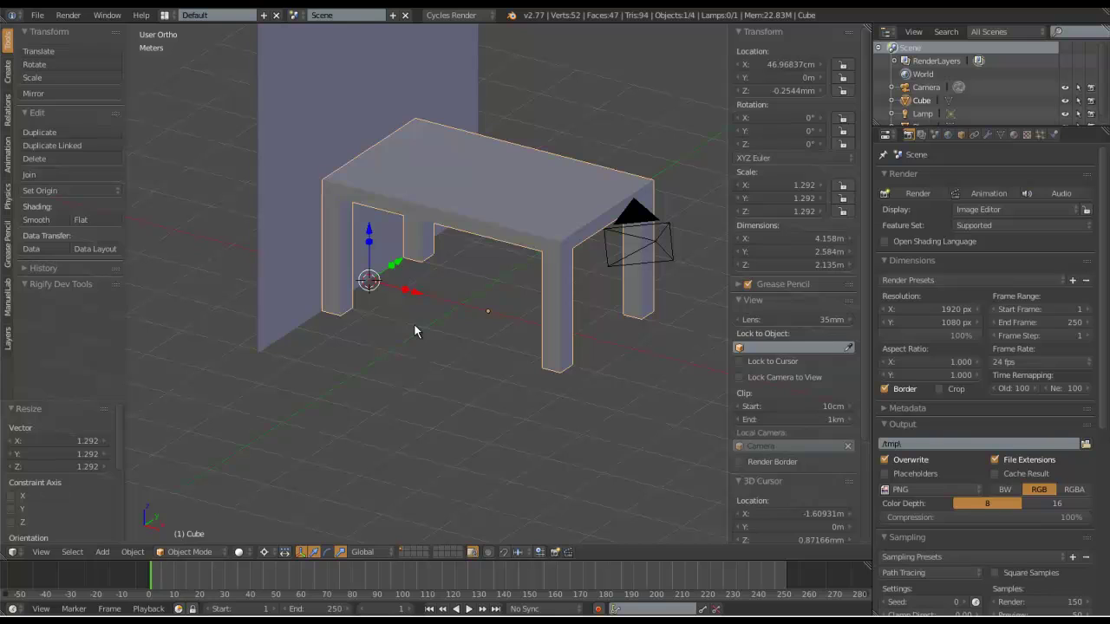
In Edit Mode, snap the 3D cursor to the tabletop's outer top corner vertex at the near end of the wall side.
key("Tab")
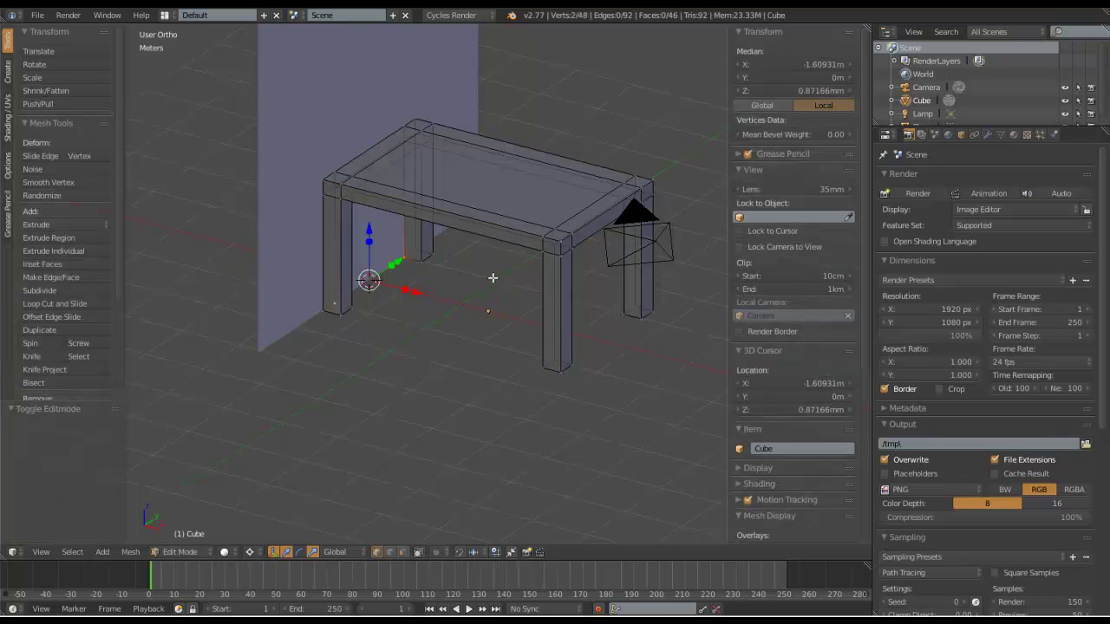
right_click(326, 182)
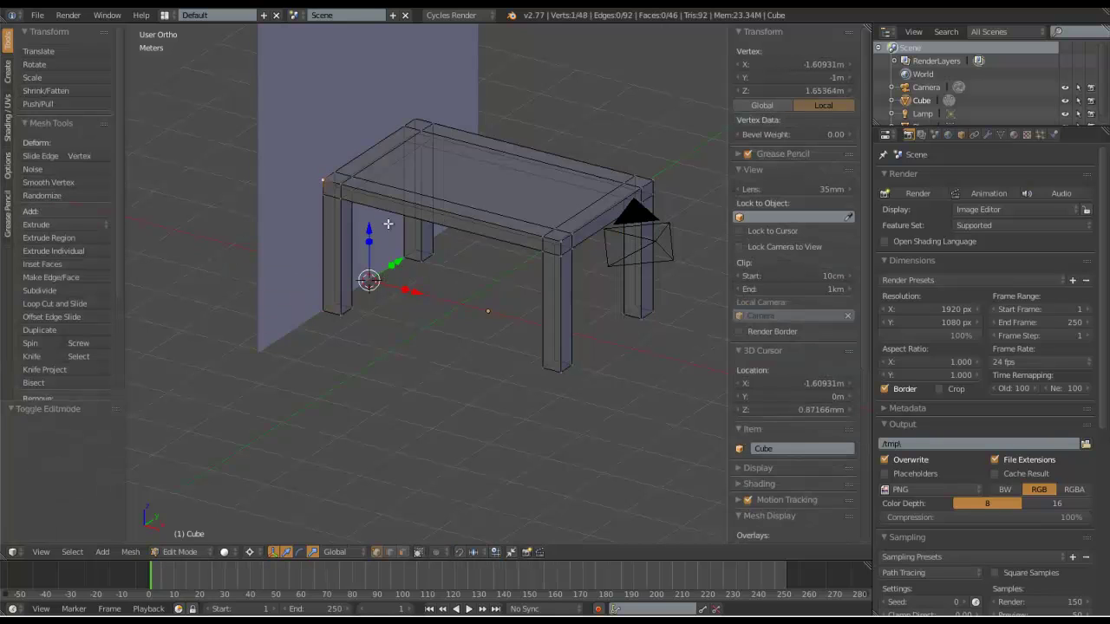
key("shift+s")
left_click(362, 225)
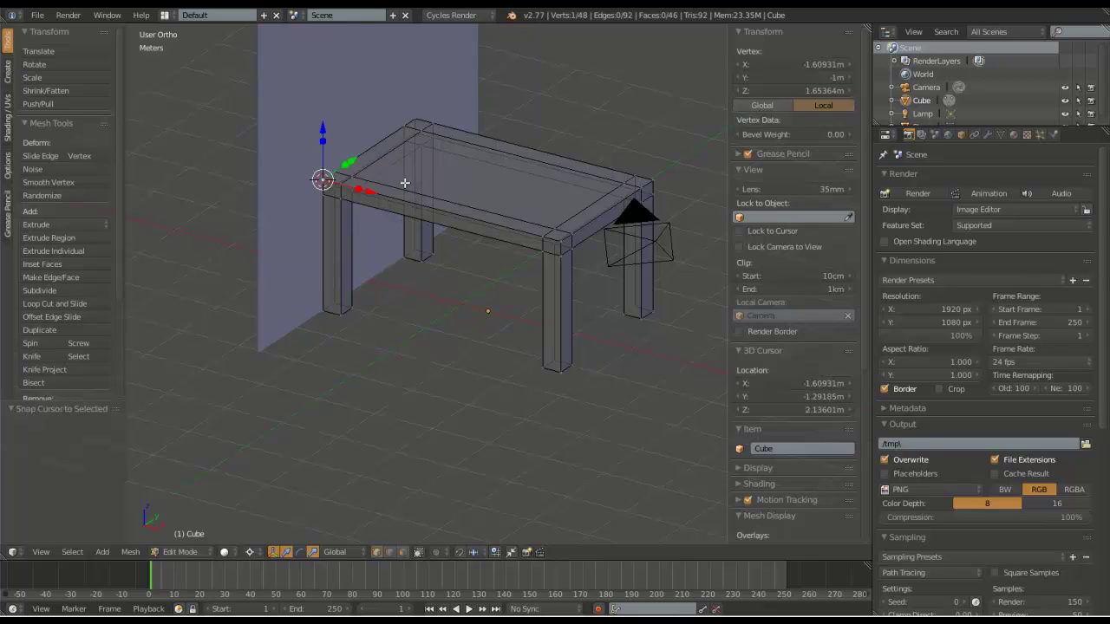
Select the two top vertices of the short edge beside that corner, try snapping the selection to the cursor, and undo the snap.
scroll(365, 182, "up", 5)
left_click(431, 258)
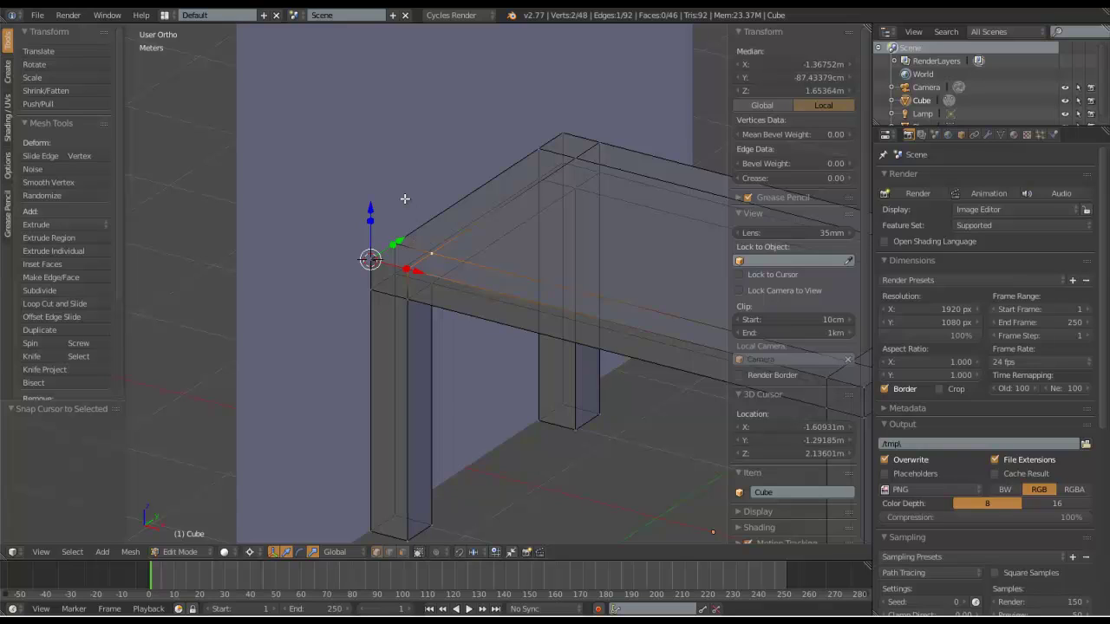
key("shift+s")
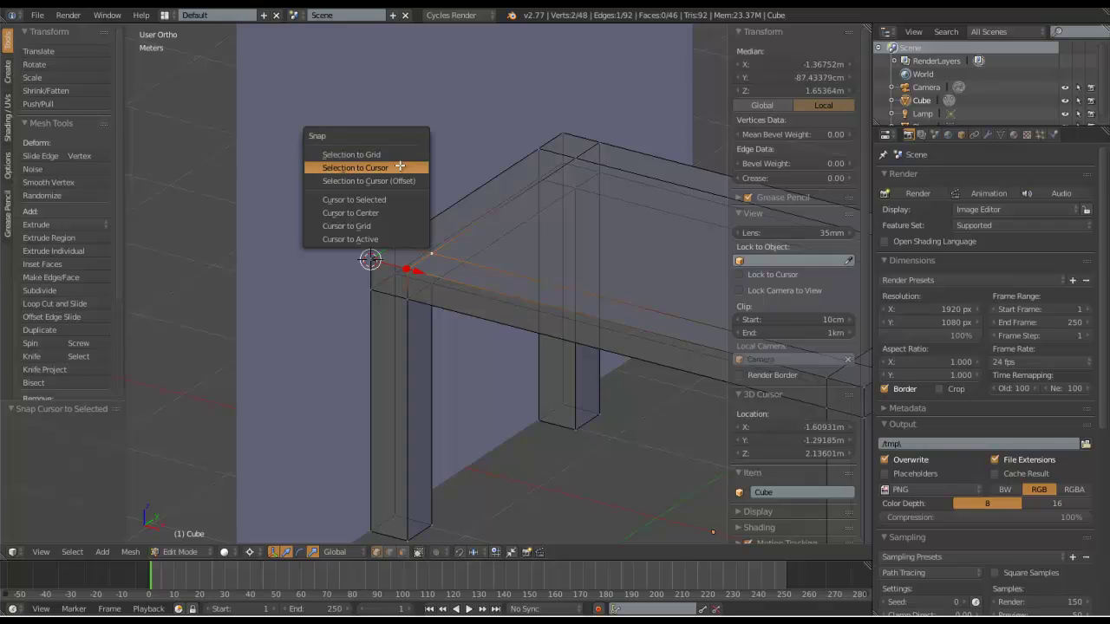
left_click(400, 166)
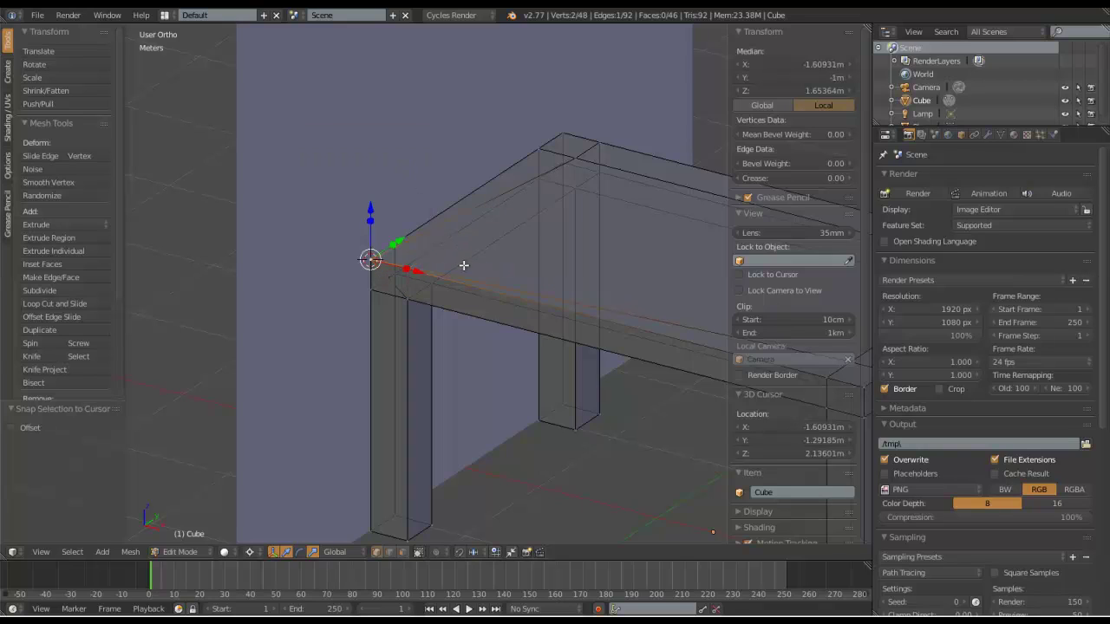
key("shift+v")
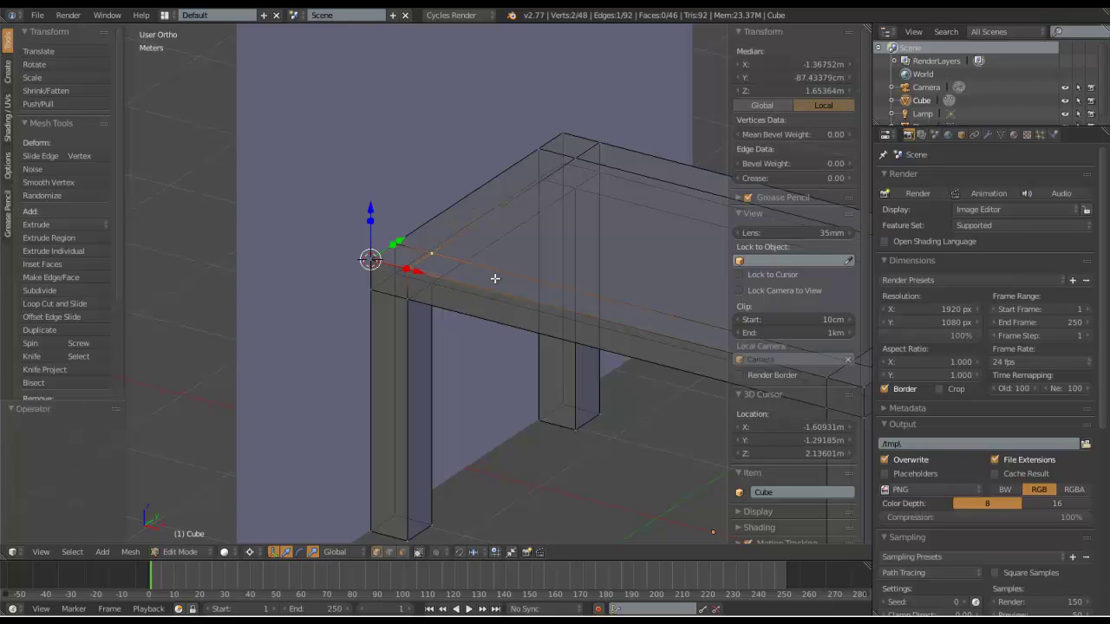
Try merging the two selected tabletop vertices at the 3D cursor and undo the merge.
key("alt+m")
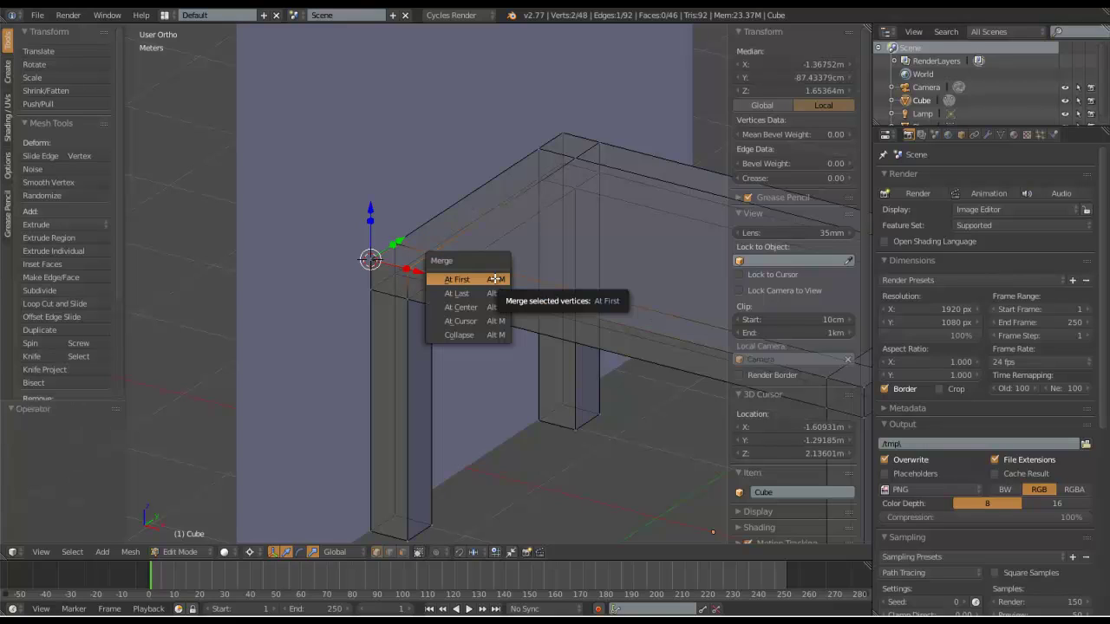
left_click(482, 321)
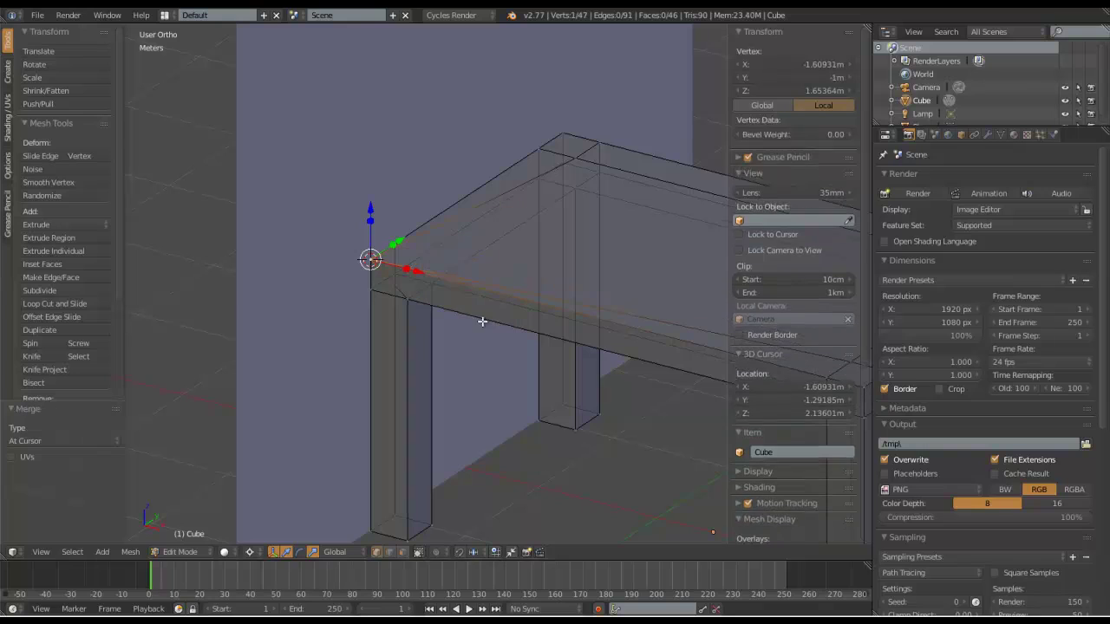
key("ctrl+z")
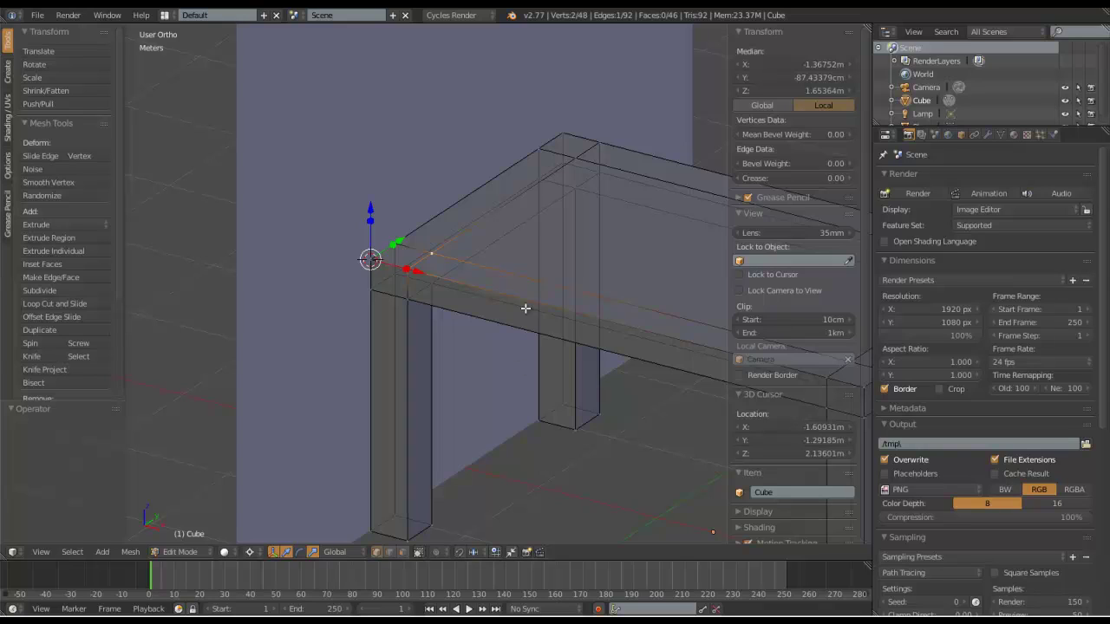
Snap the 3D cursor to the midpoint of the two selected tabletop vertices and return the table to Object Mode.
key("shift+s")
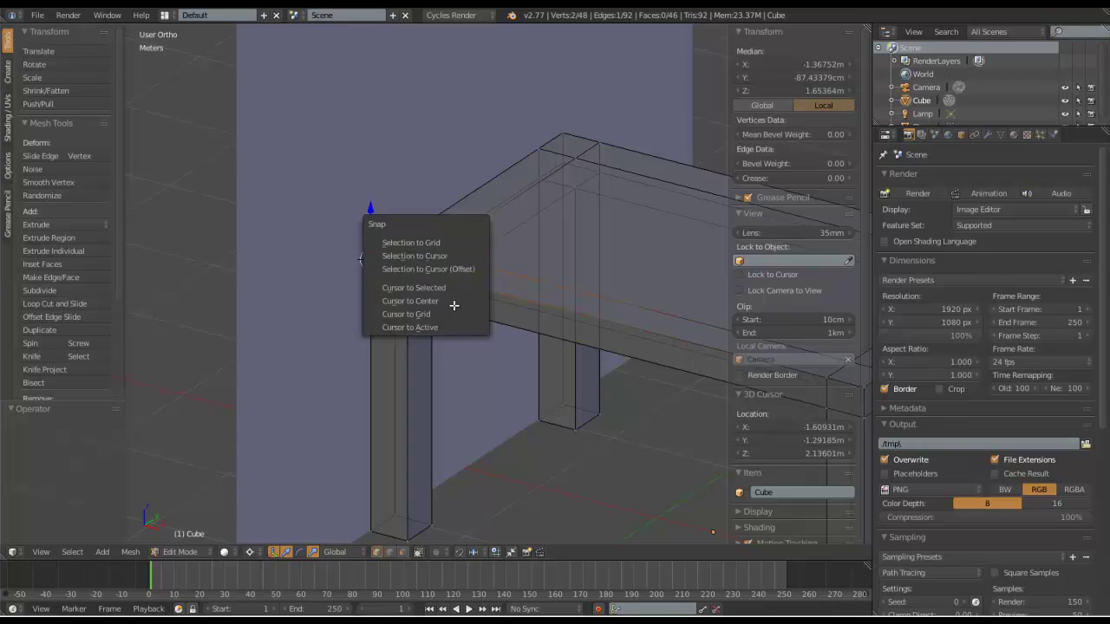
left_click(455, 288)
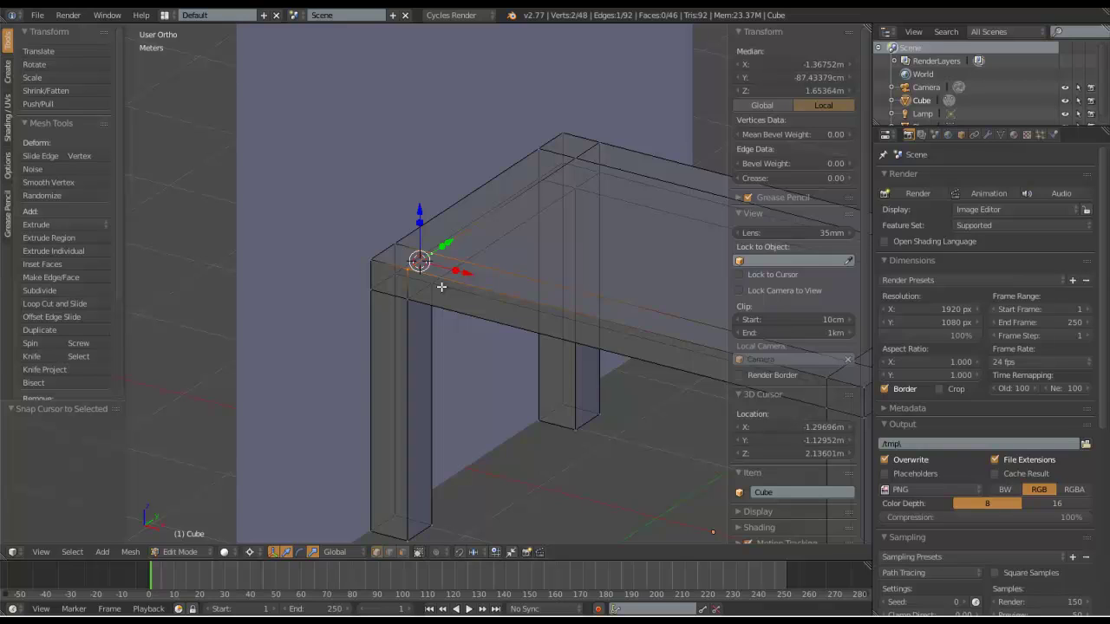
scroll(778, 285, "down", 5)
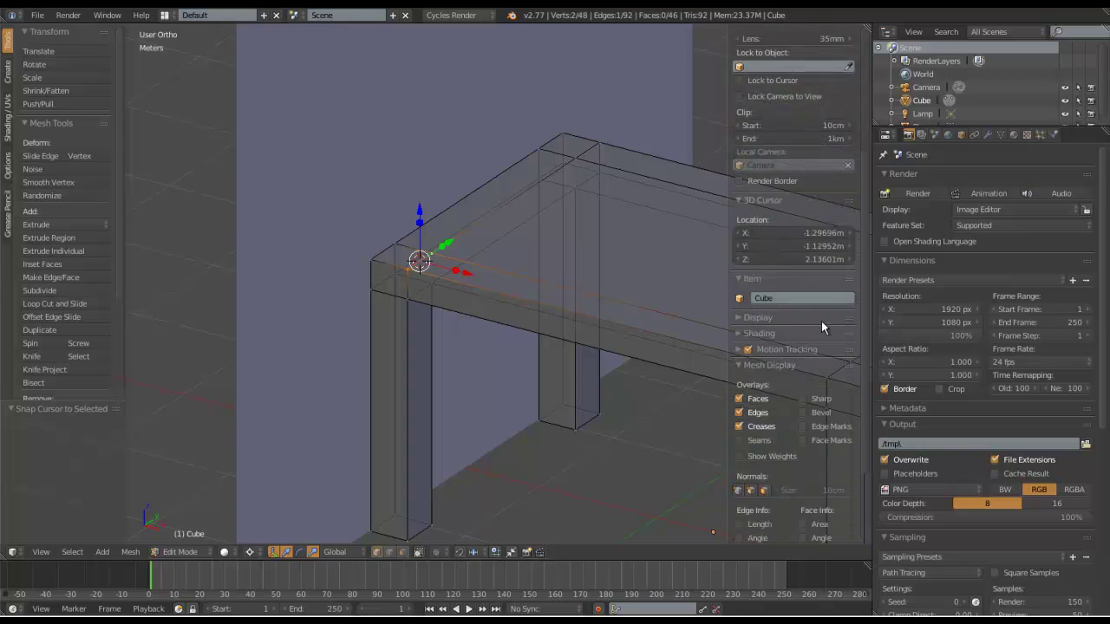
left_click(744, 318)
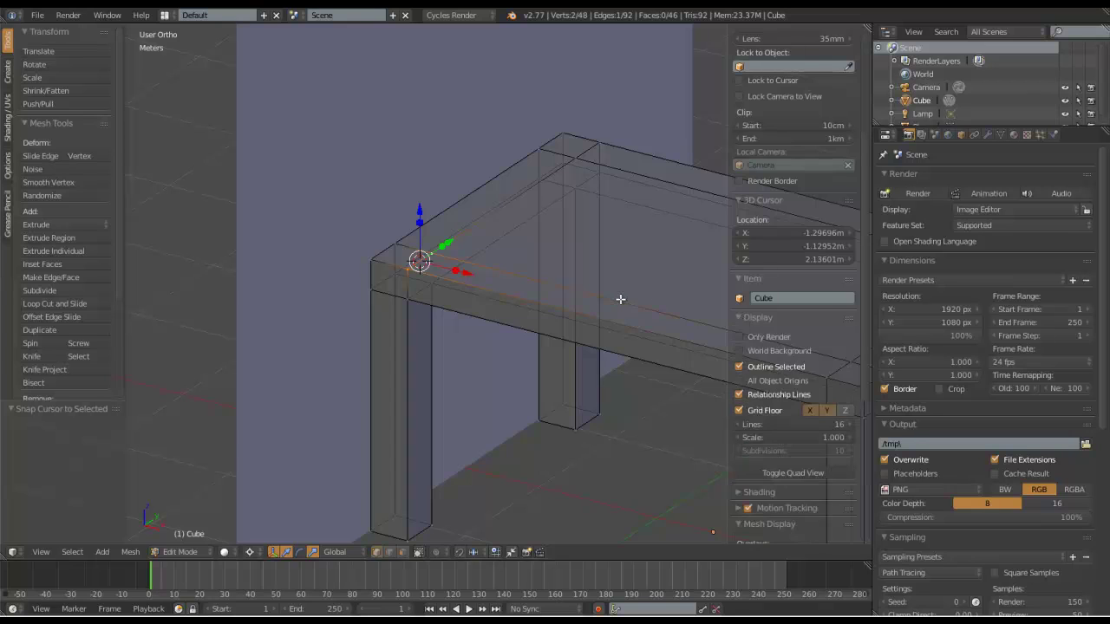
key("Tab")
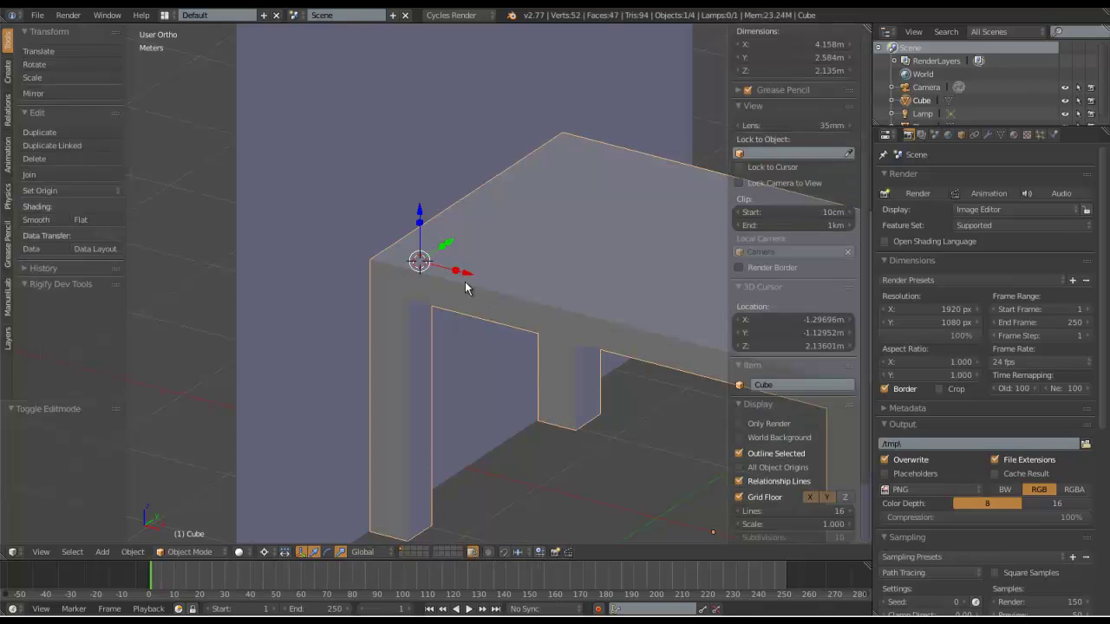
Look through the viewport's view, display and shading settings, and enable Only Render for the 3D view.
scroll(798, 291, "down", 3)
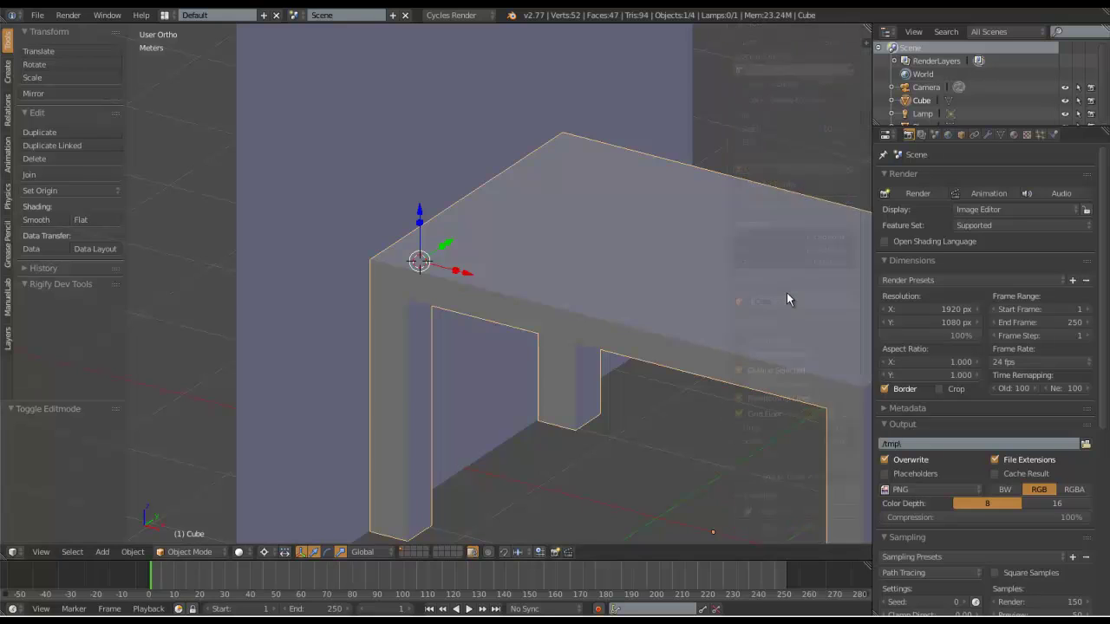
scroll(786, 292, "down", 1)
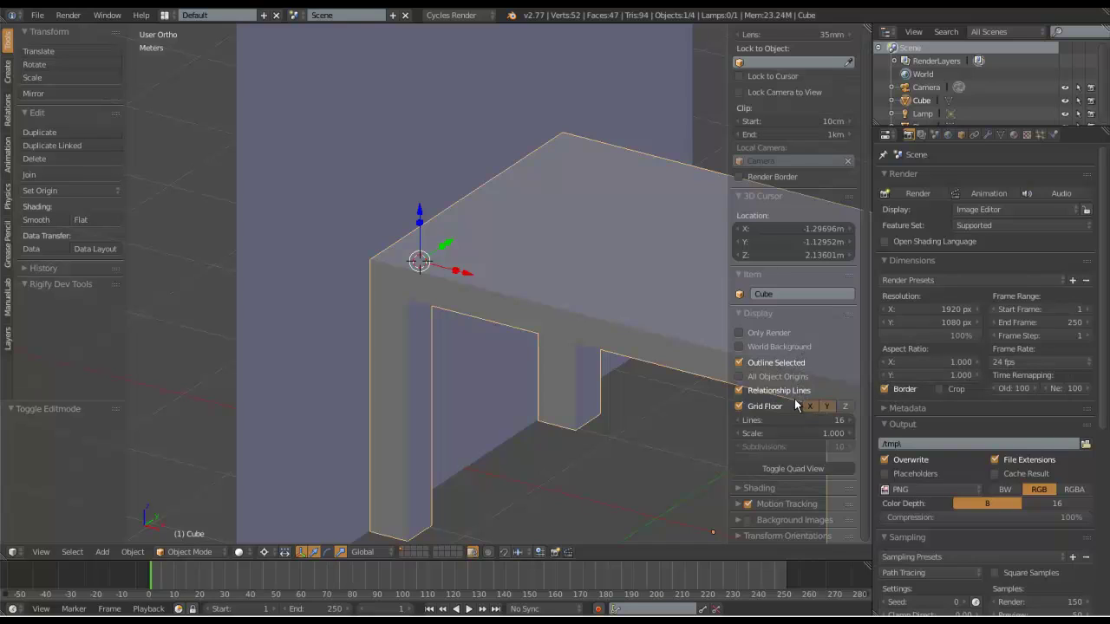
left_click(746, 488)
scroll(780, 438, "down", 3)
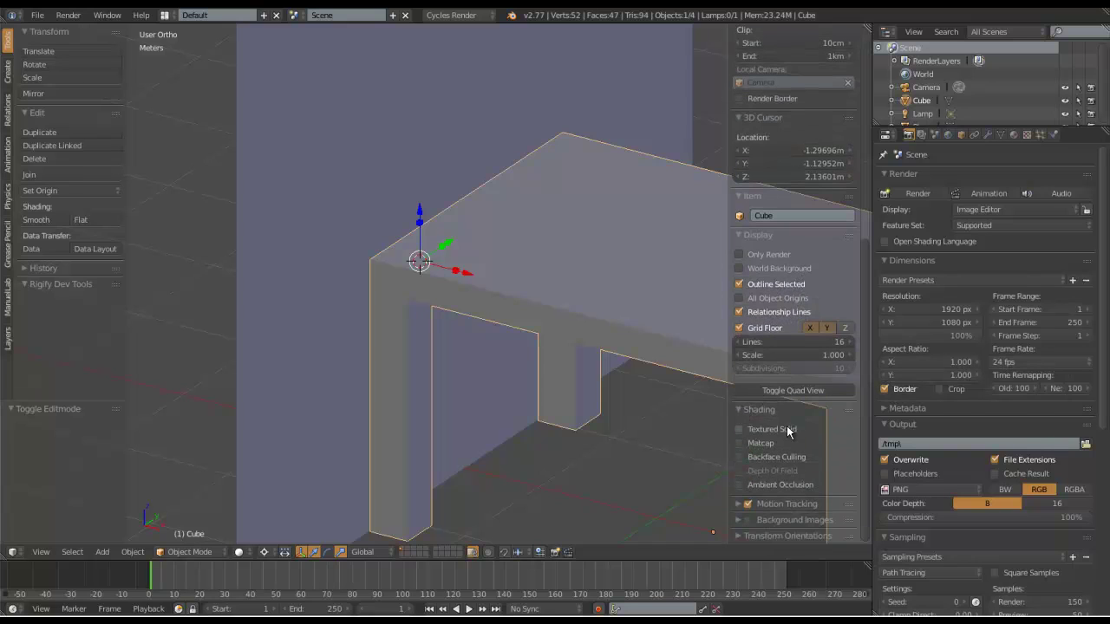
left_click(738, 409)
scroll(766, 396, "up", 3)
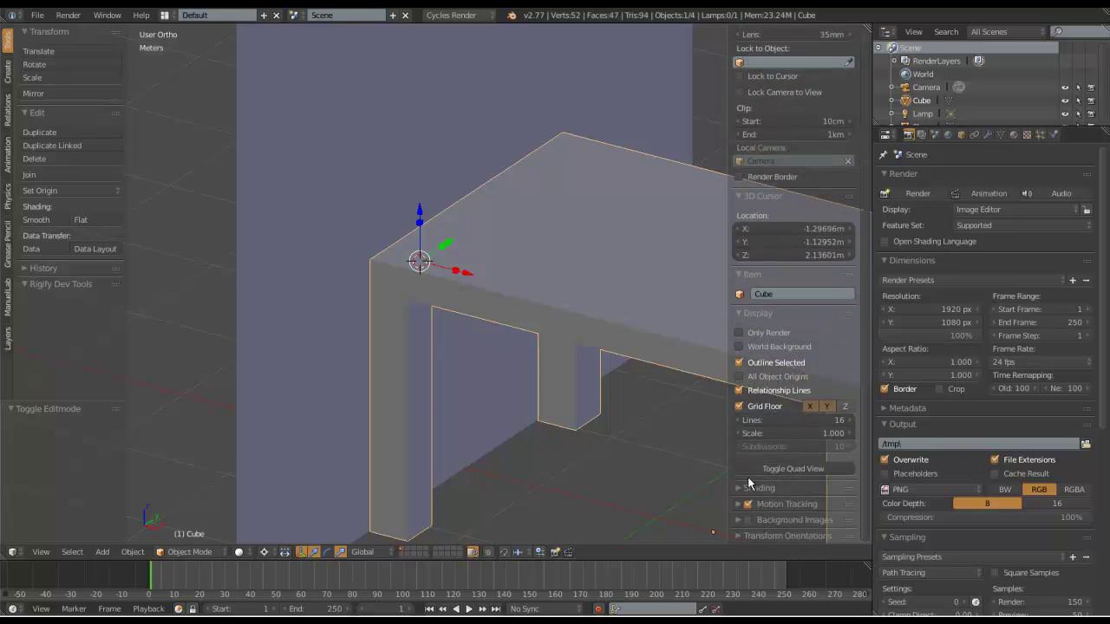
scroll(773, 428, "up", 4)
scroll(768, 312, "up", 3)
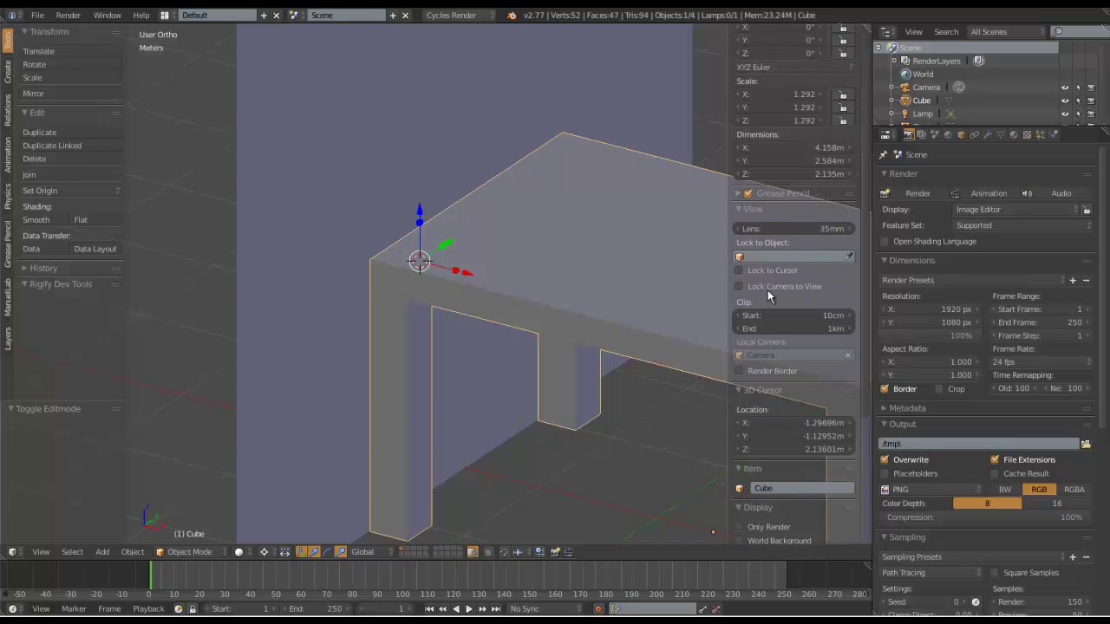
scroll(761, 251, "up", 3)
scroll(761, 234, "down", 8)
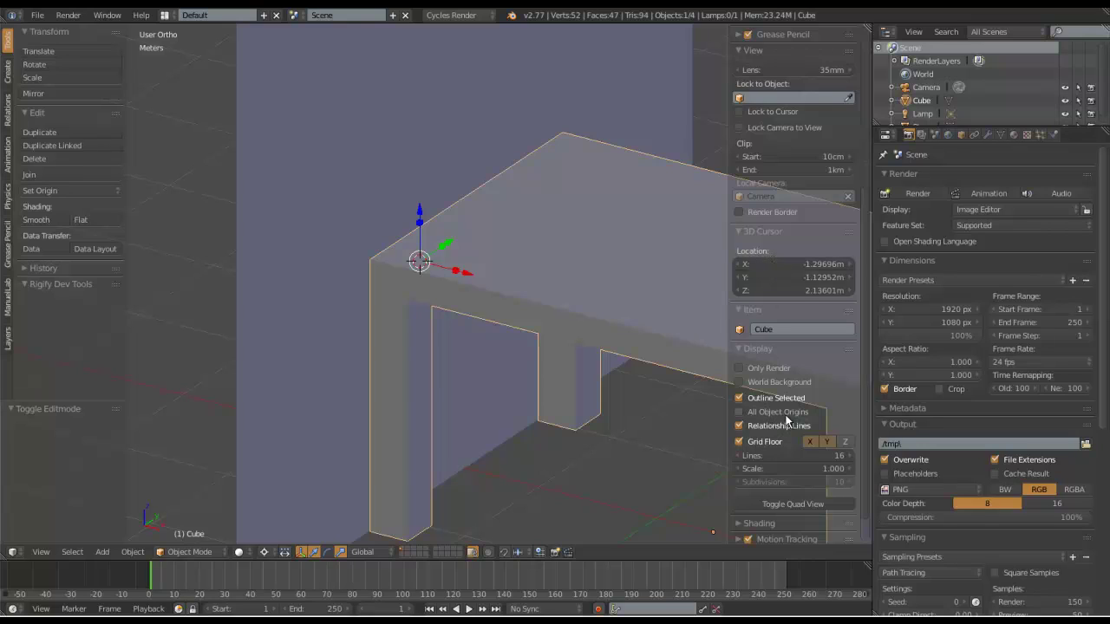
left_click(738, 369)
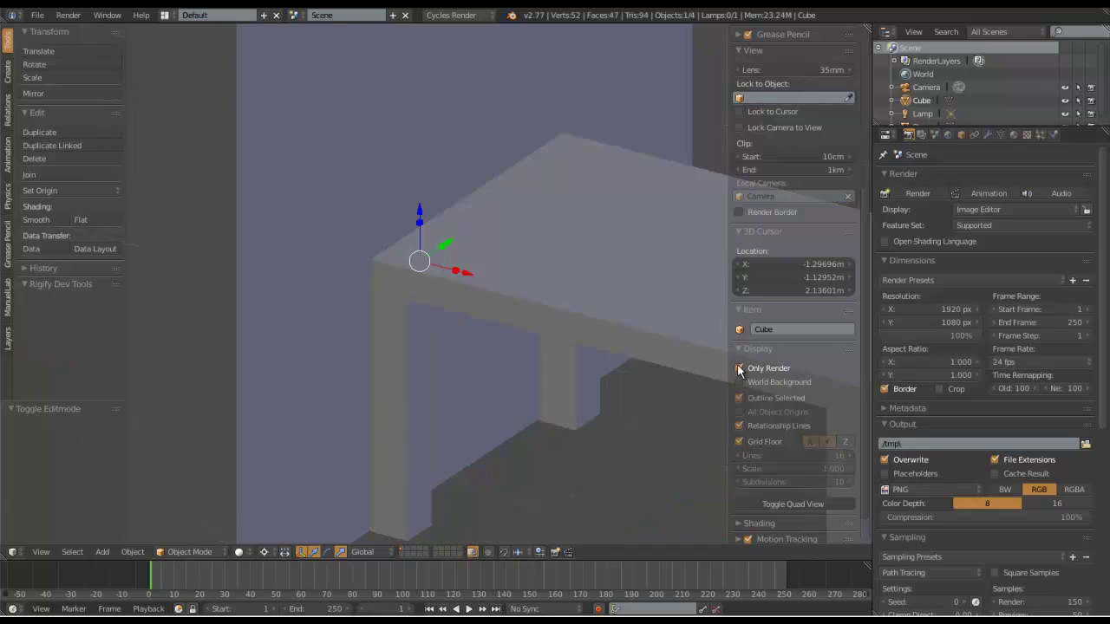
Hide the 3D transform manipulator in the viewport and view the table against the wall.
scroll(459, 296, "down", 4)
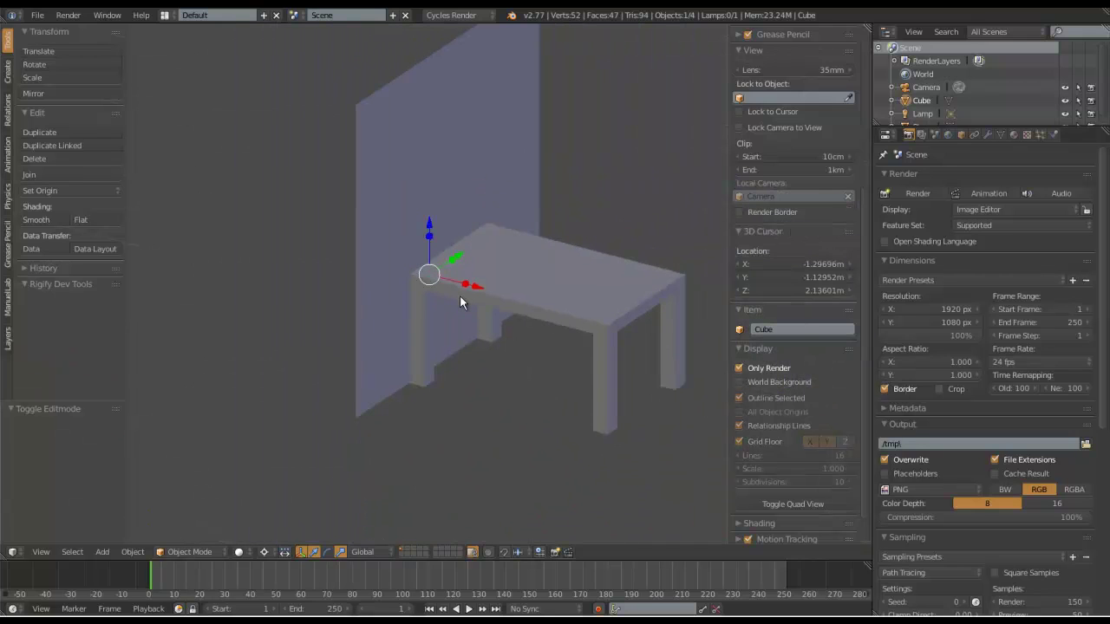
left_click(305, 552)
key("KP_4")
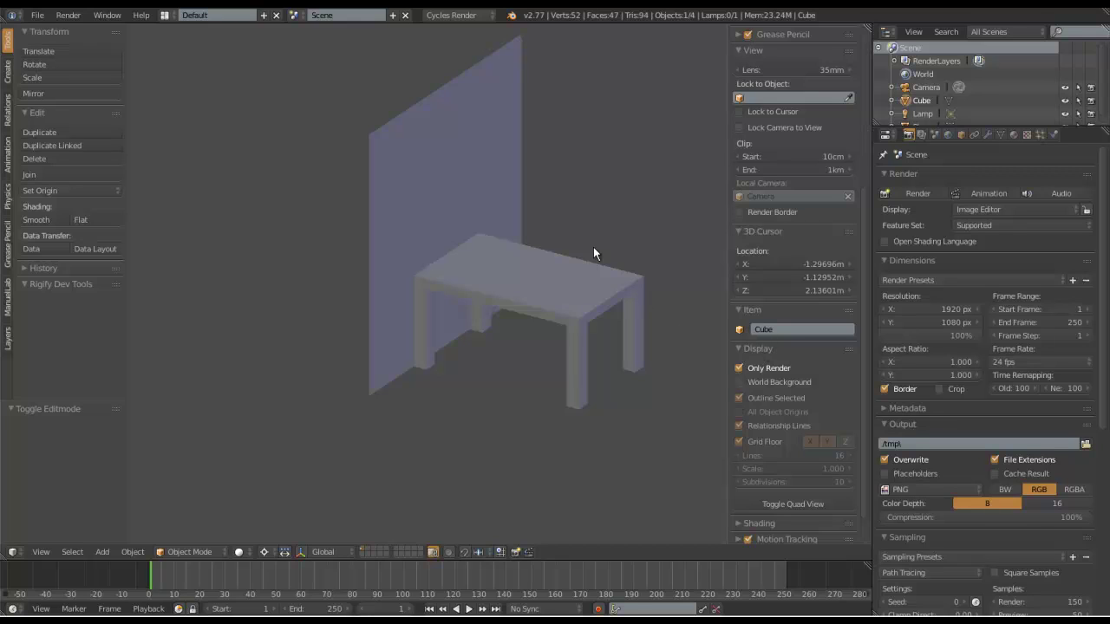
scroll(568, 268, "up", 4)
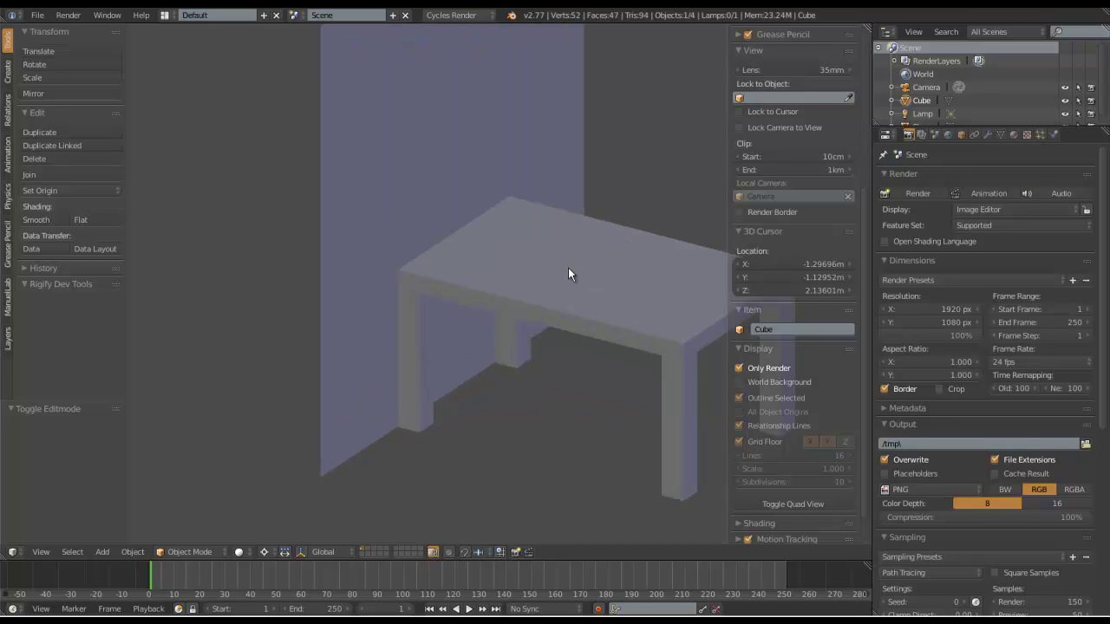
Turn off Only Render and reset the 3D cursor to the scene's centre with all objects framed in view.
left_click(740, 369)
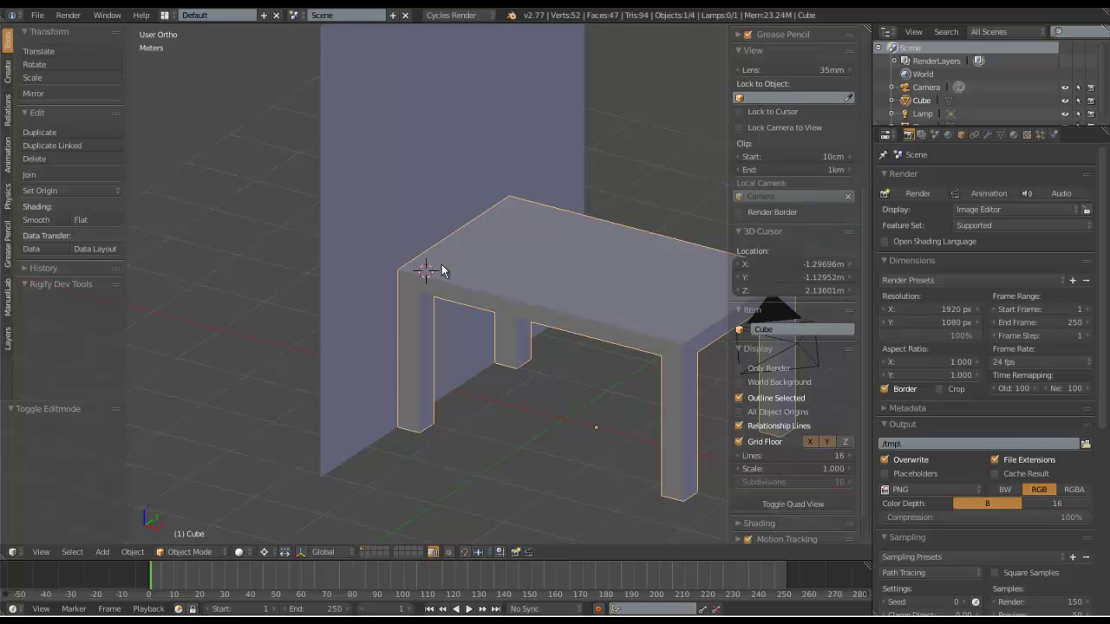
scroll(413, 289, "down", 2)
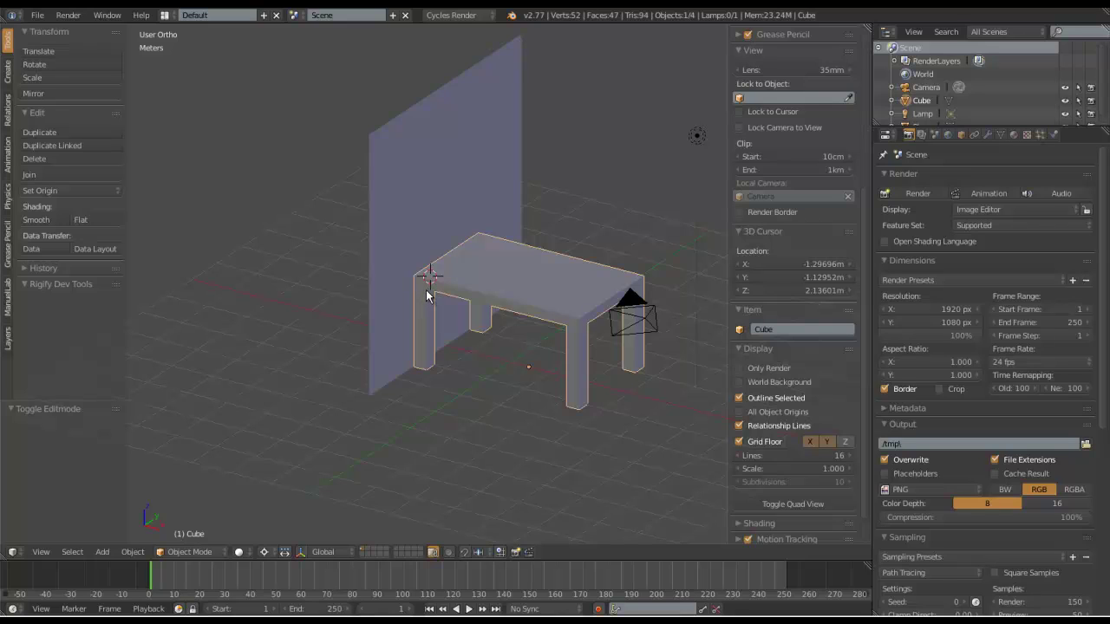
key("shift+c")
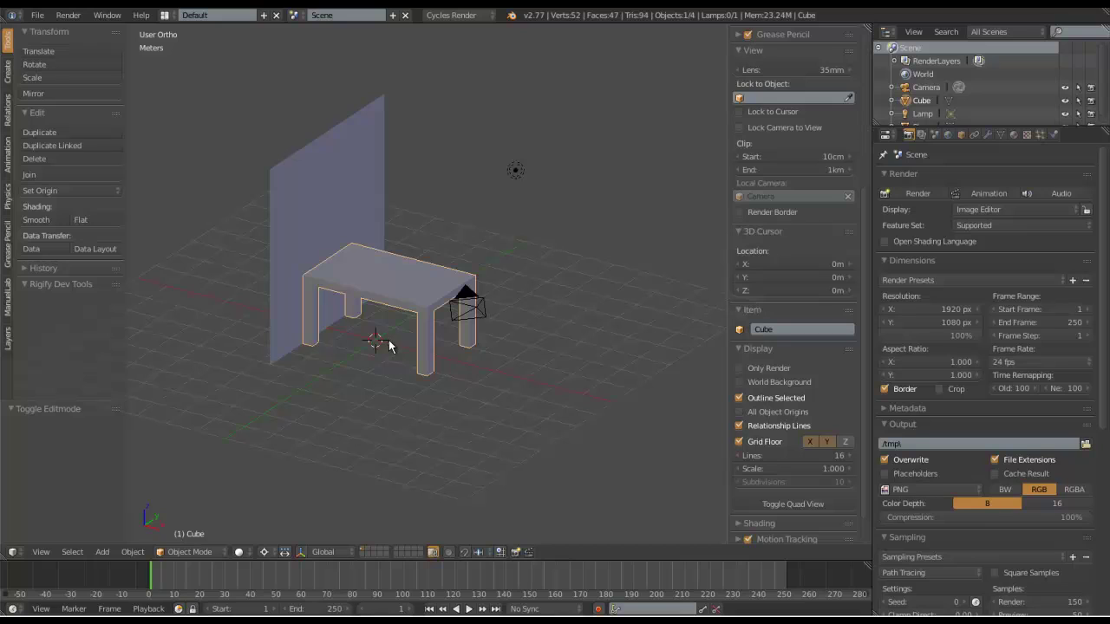
Place the 3D cursor far outside the scene, at about X -35 m, Y -44 m, Z -41 m.
scroll(404, 351, "down", 8)
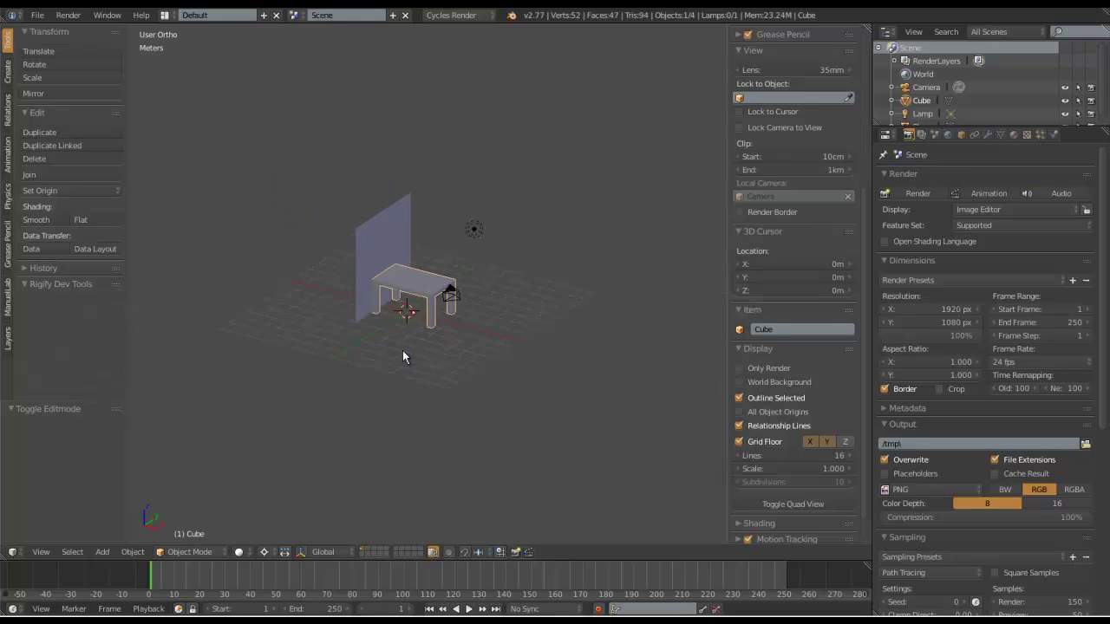
left_click(177, 503)
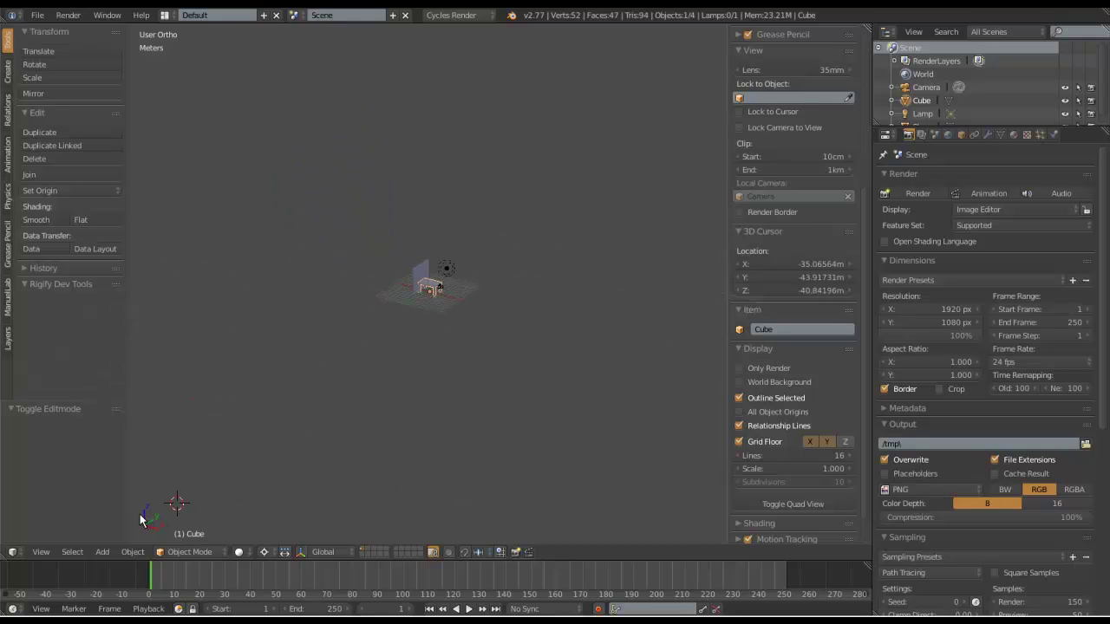
scroll(335, 421, "up", 8)
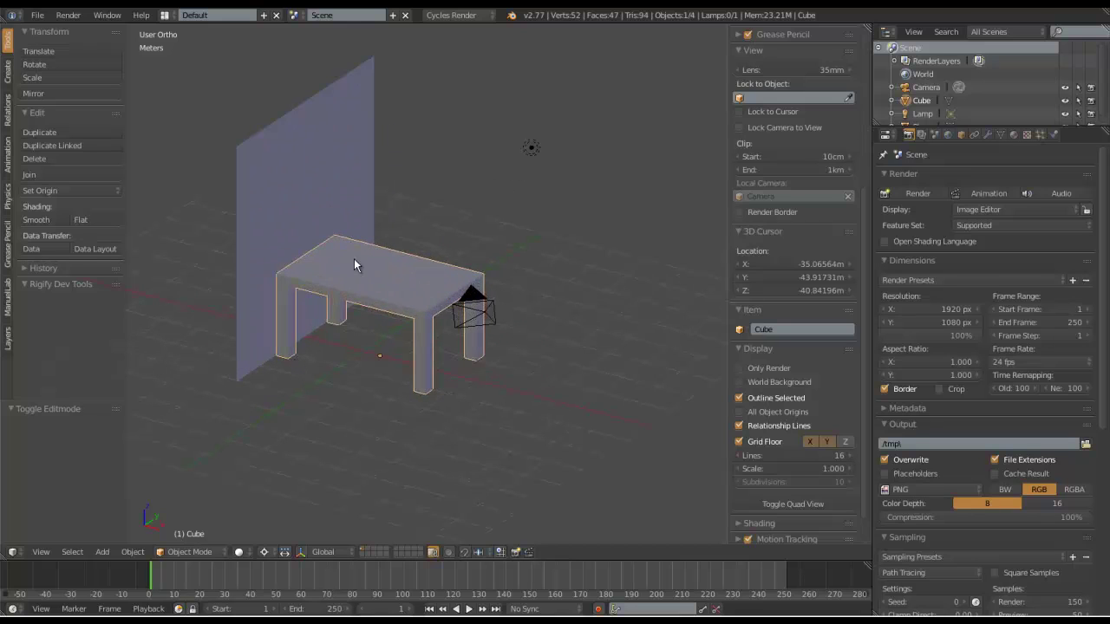